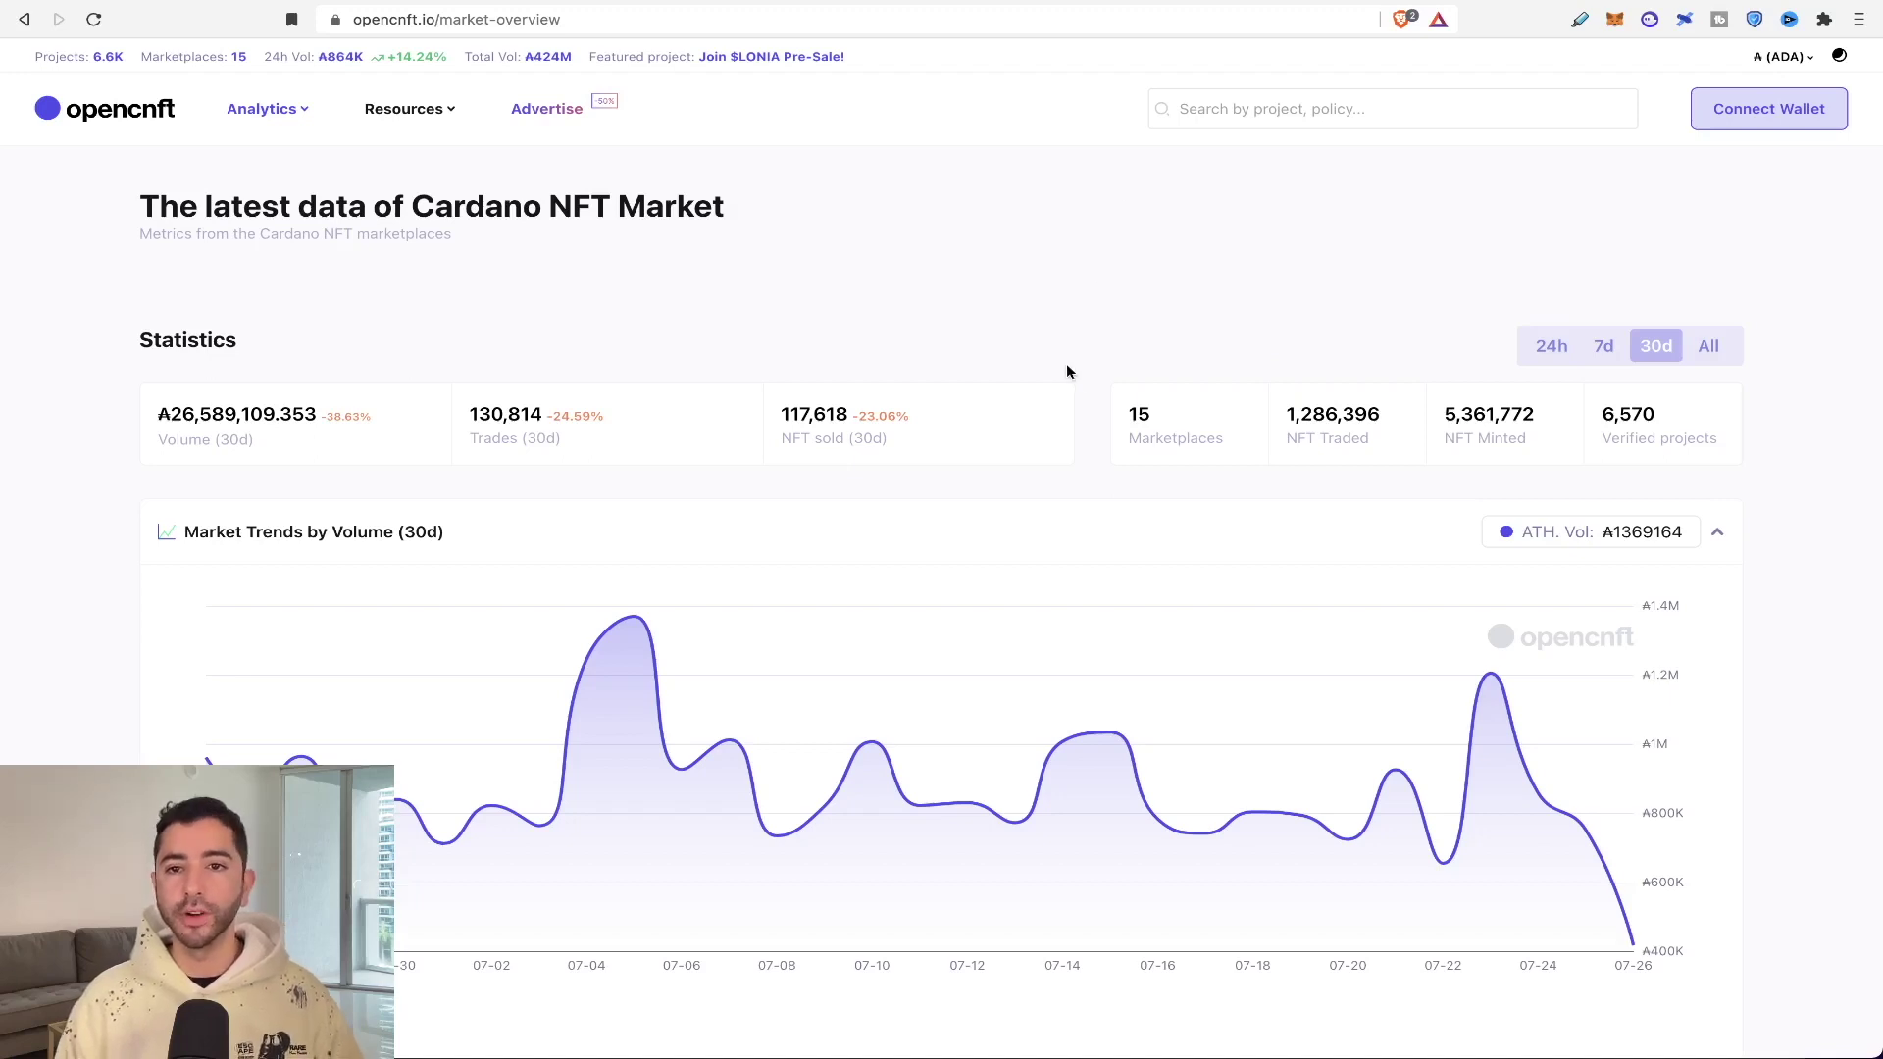
- Compare opencnft market stats for 24h, 7d and 30d, ending on All-time with the volume chart
left_click(1548, 361)
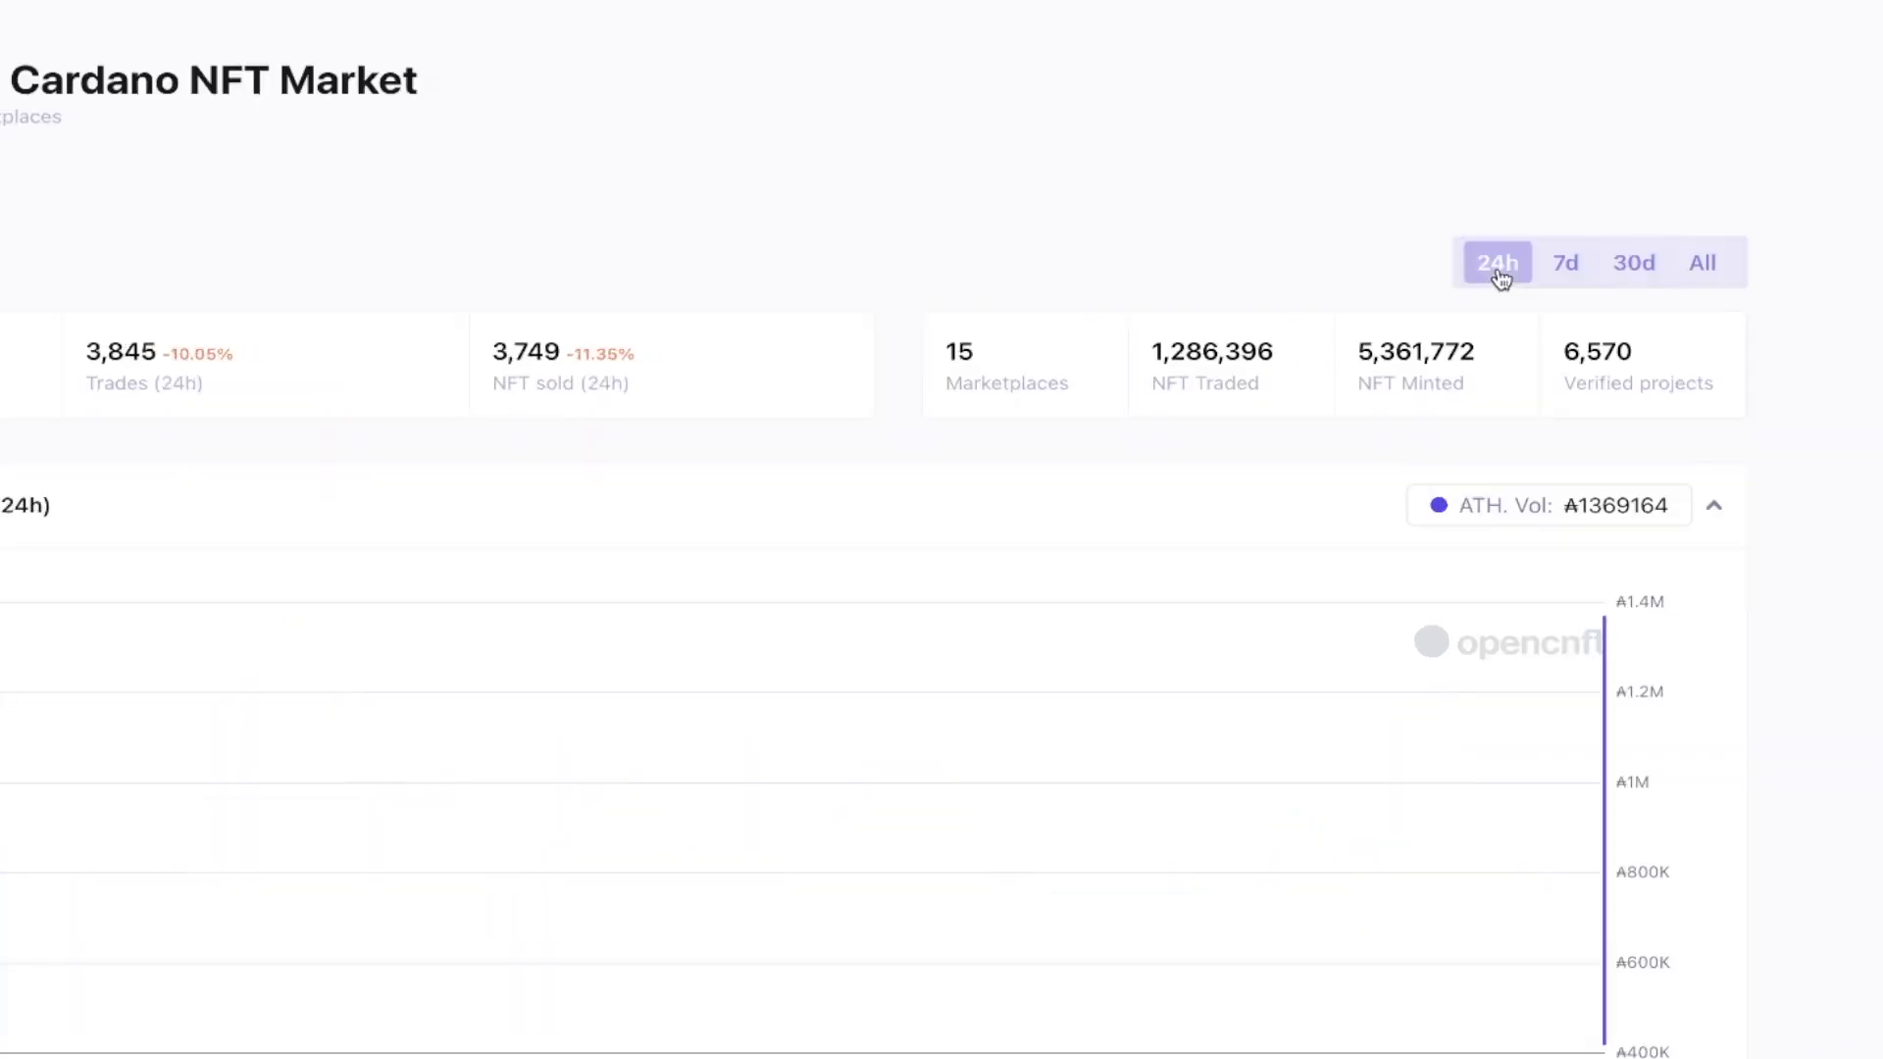
left_click(1604, 356)
left_click(1633, 264)
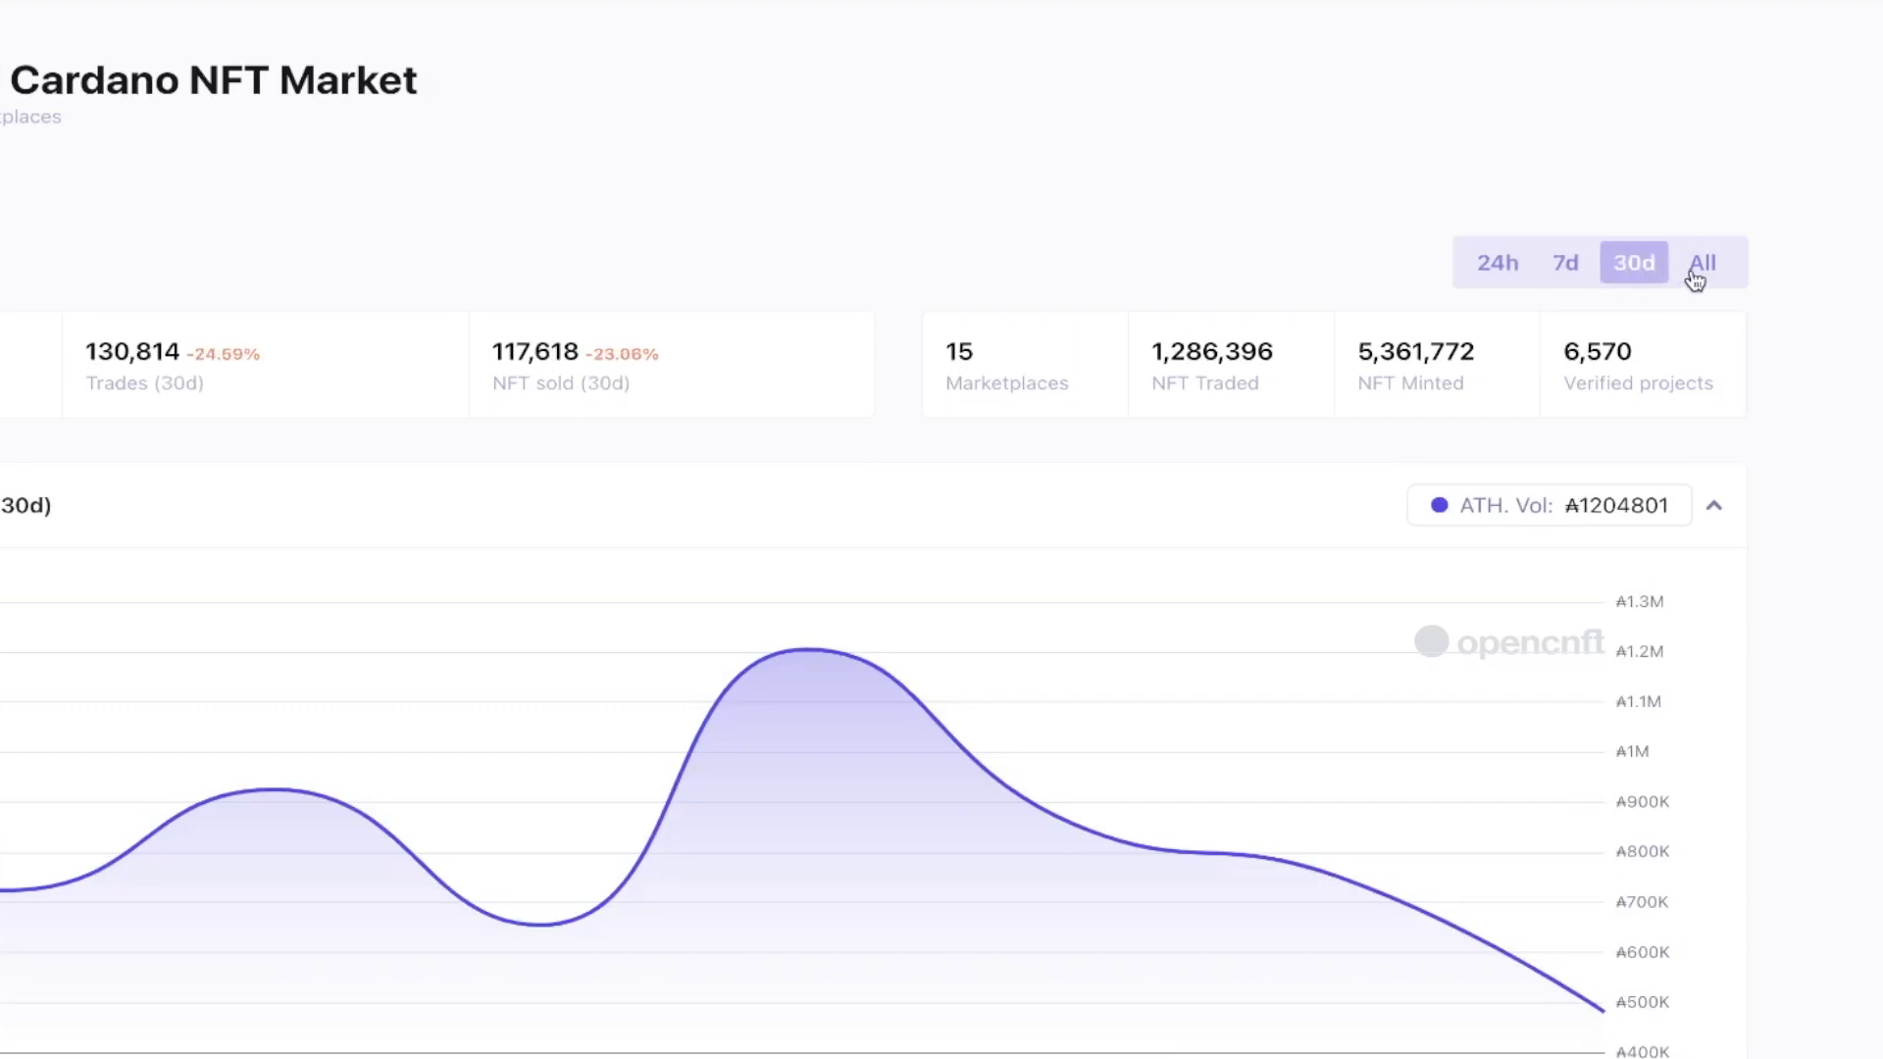
left_click(1699, 265)
scroll(1398, 532, "down", 1)
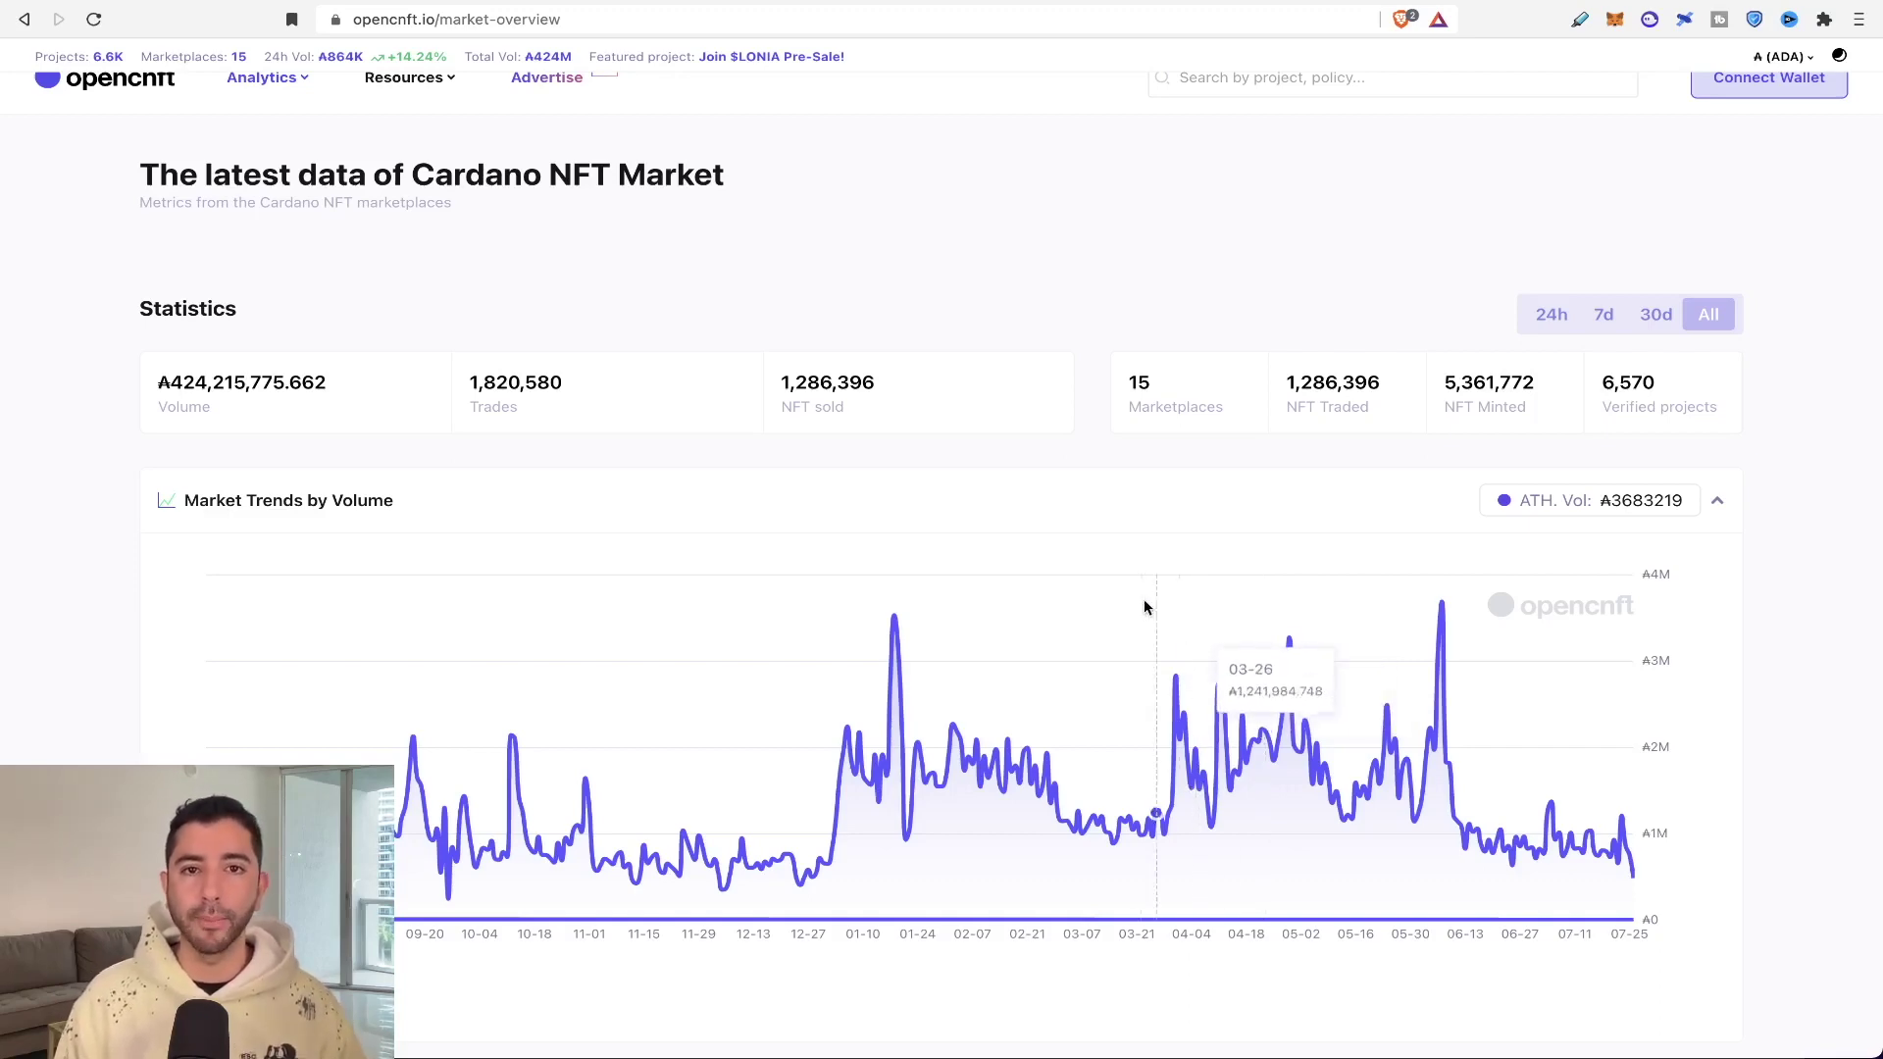
- Limit the share panels to 30 days and check jpg.store's 90.74% marketplace share
scroll(1124, 591, "down", 5)
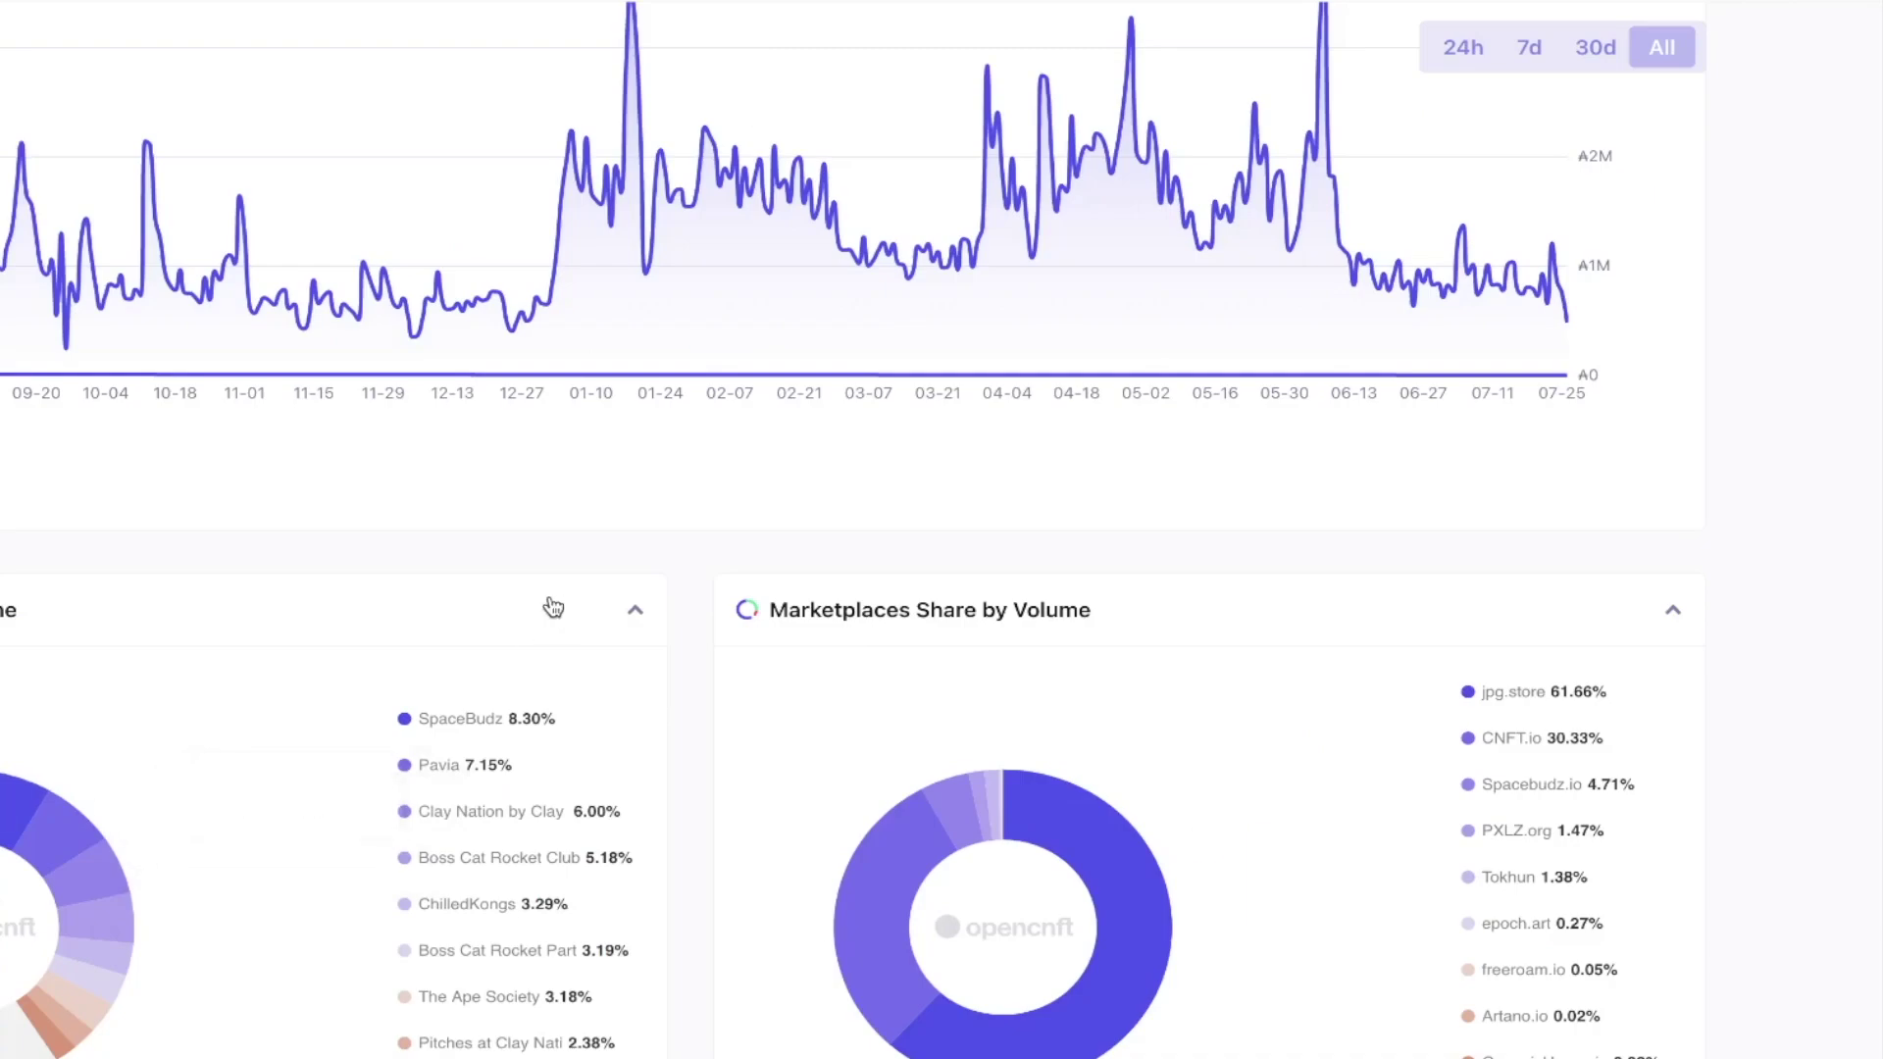
left_click(1581, 61)
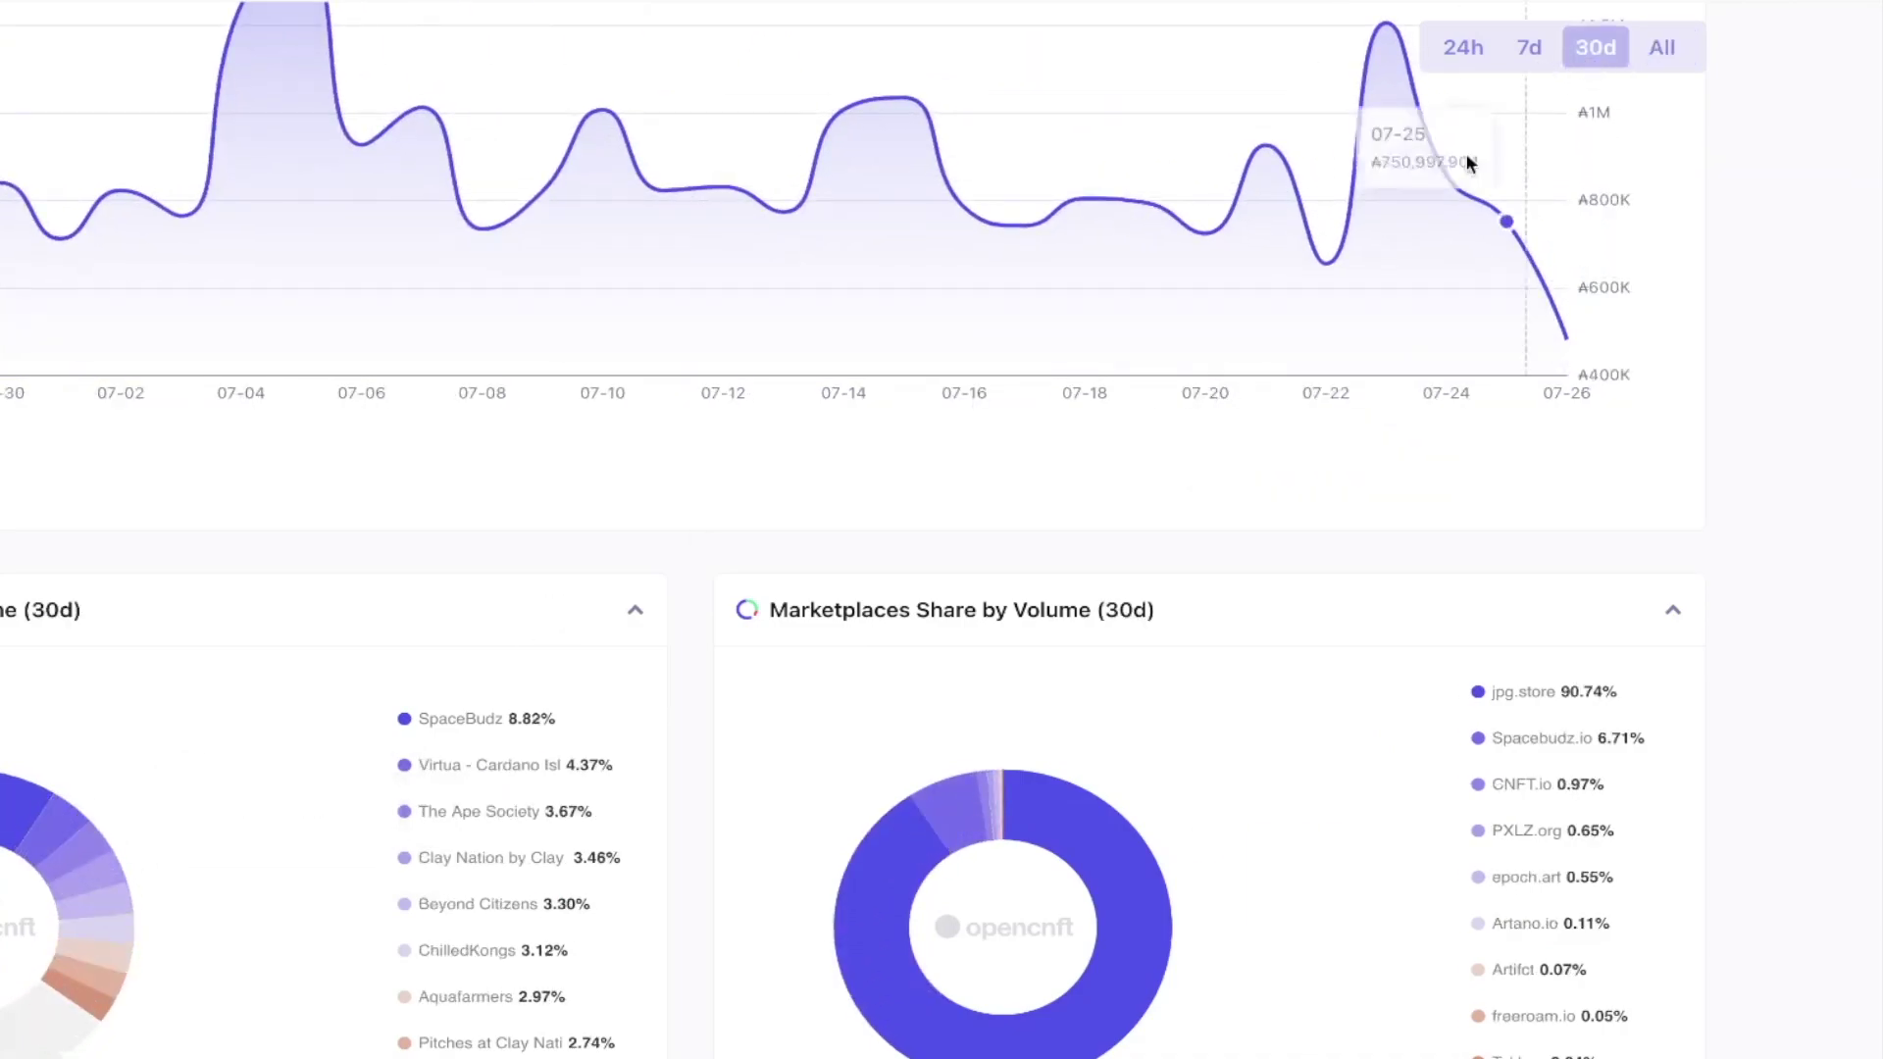
mouse_move(1427, 279)
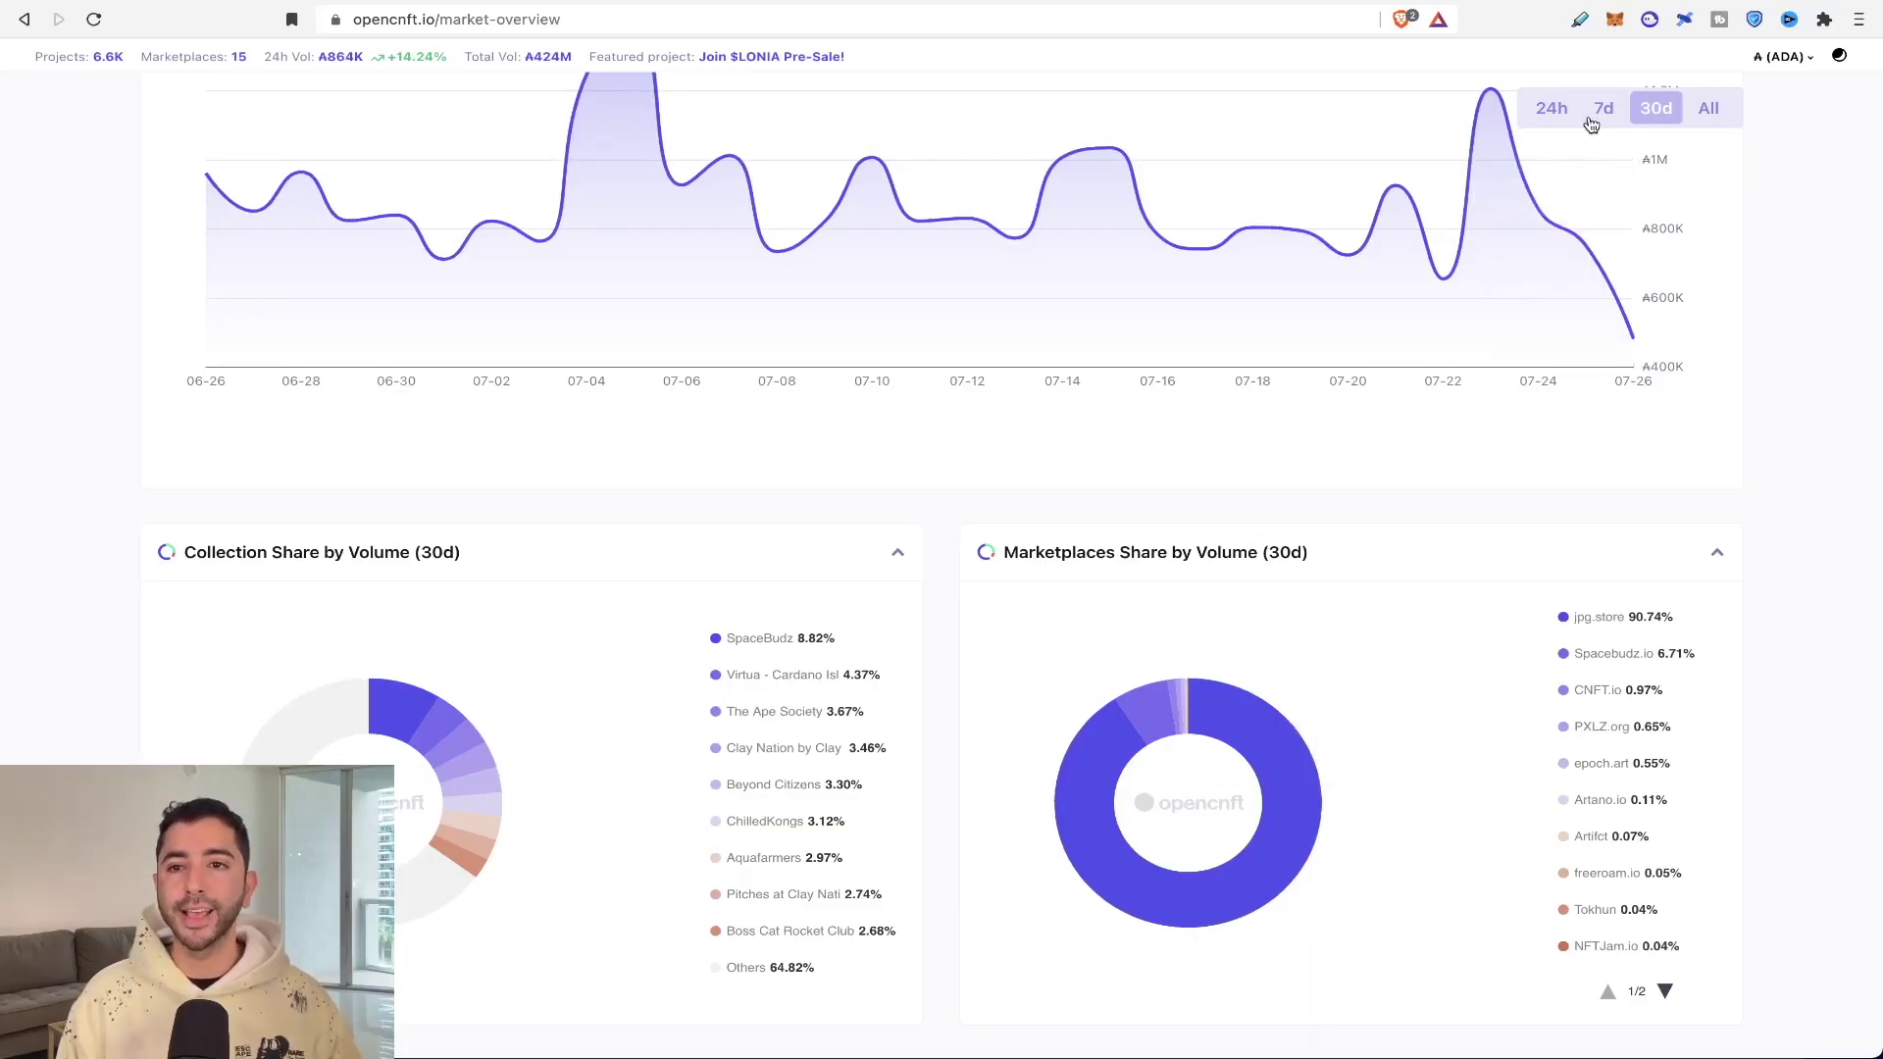
mouse_move(1609, 618)
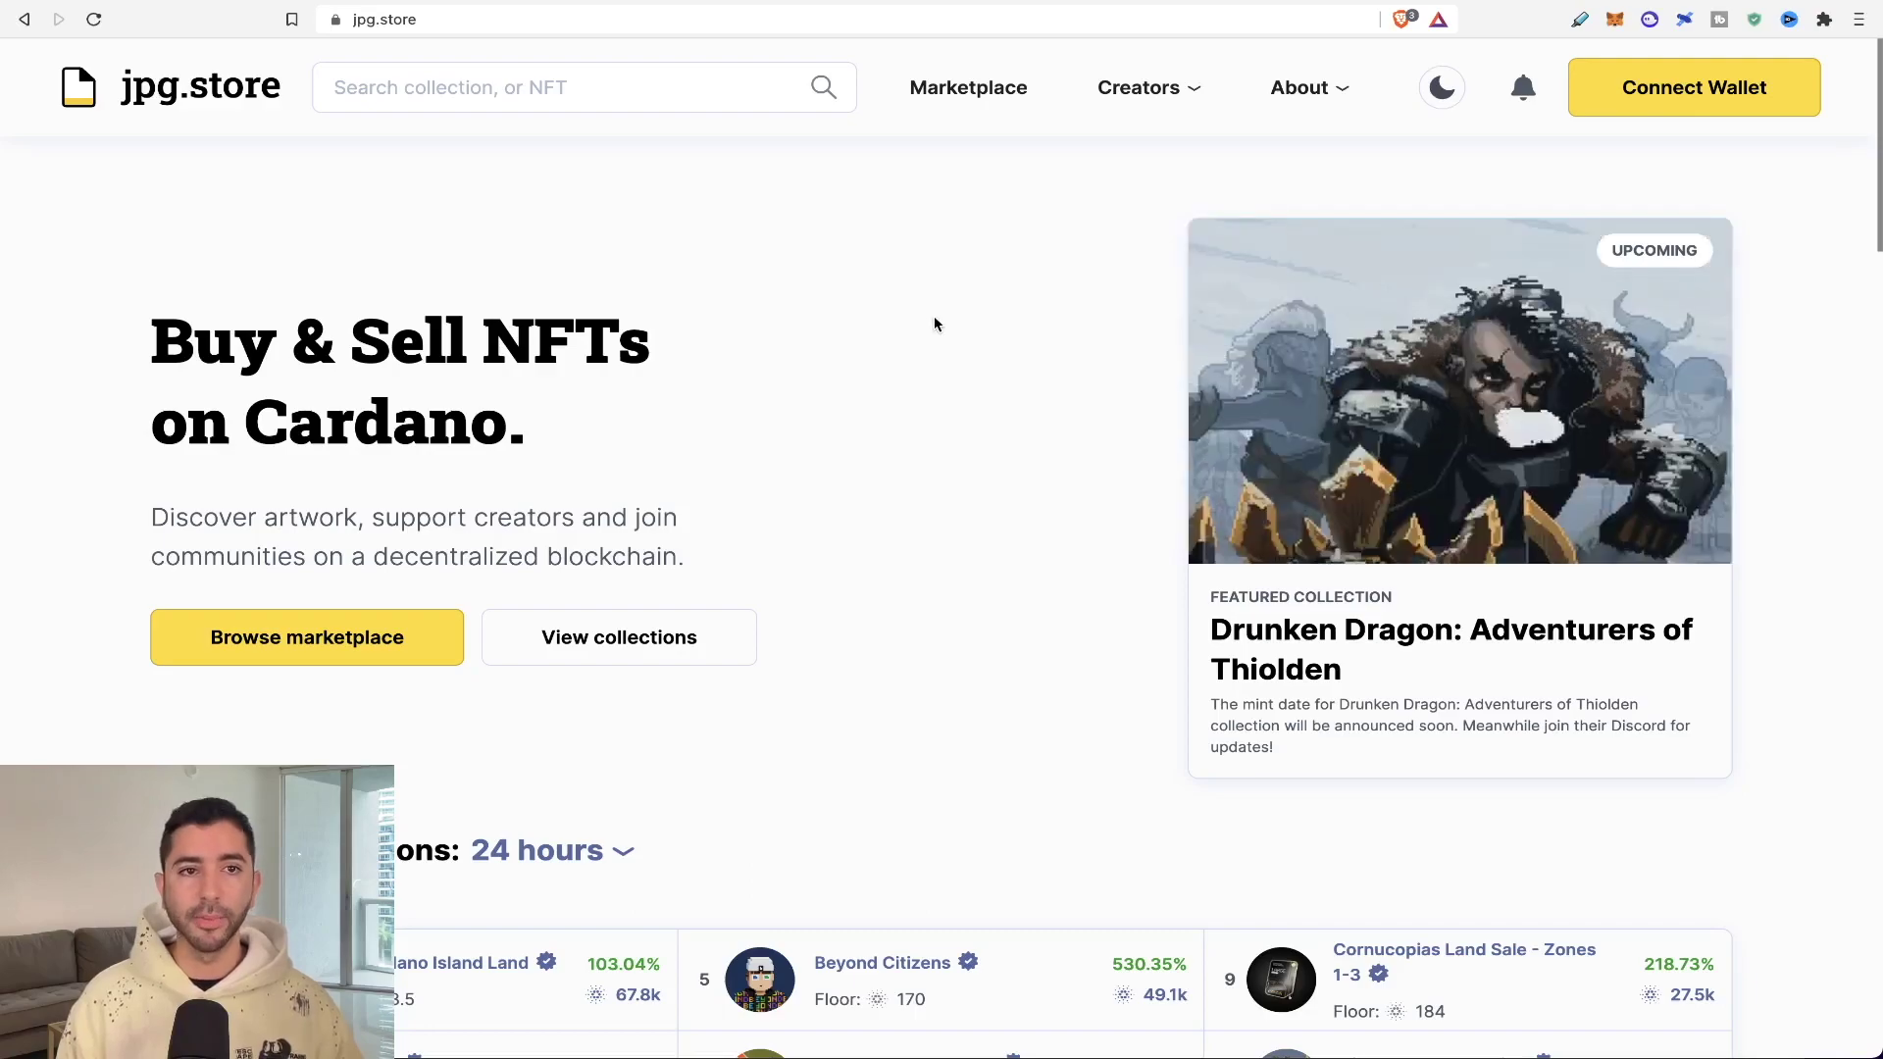
- Pick Nami from jpg.store's Connect Wallet list, landing on namiwallet.io
left_click(1641, 89)
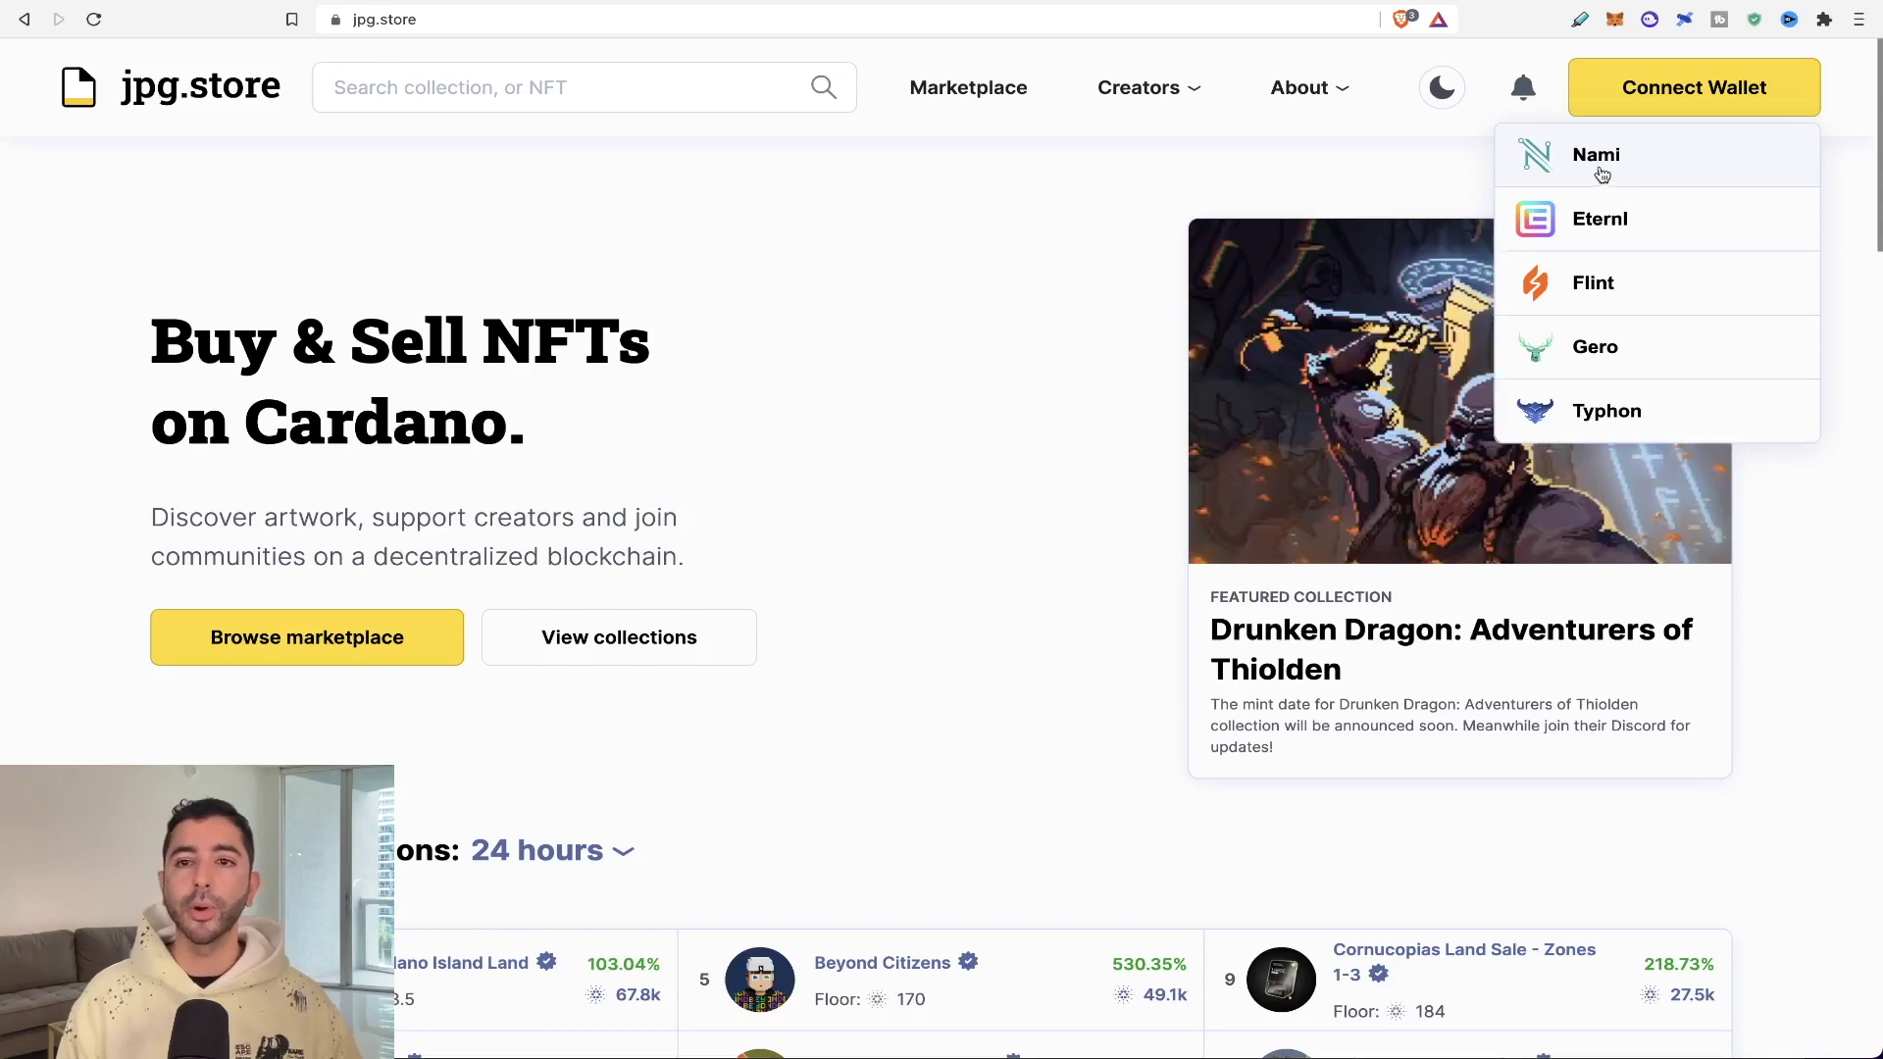
left_click(1598, 172)
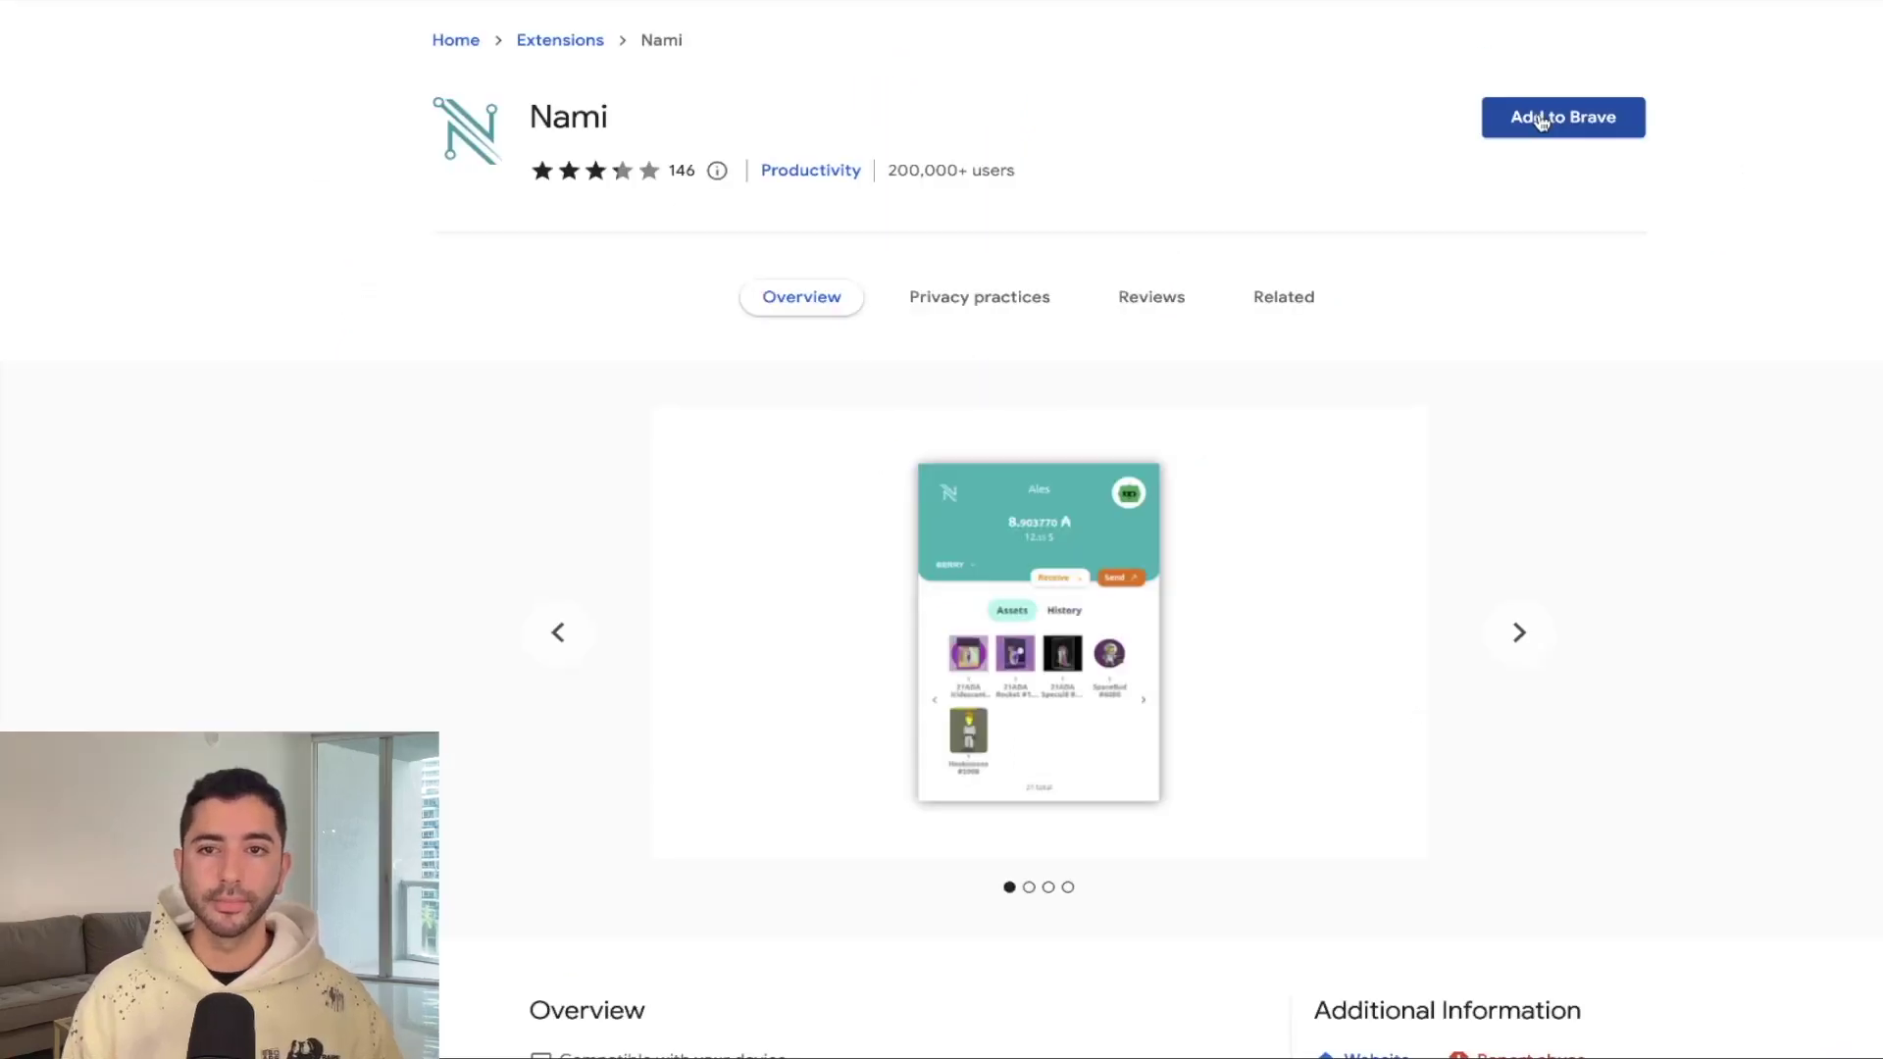
- Install the Nami extension in Brave, start a new wallet, accept terms and pass the seed phrase
left_click(1541, 119)
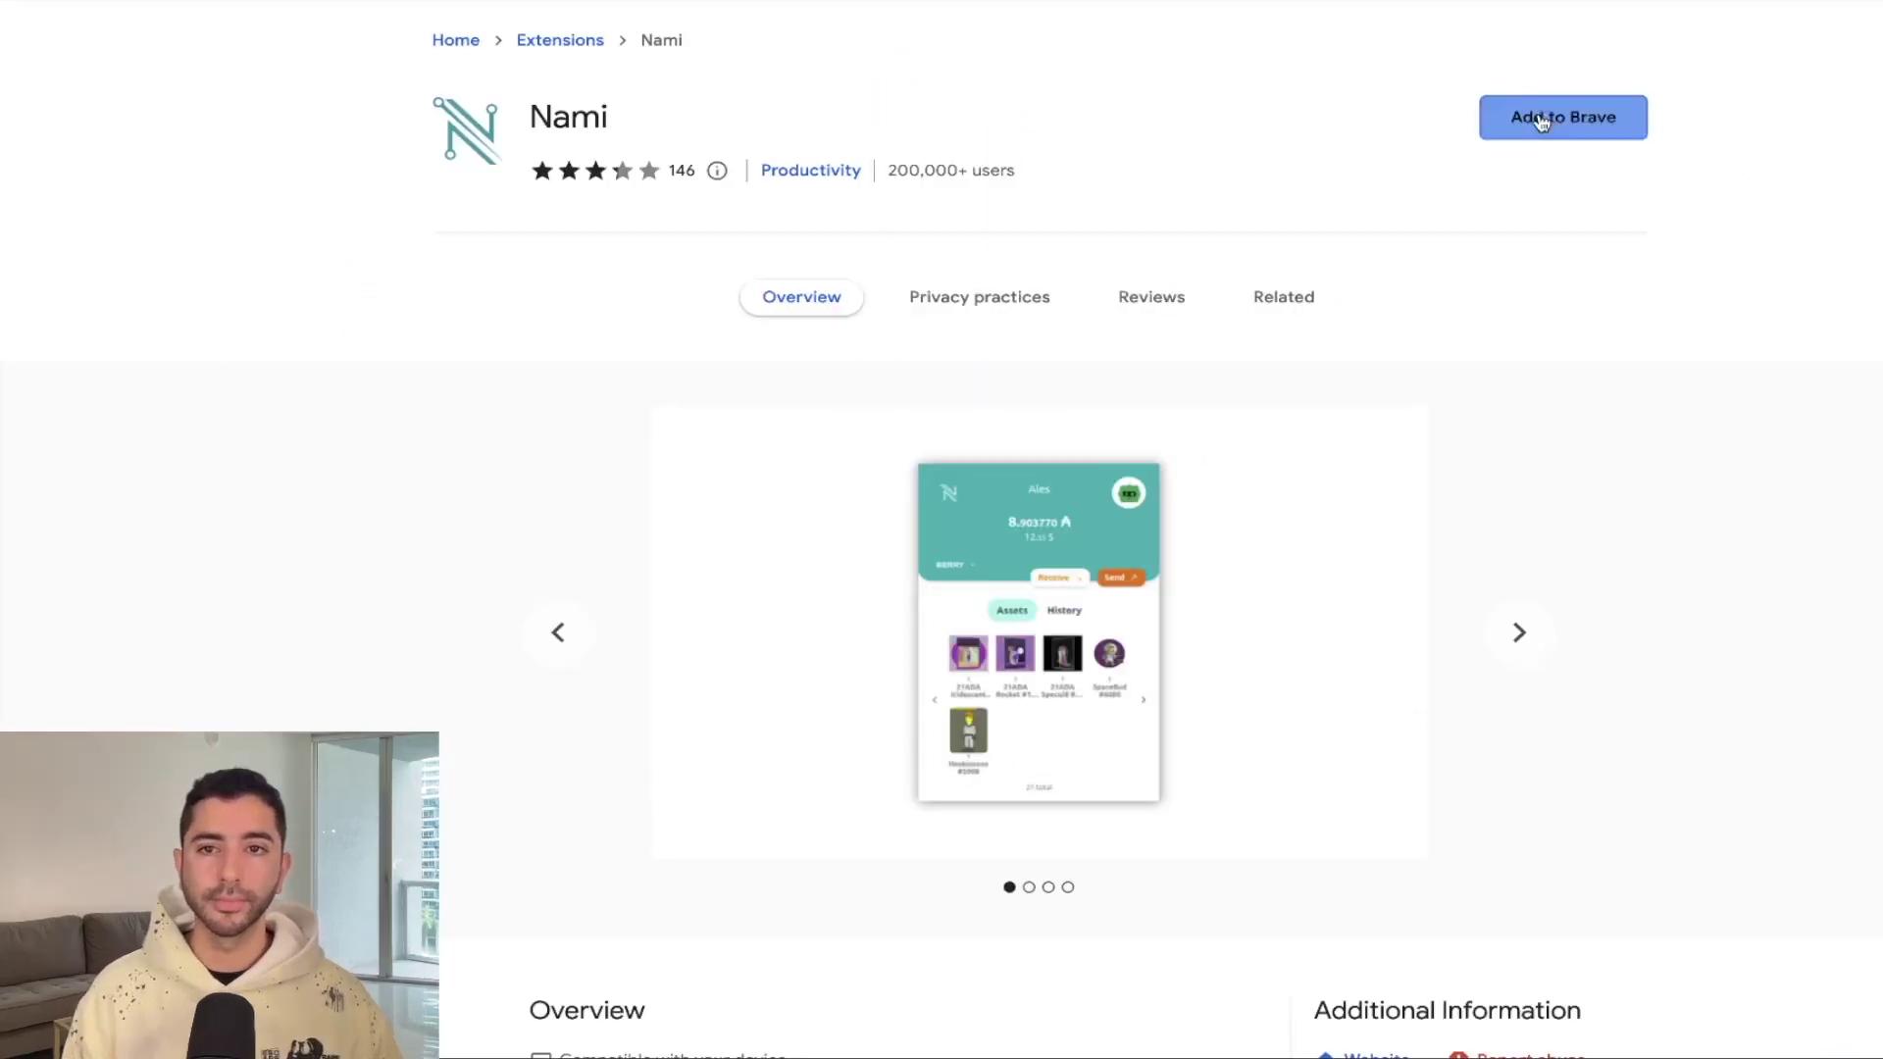
left_click(1231, 536)
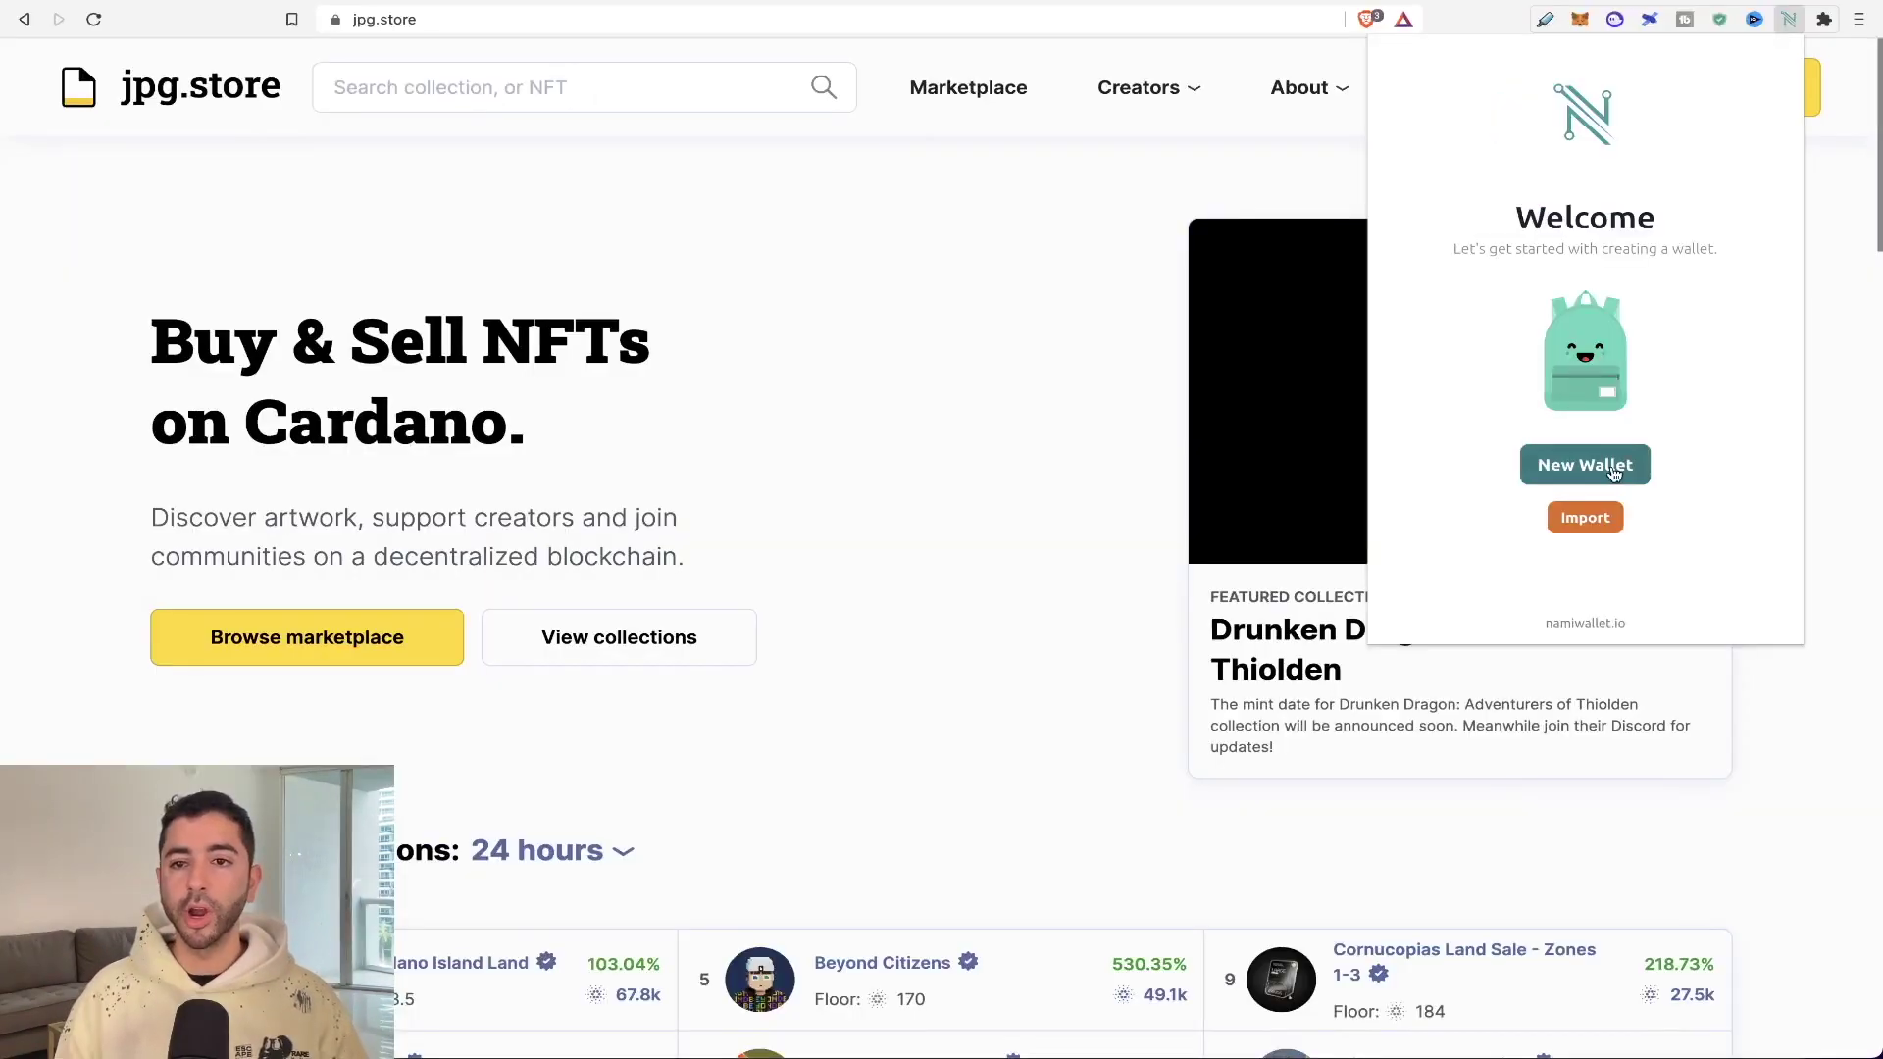
left_click(1613, 474)
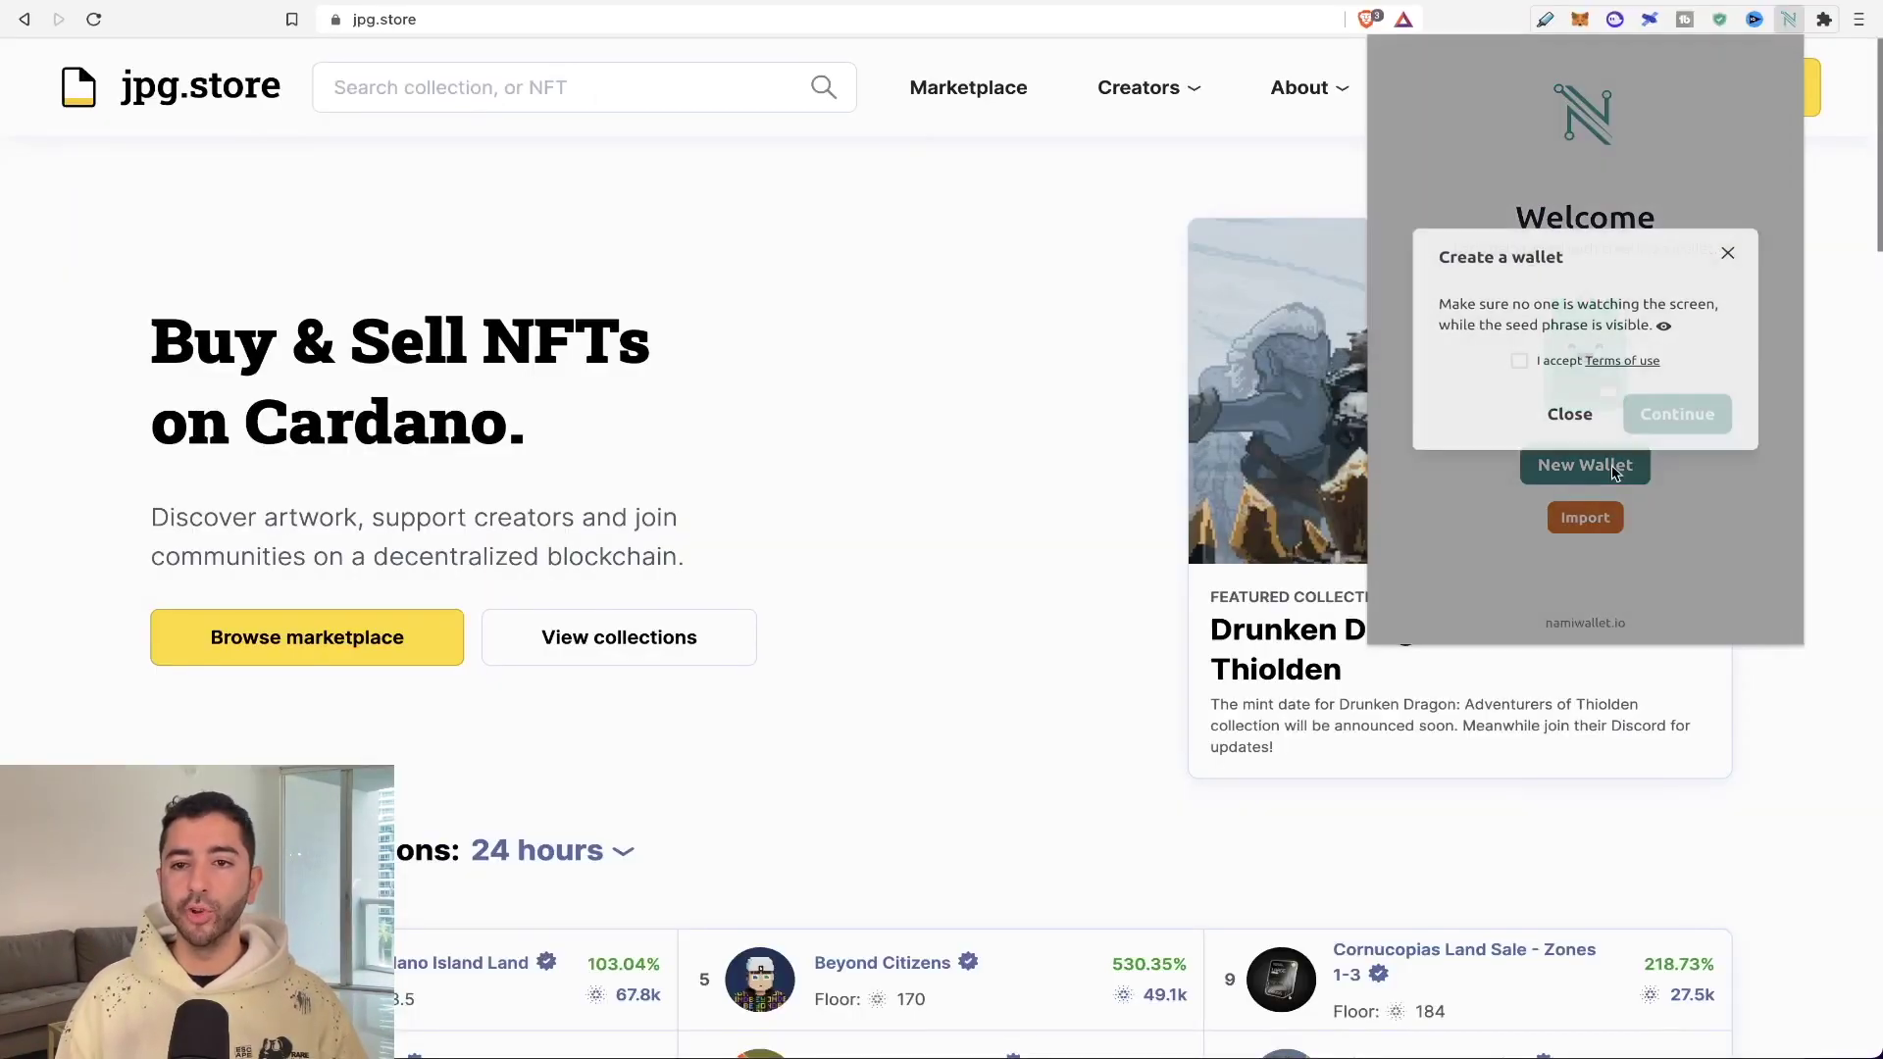
left_click(1520, 362)
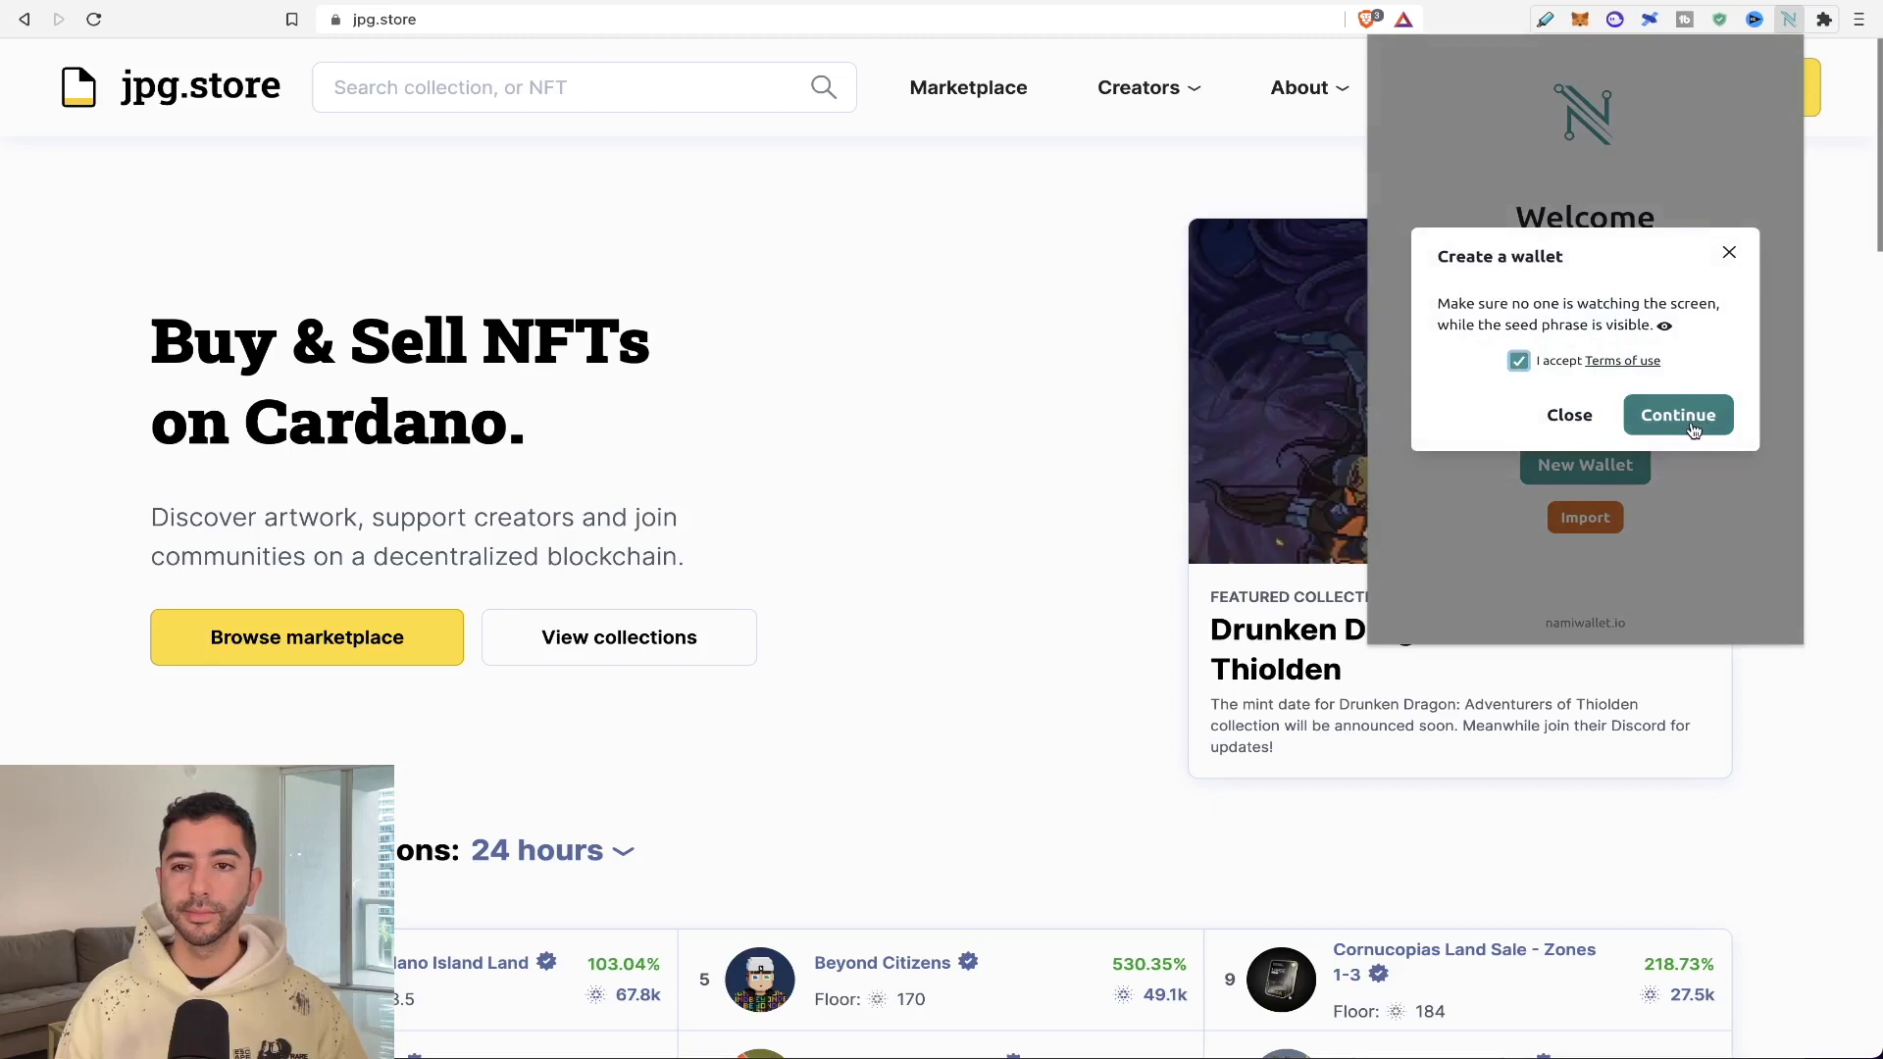
left_click(1689, 424)
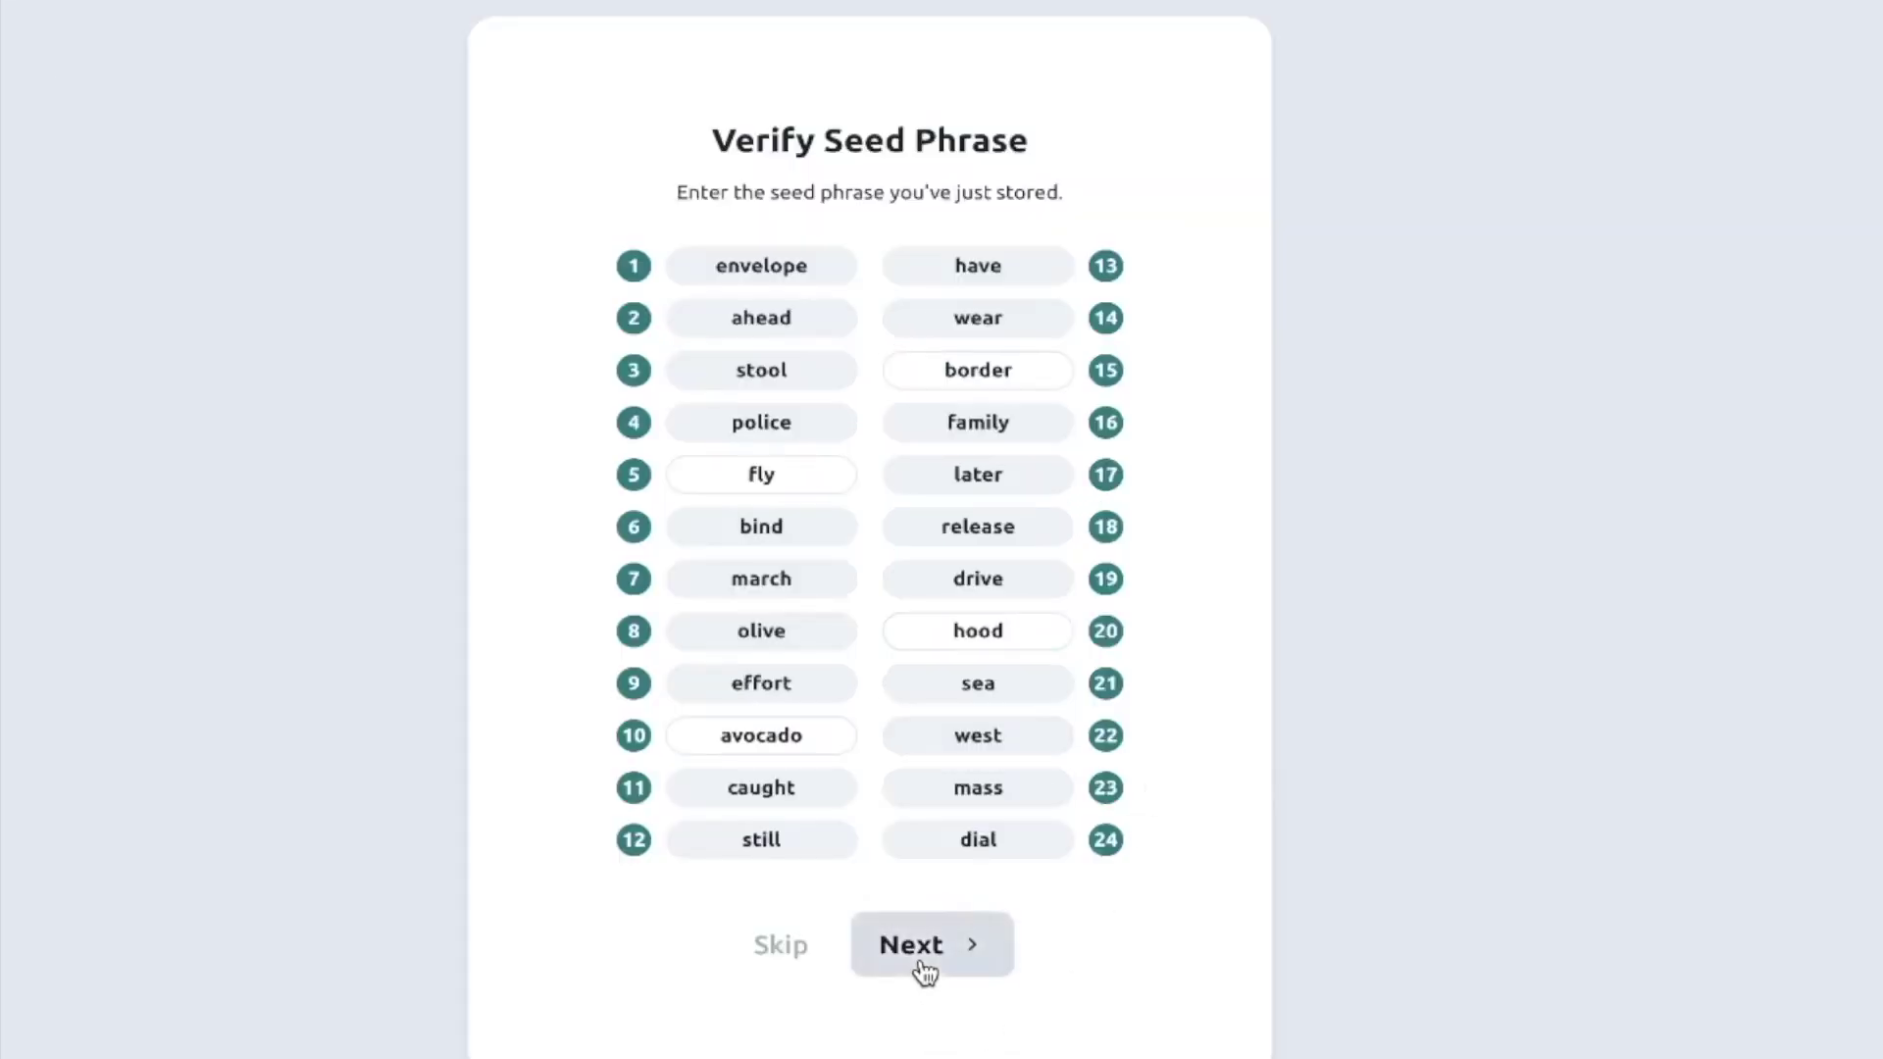
left_click(917, 966)
- Name the account Tutorial, set and confirm the wallet password, and create it
left_click(812, 453)
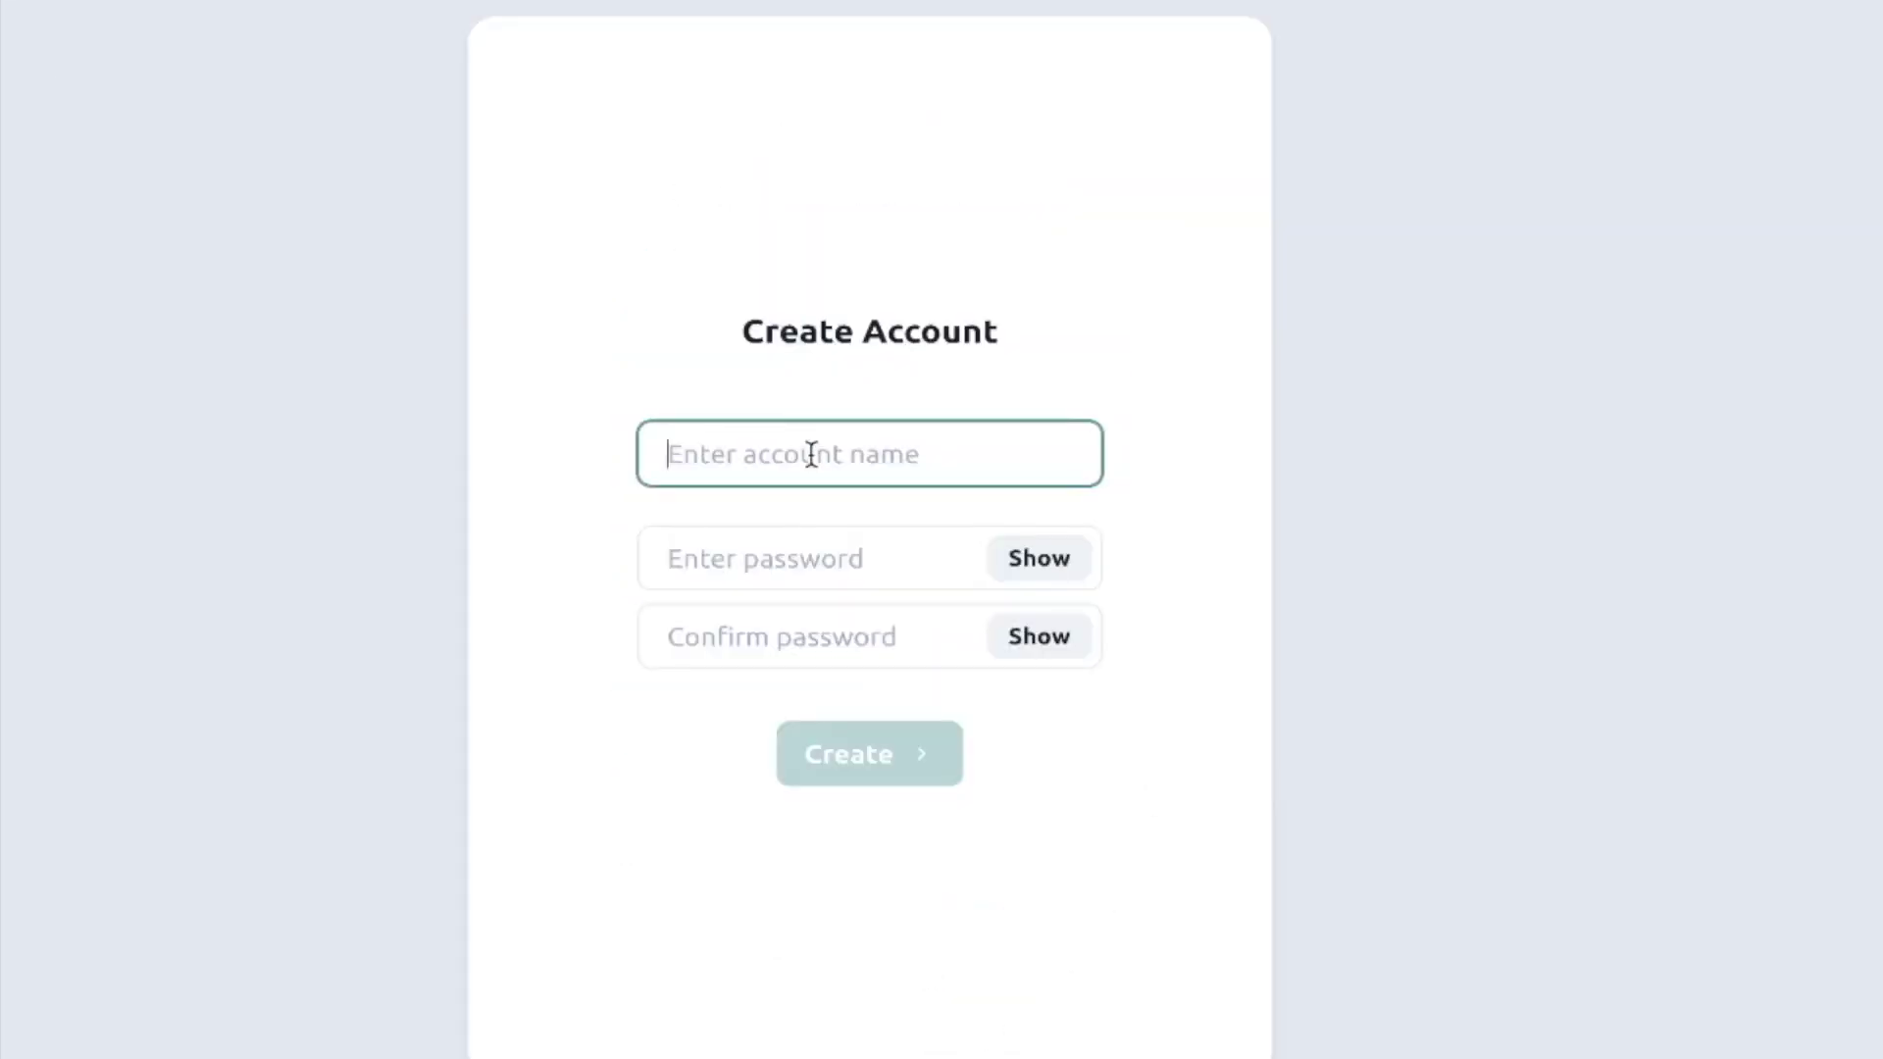
left_click(795, 565)
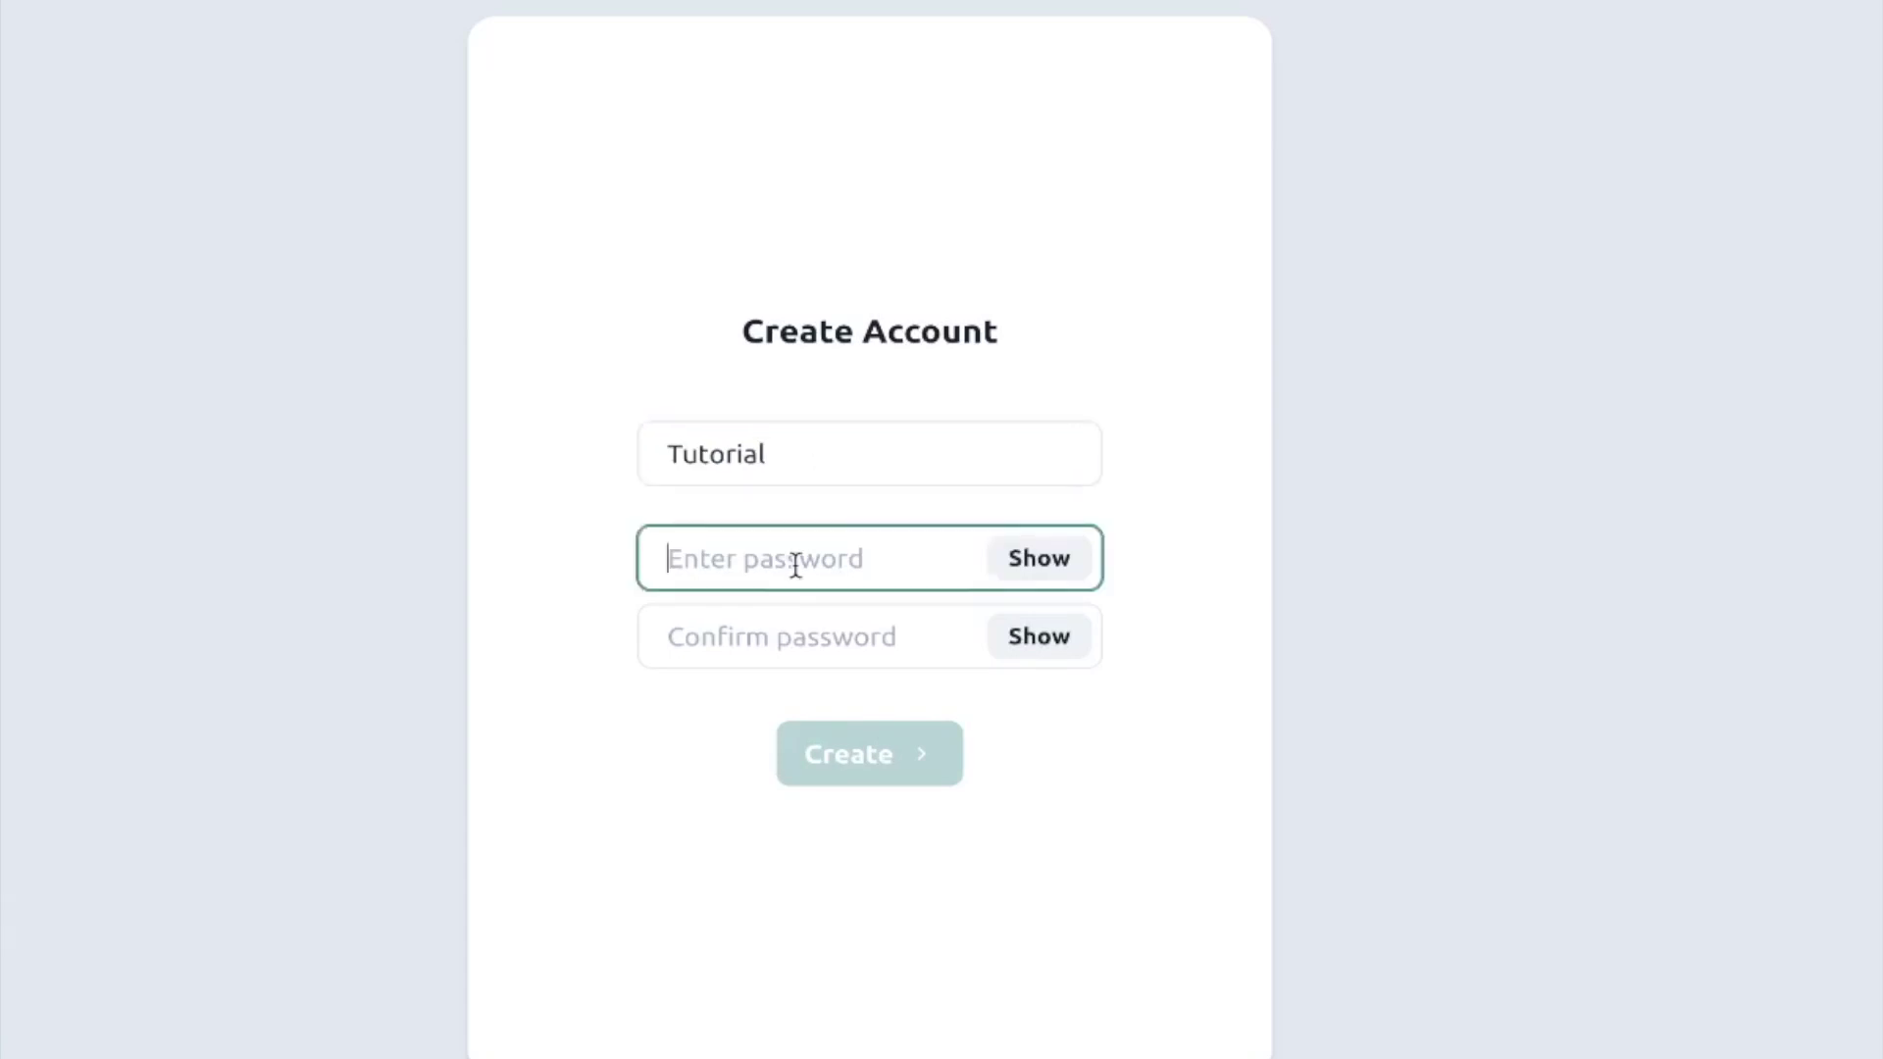
key("ctrl+v")
key("Tab")
type("****")
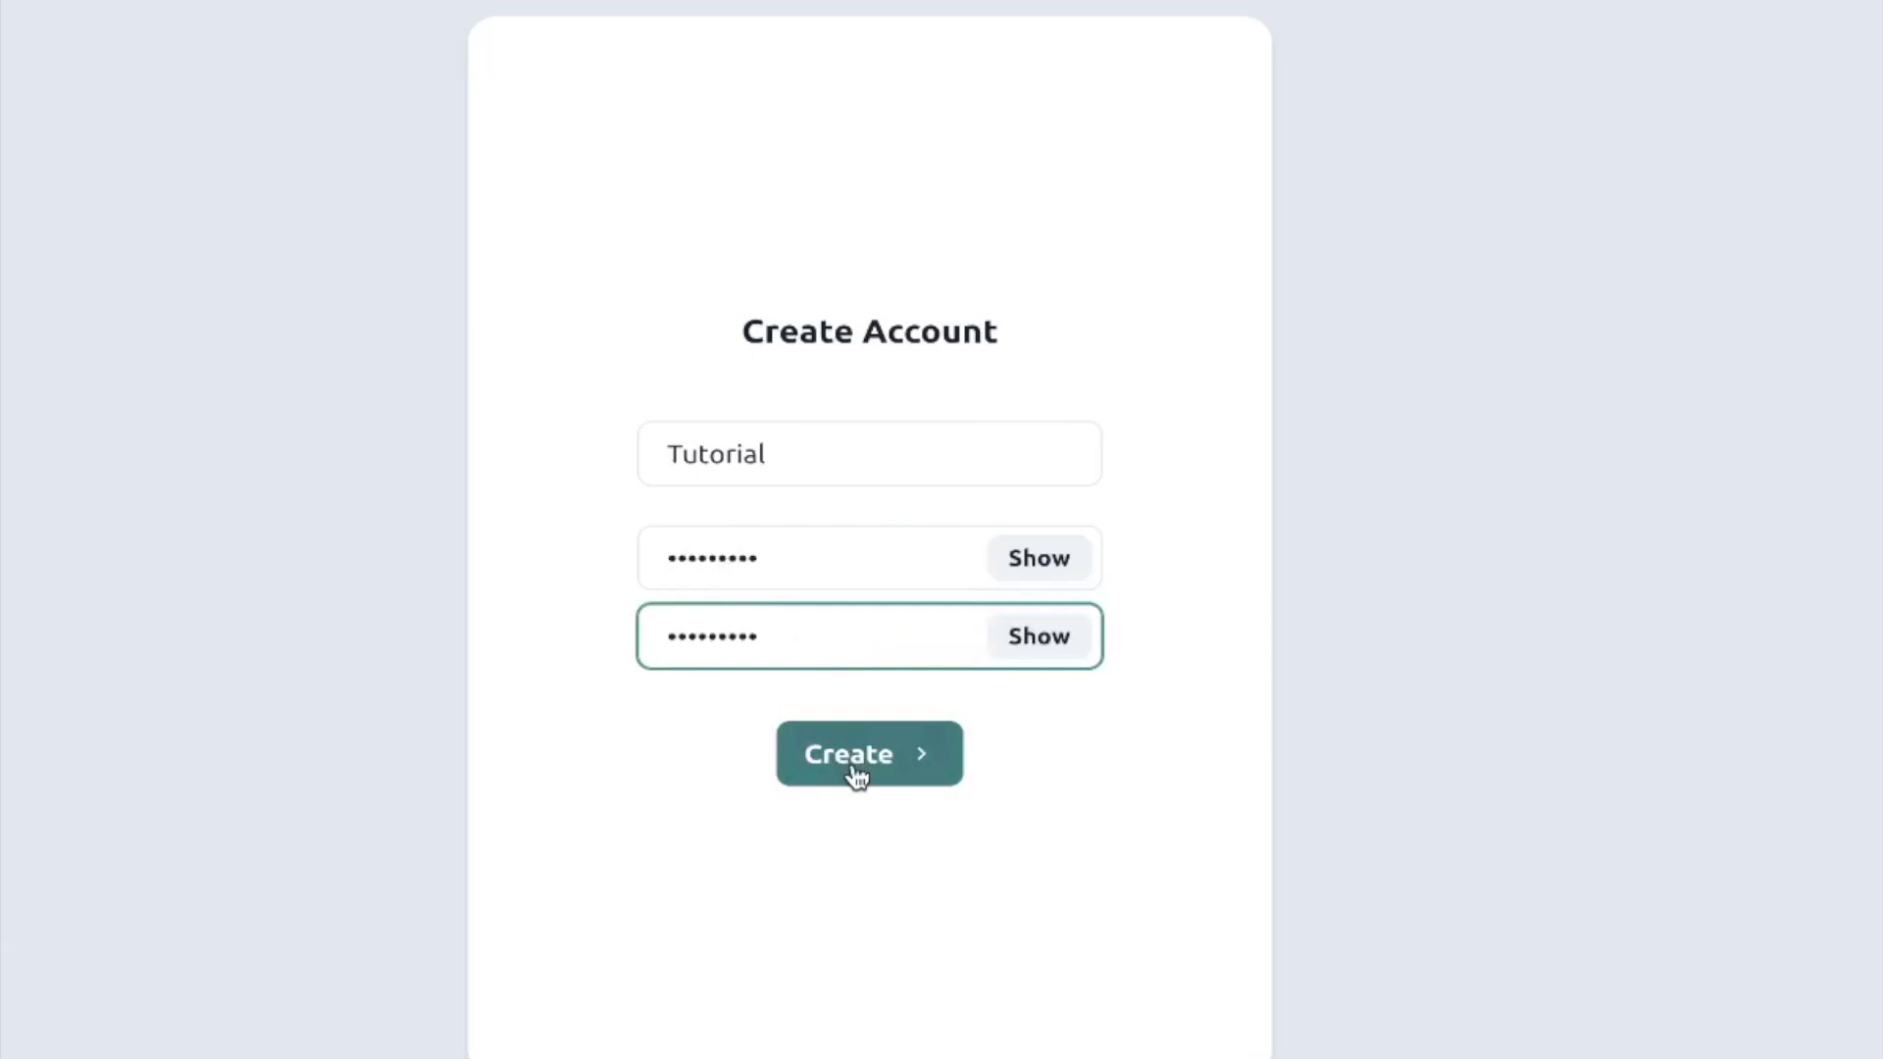
left_click(856, 775)
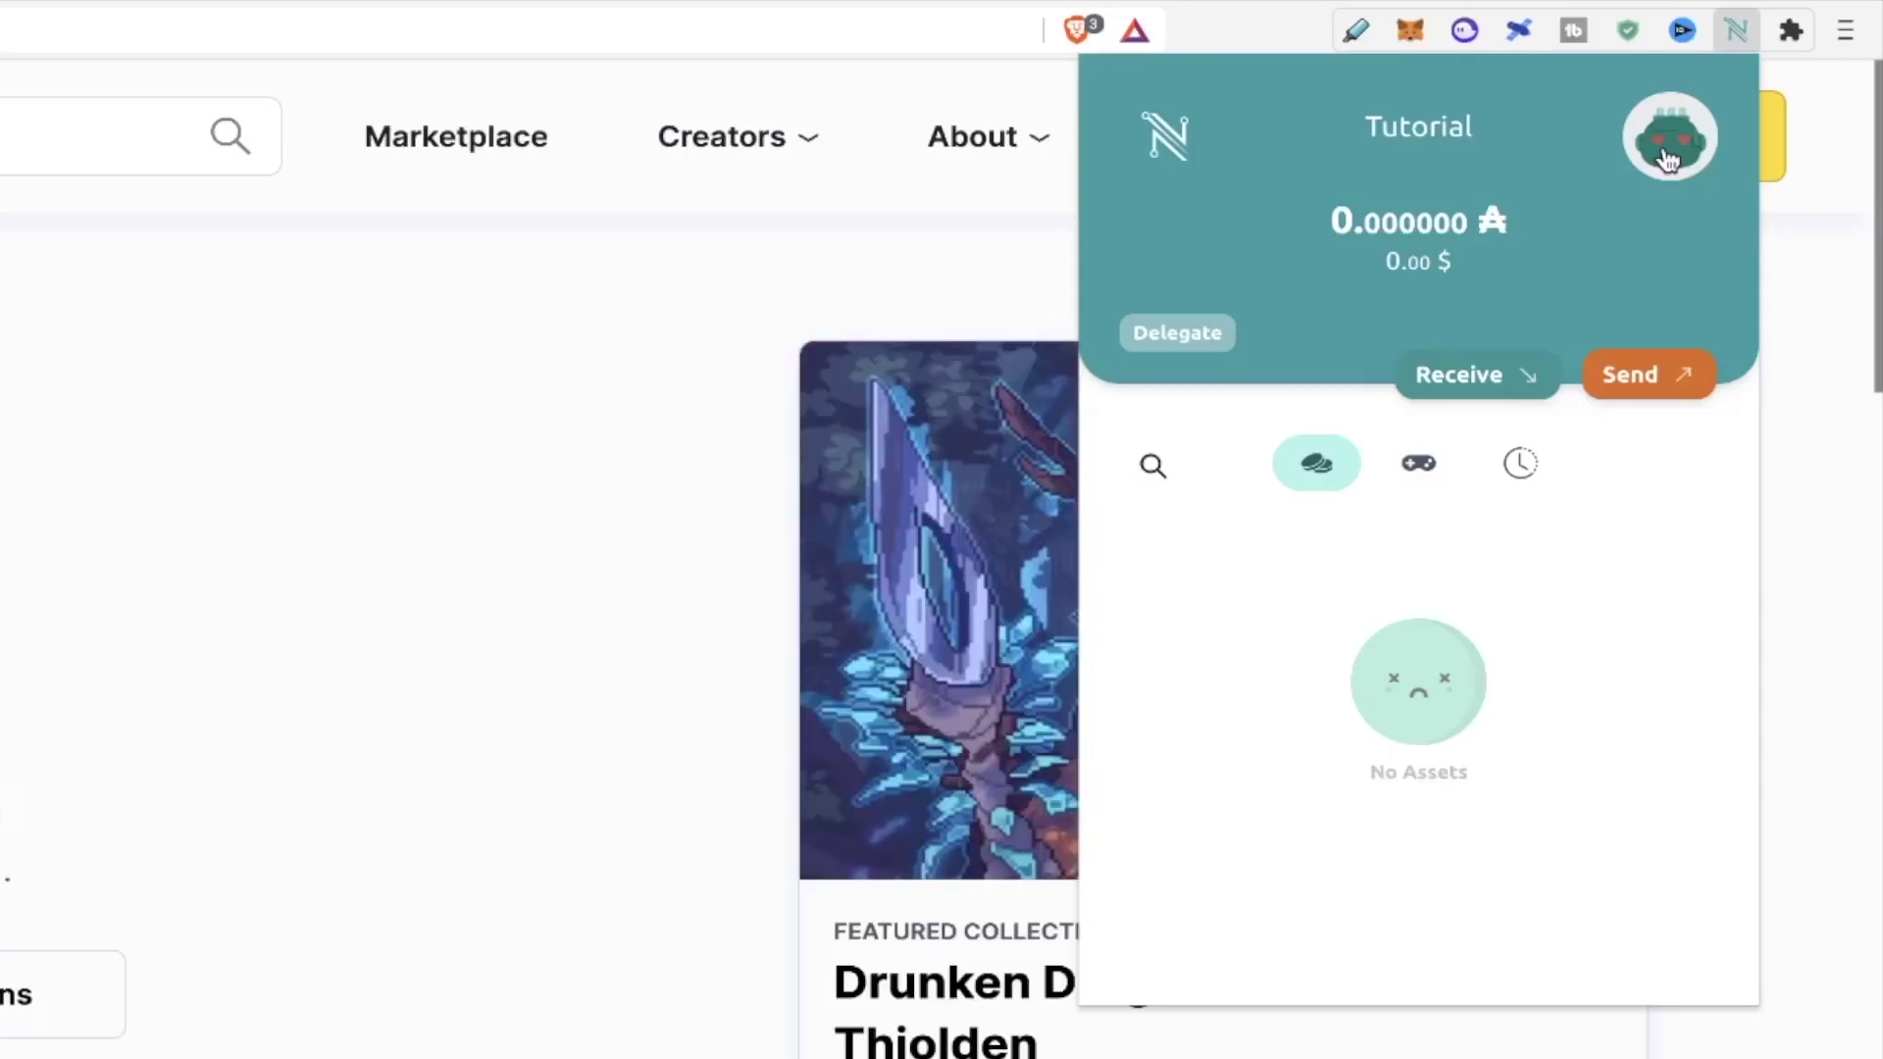
- Show the Nami receive address with its QR code and copy the address
left_click(1478, 390)
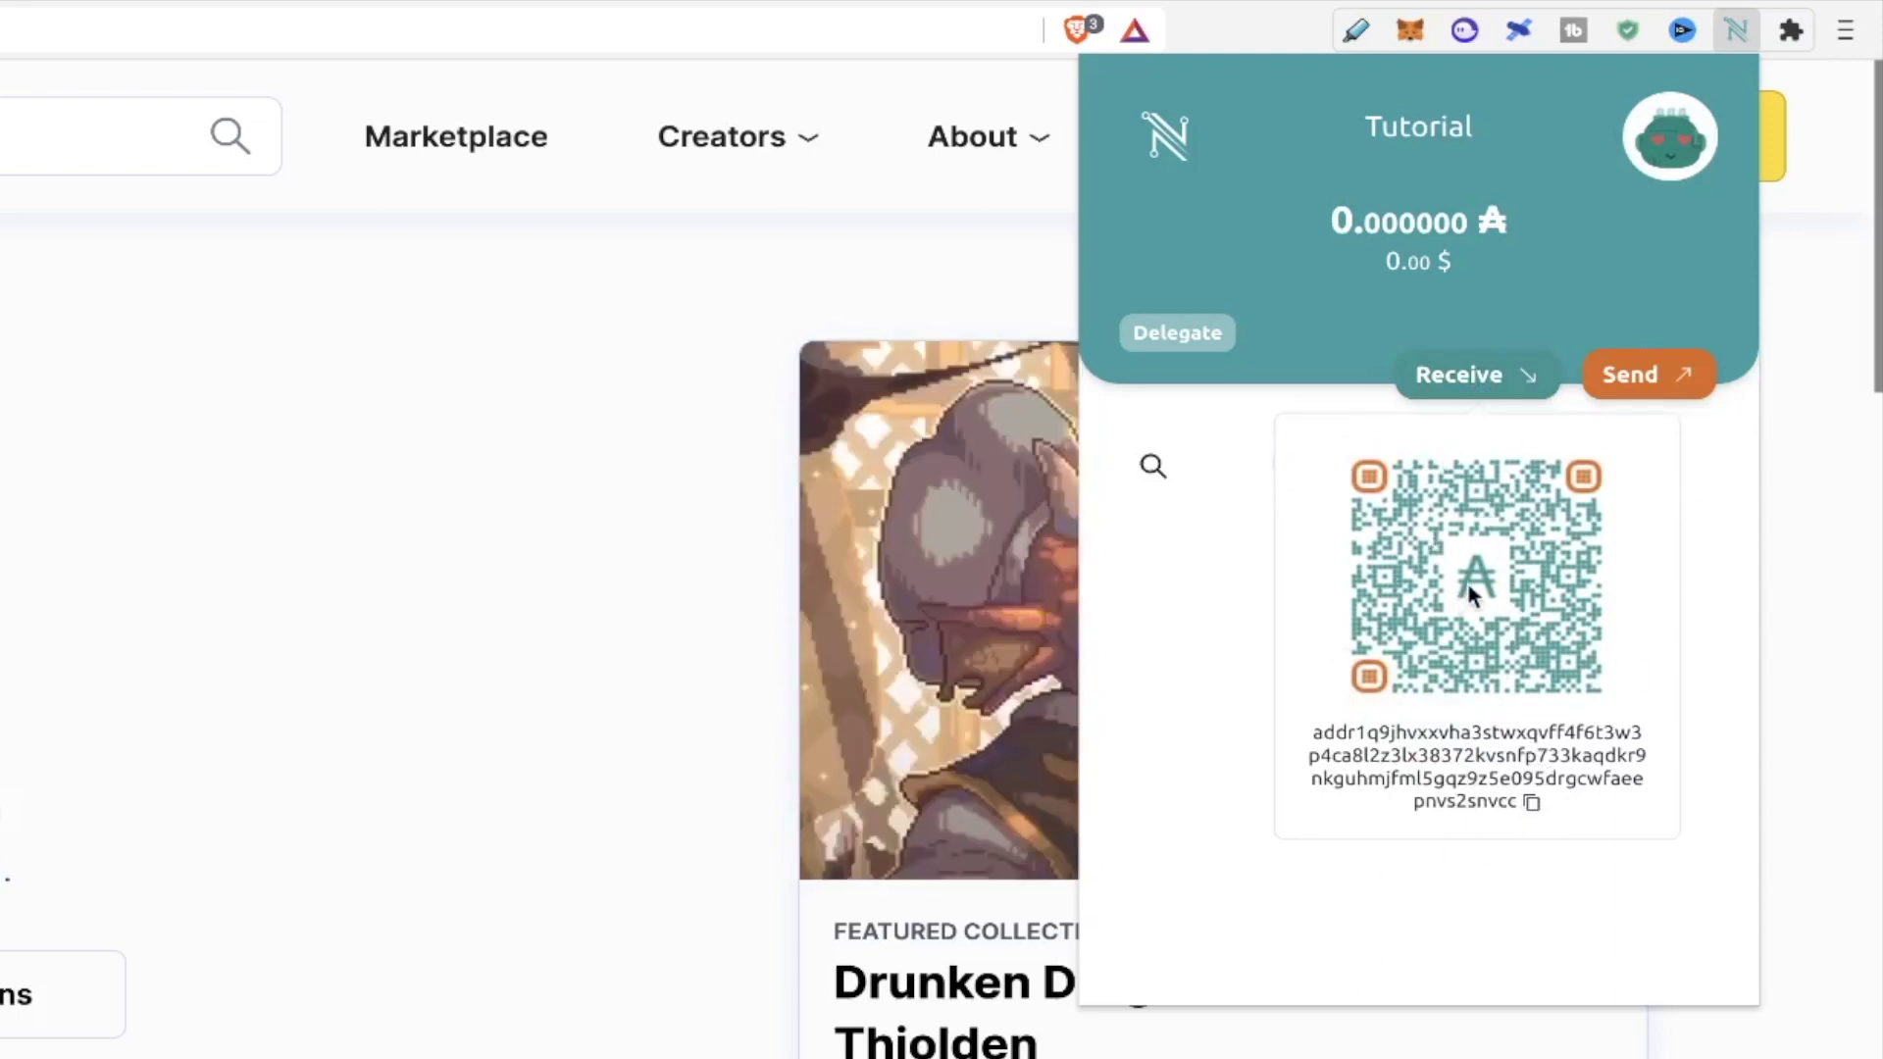
left_click(1532, 804)
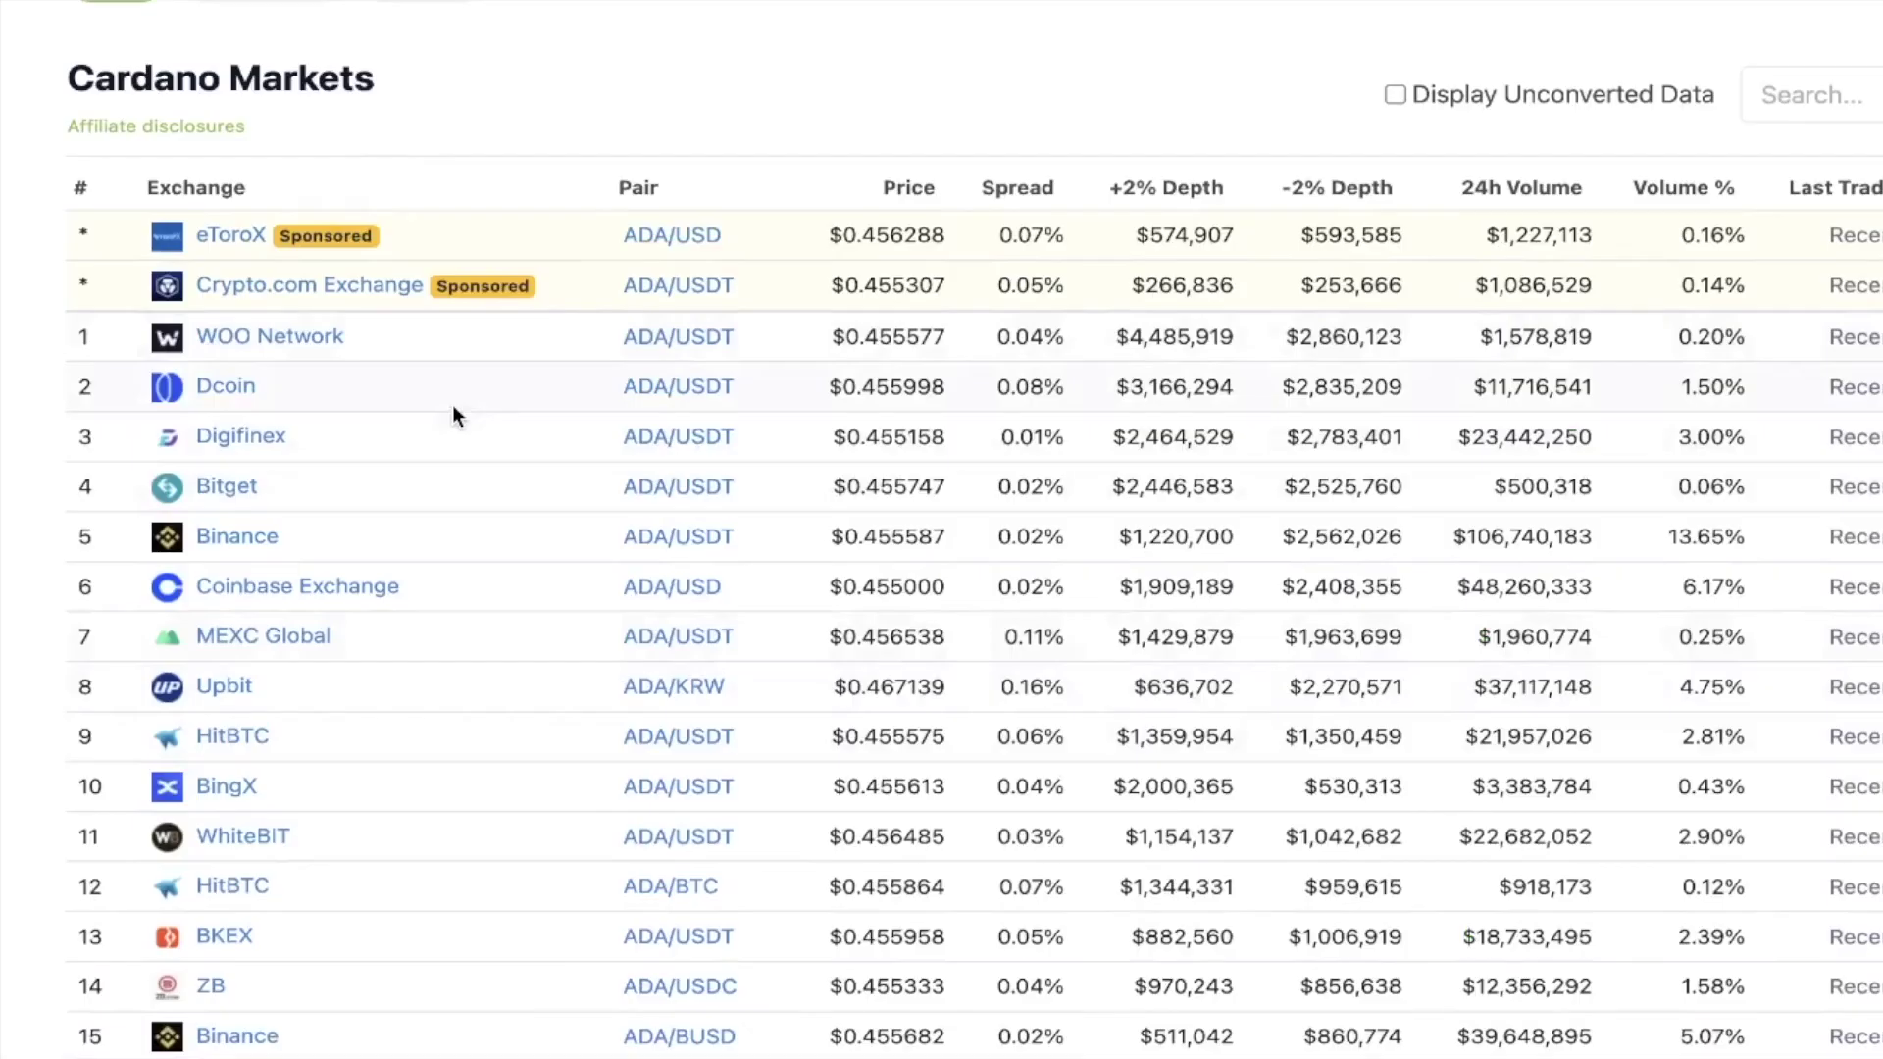
- Scroll through CoinGecko's Cardano Markets table of ADA exchange pairs
scroll(451, 404, "down", 12)
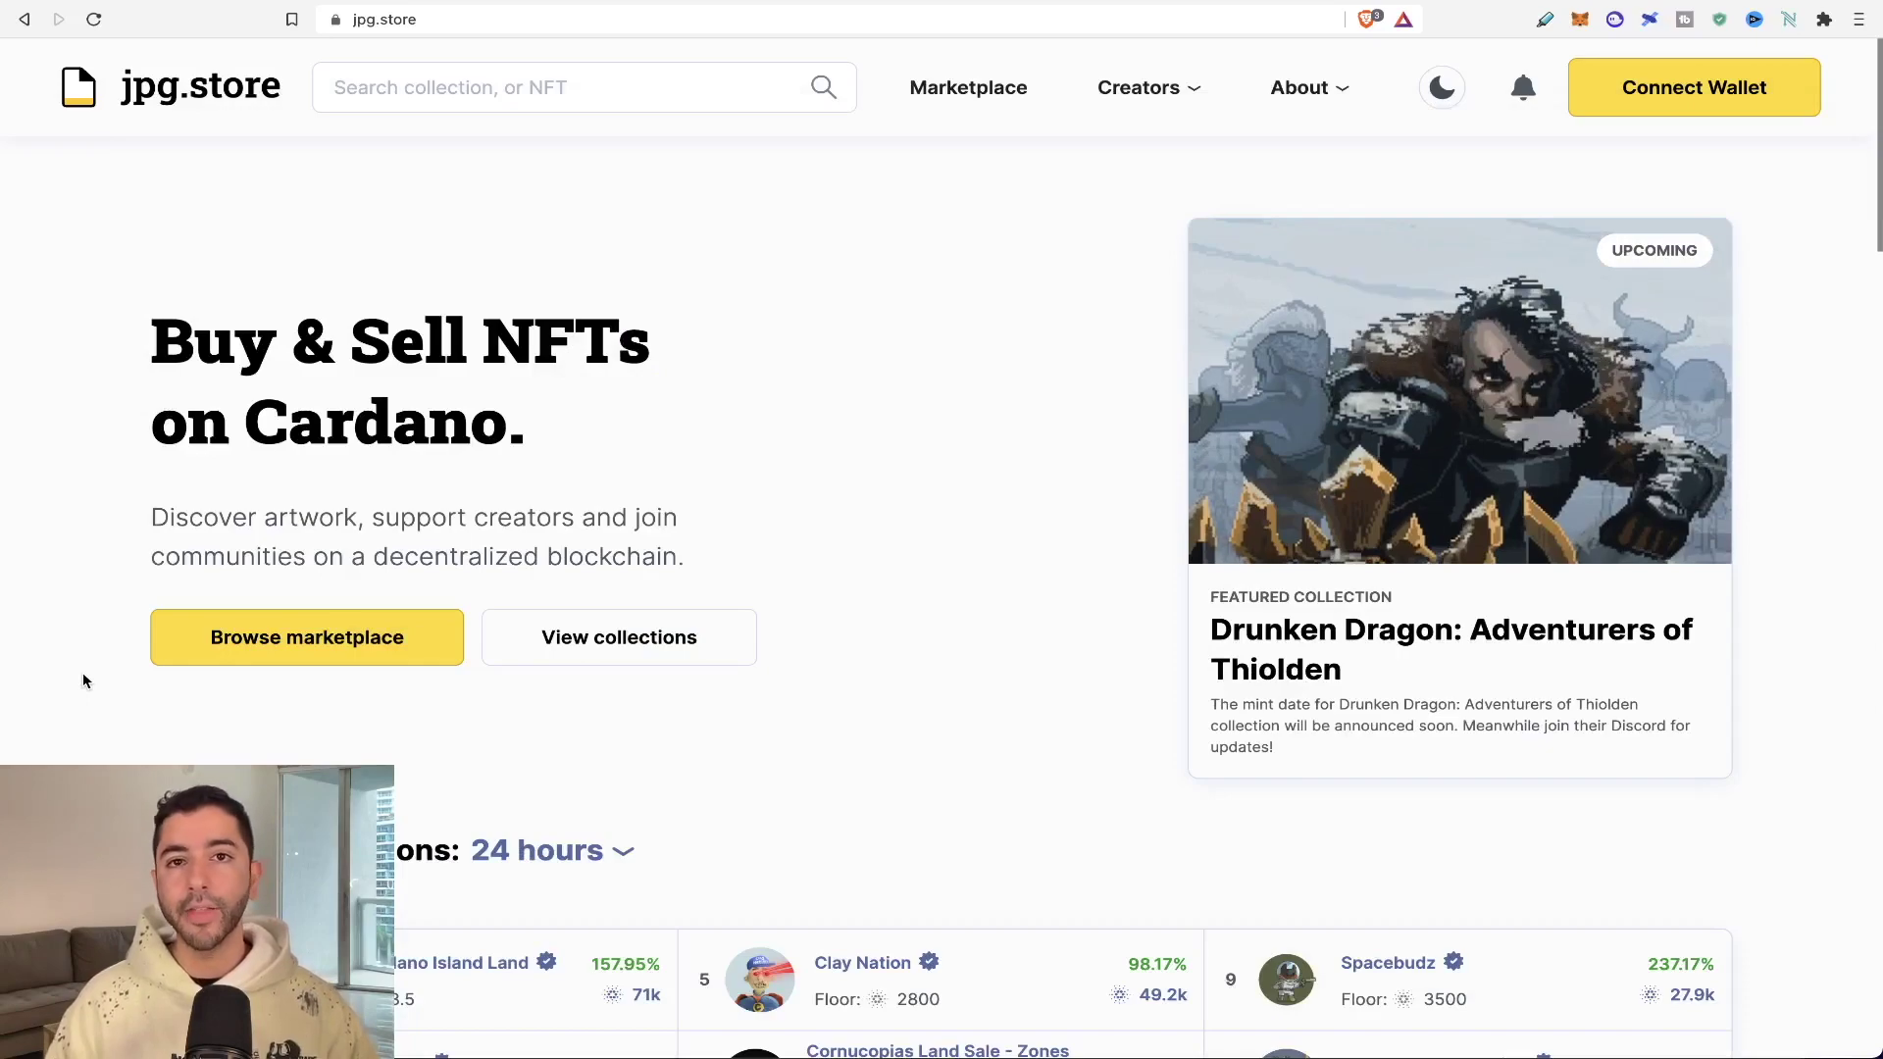
- Connect the Nami wallet to jpg.store and grant the site access
left_click(1299, 87)
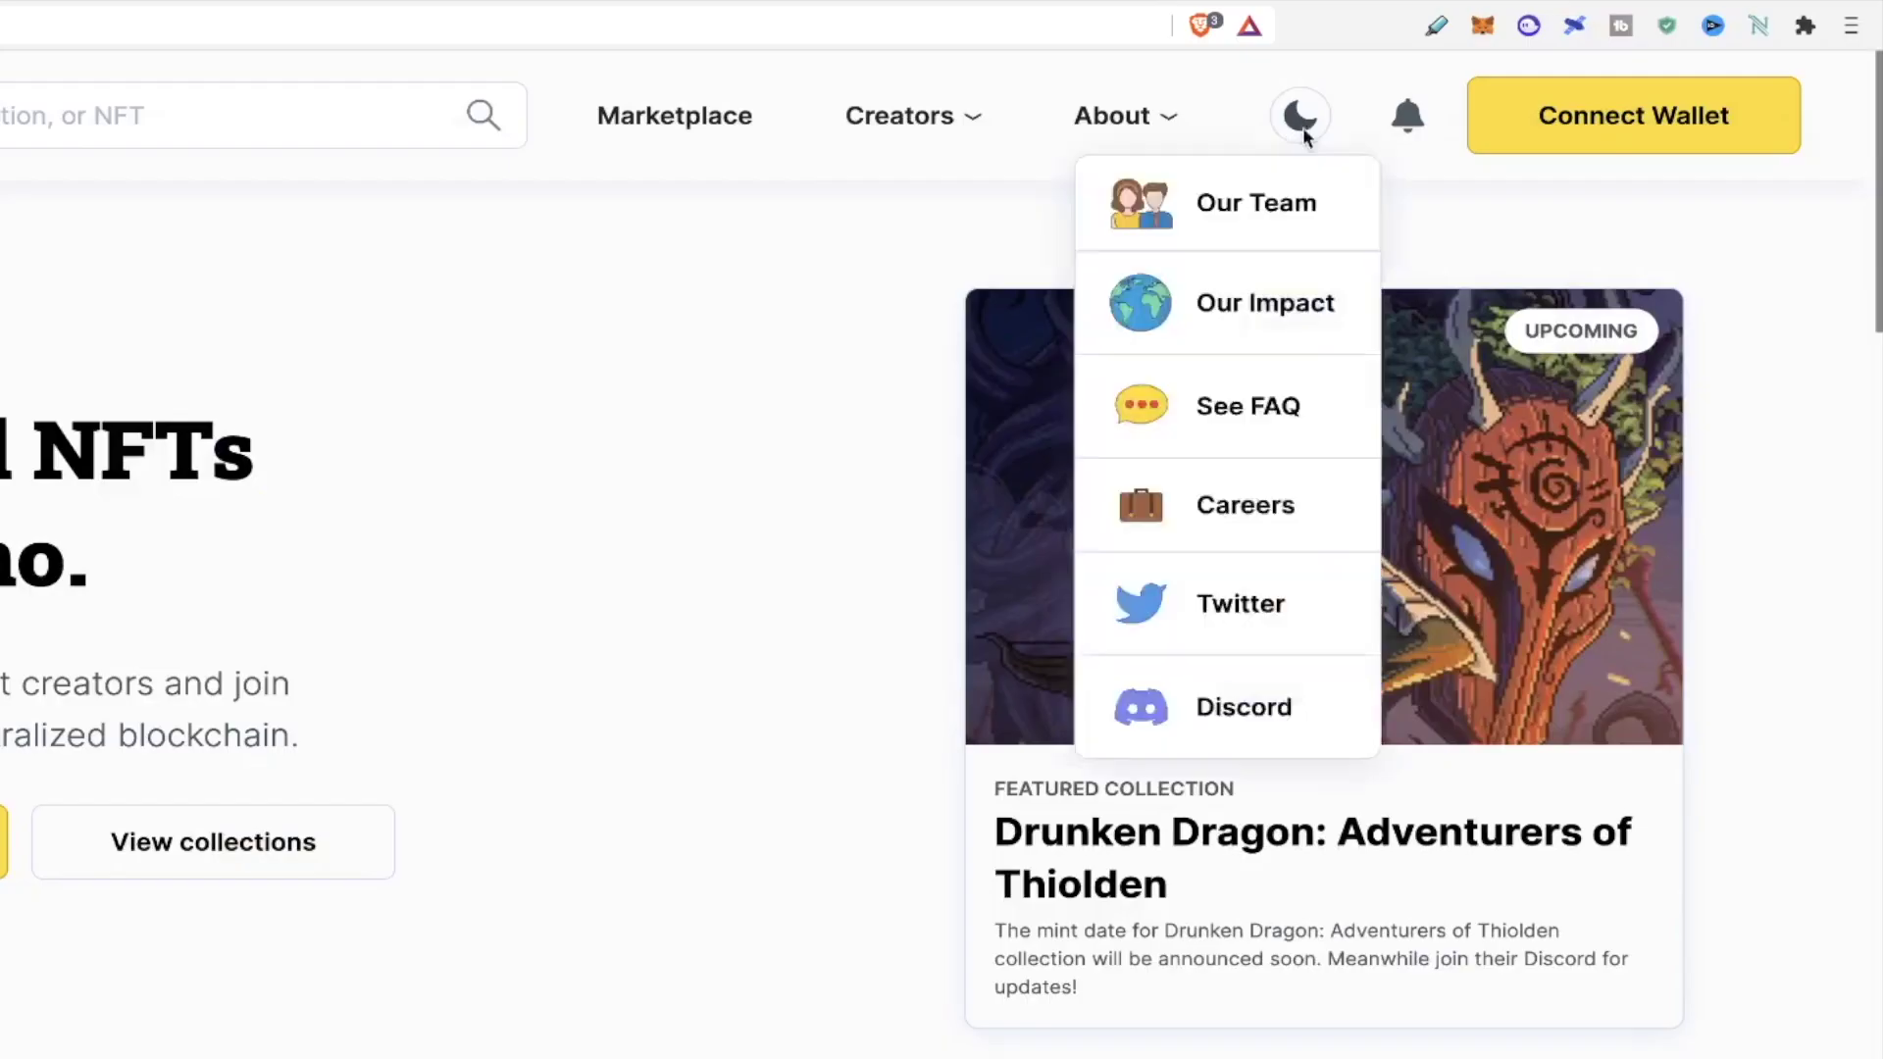
left_click(1513, 114)
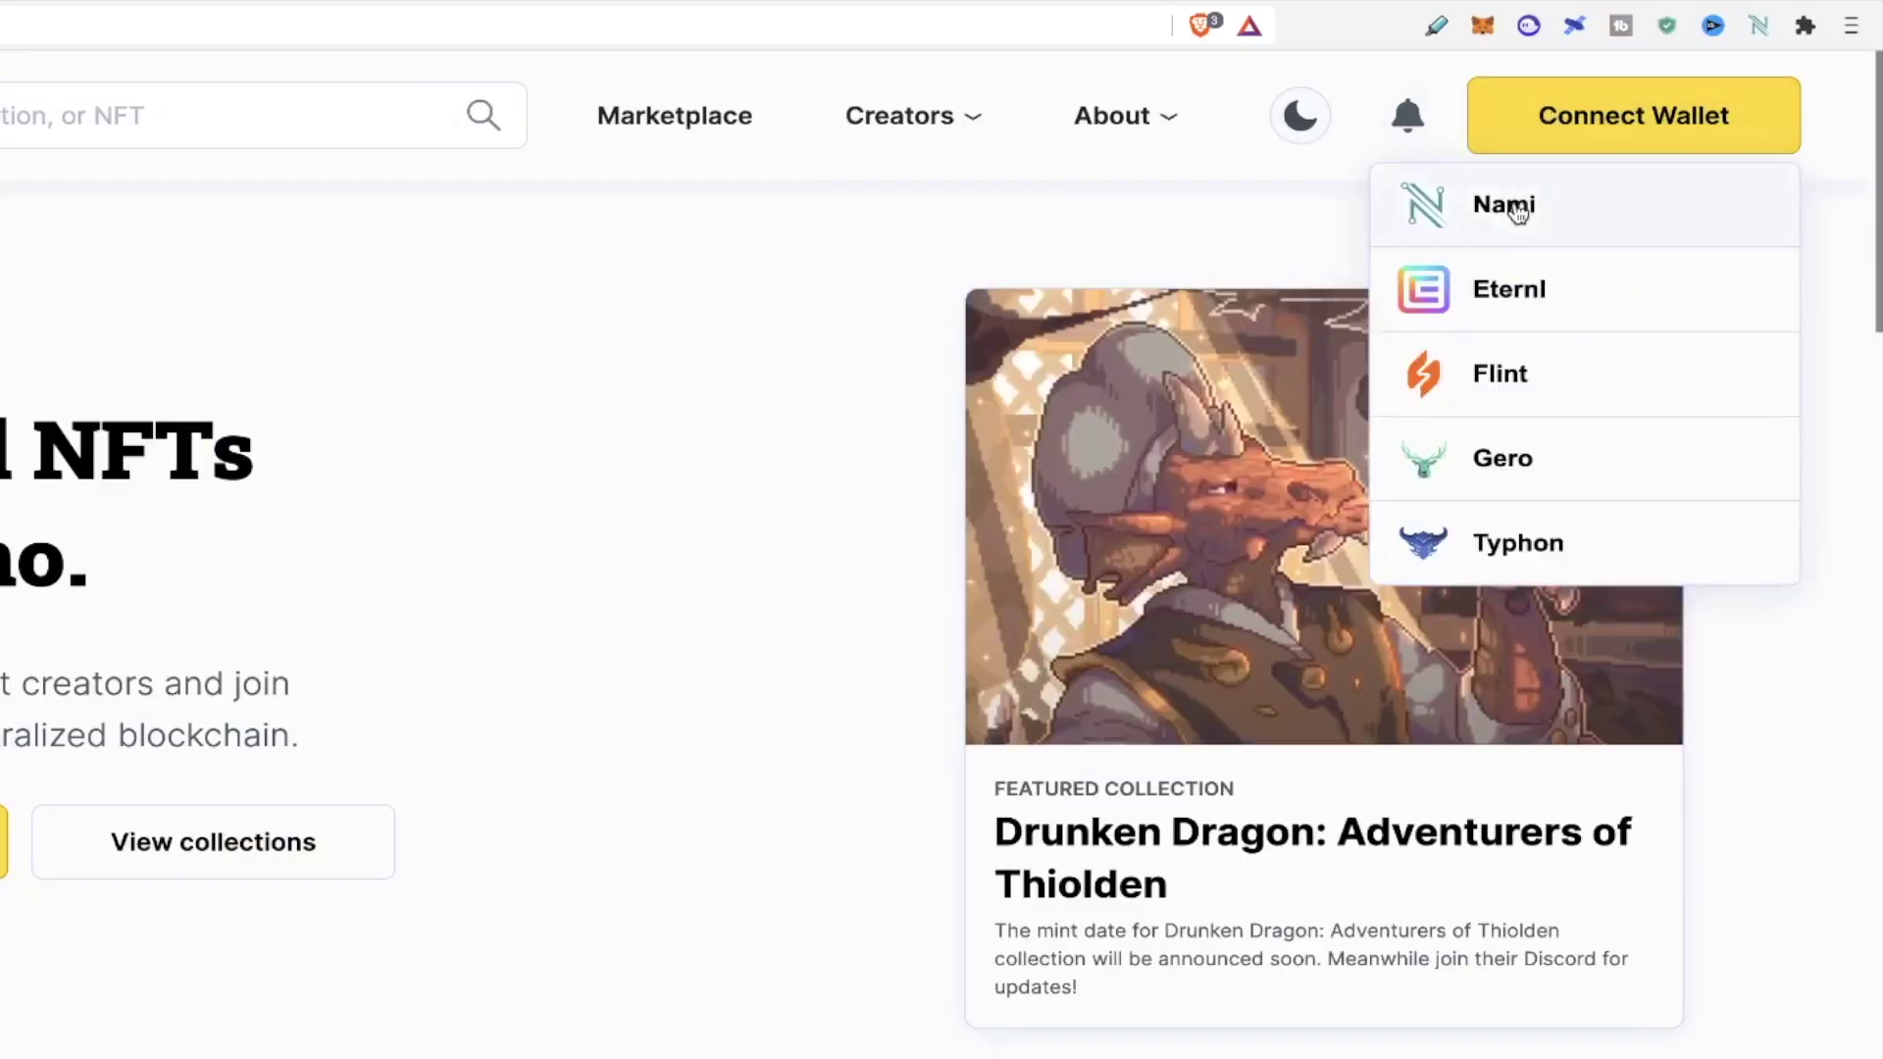
left_click(1518, 211)
left_click(785, 716)
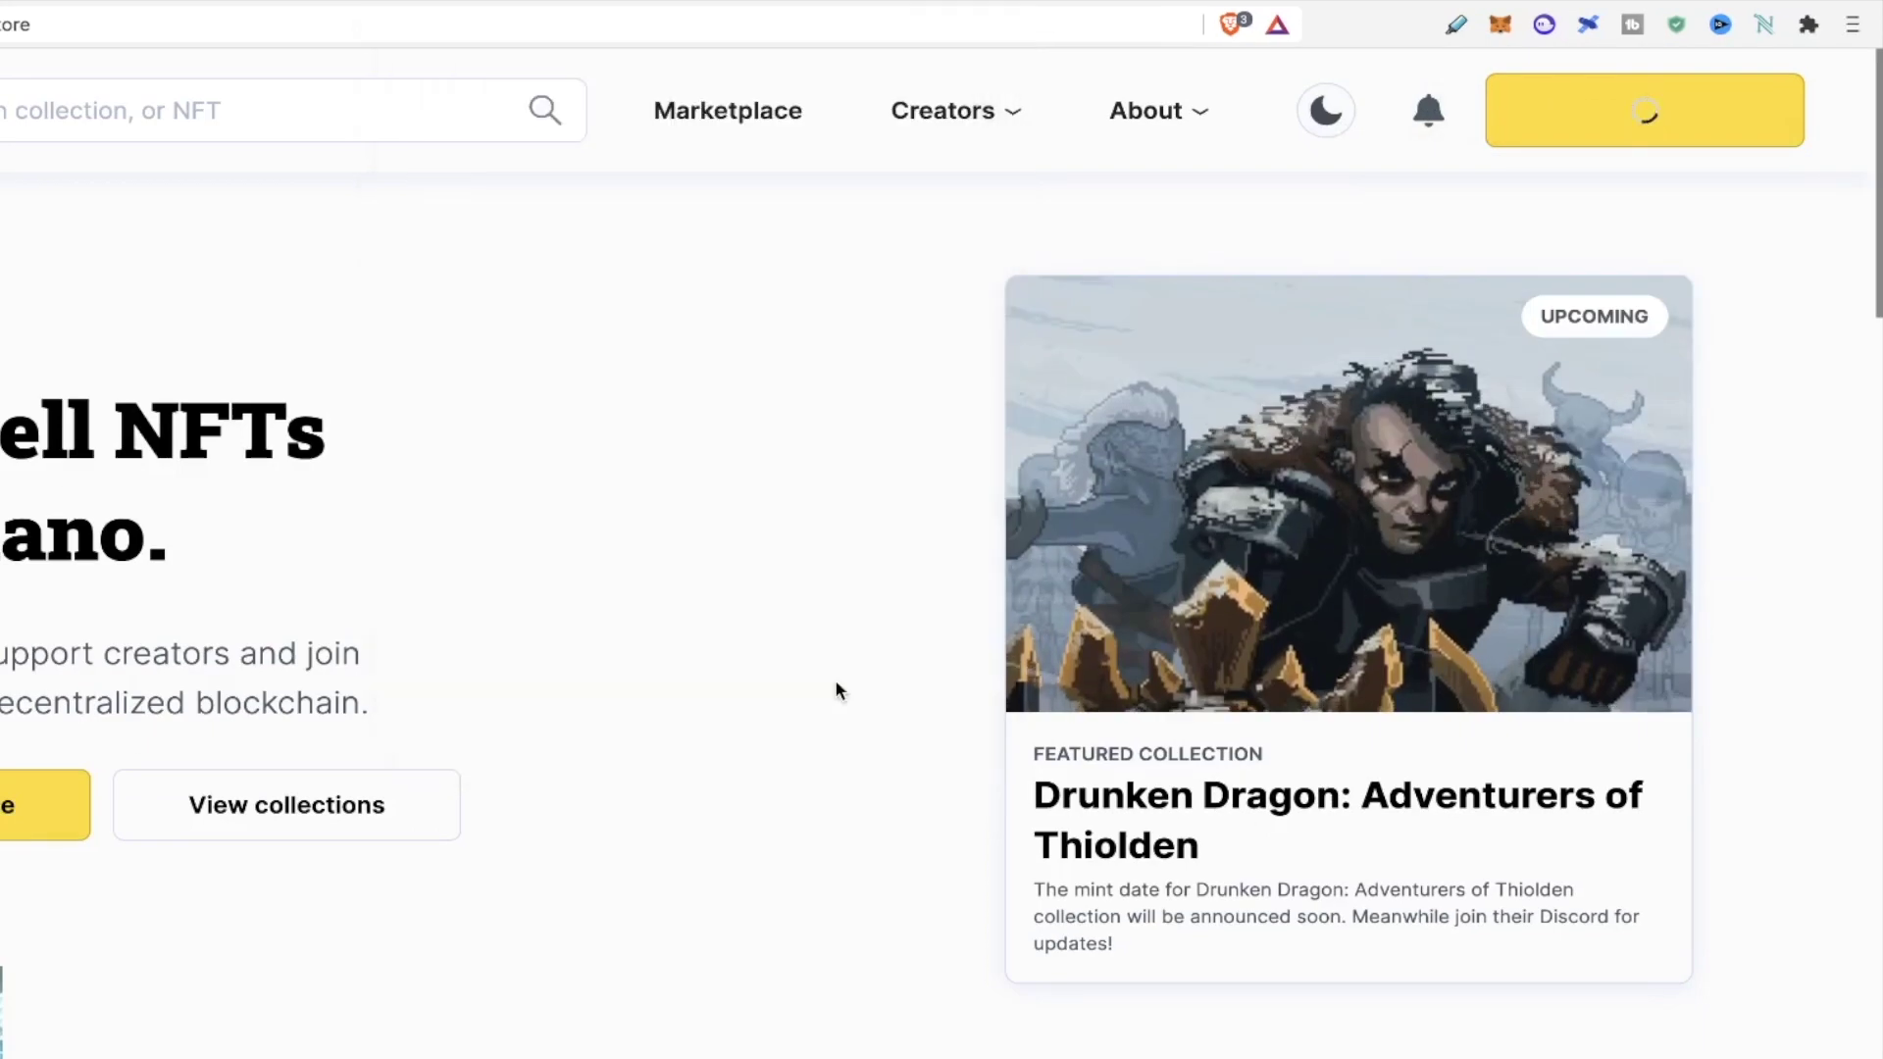
- Preview a Moonpay checkout for 20 ADA, then close it and reopen the Nami account menu
left_click(1697, 110)
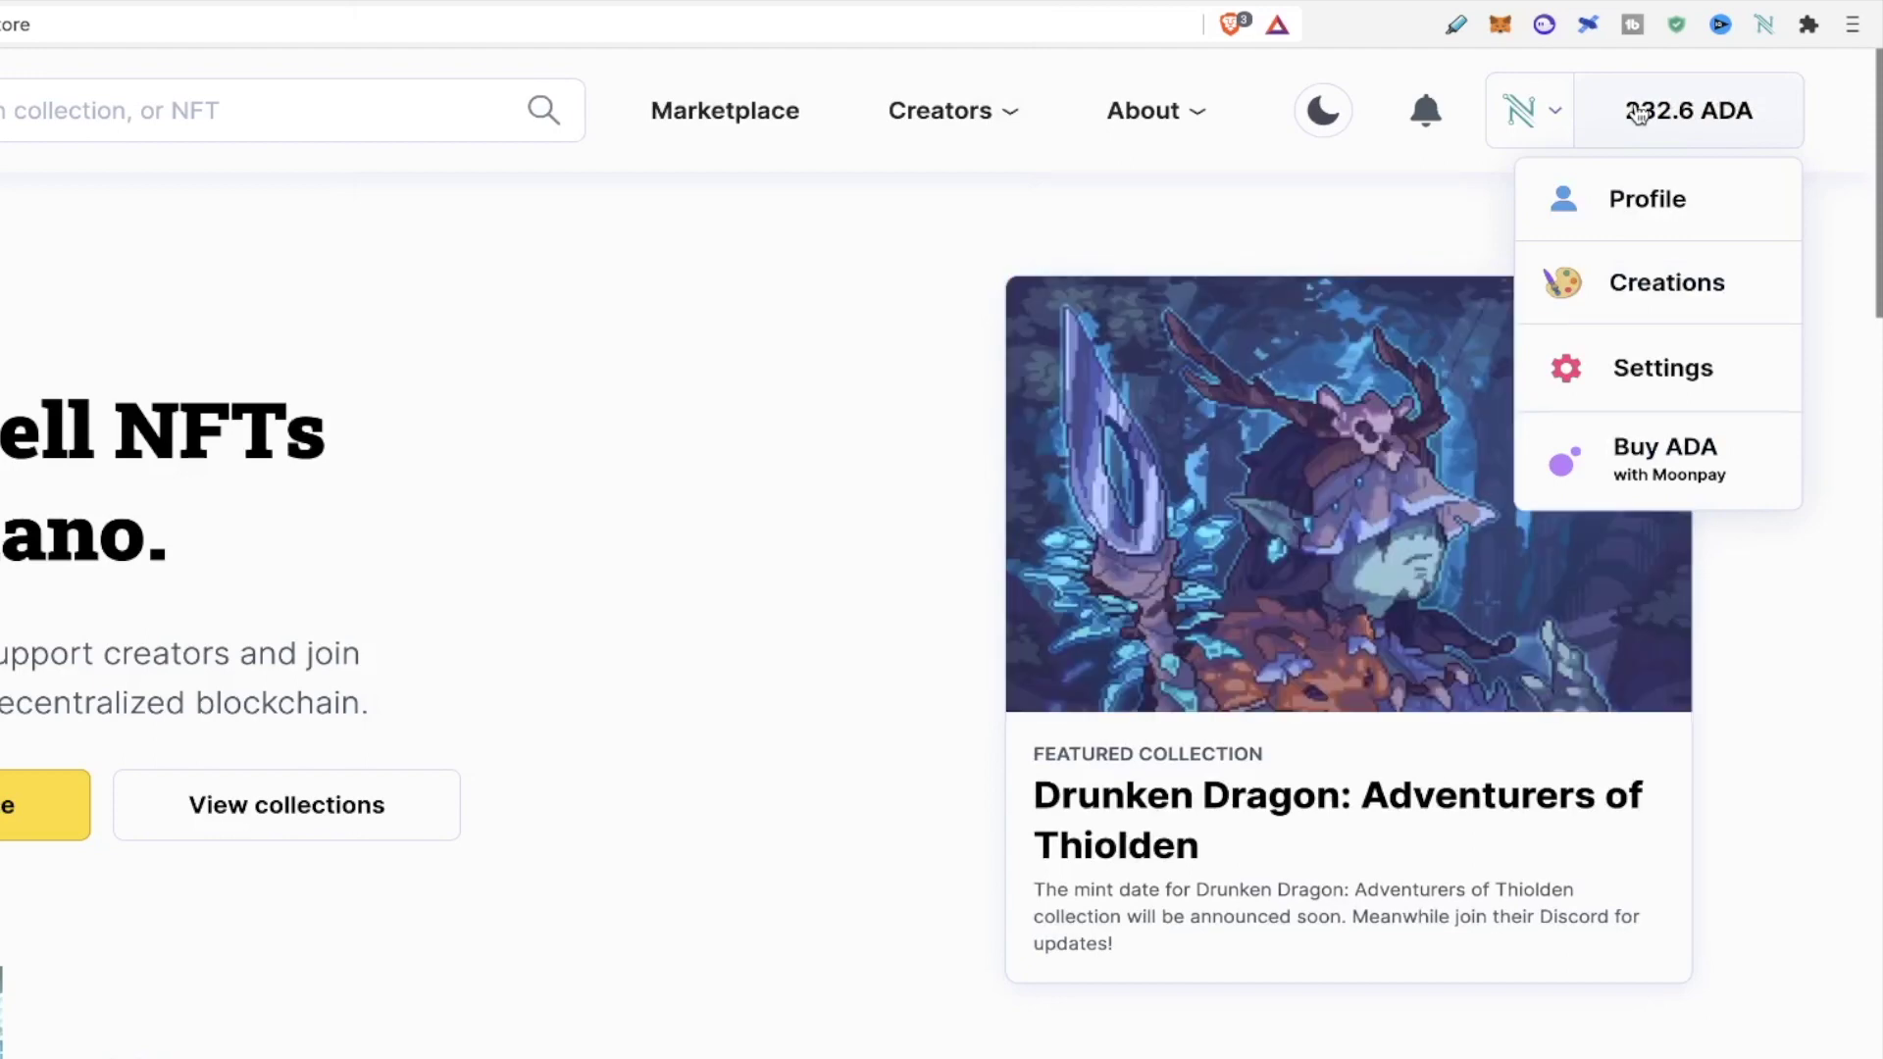
left_click(1642, 465)
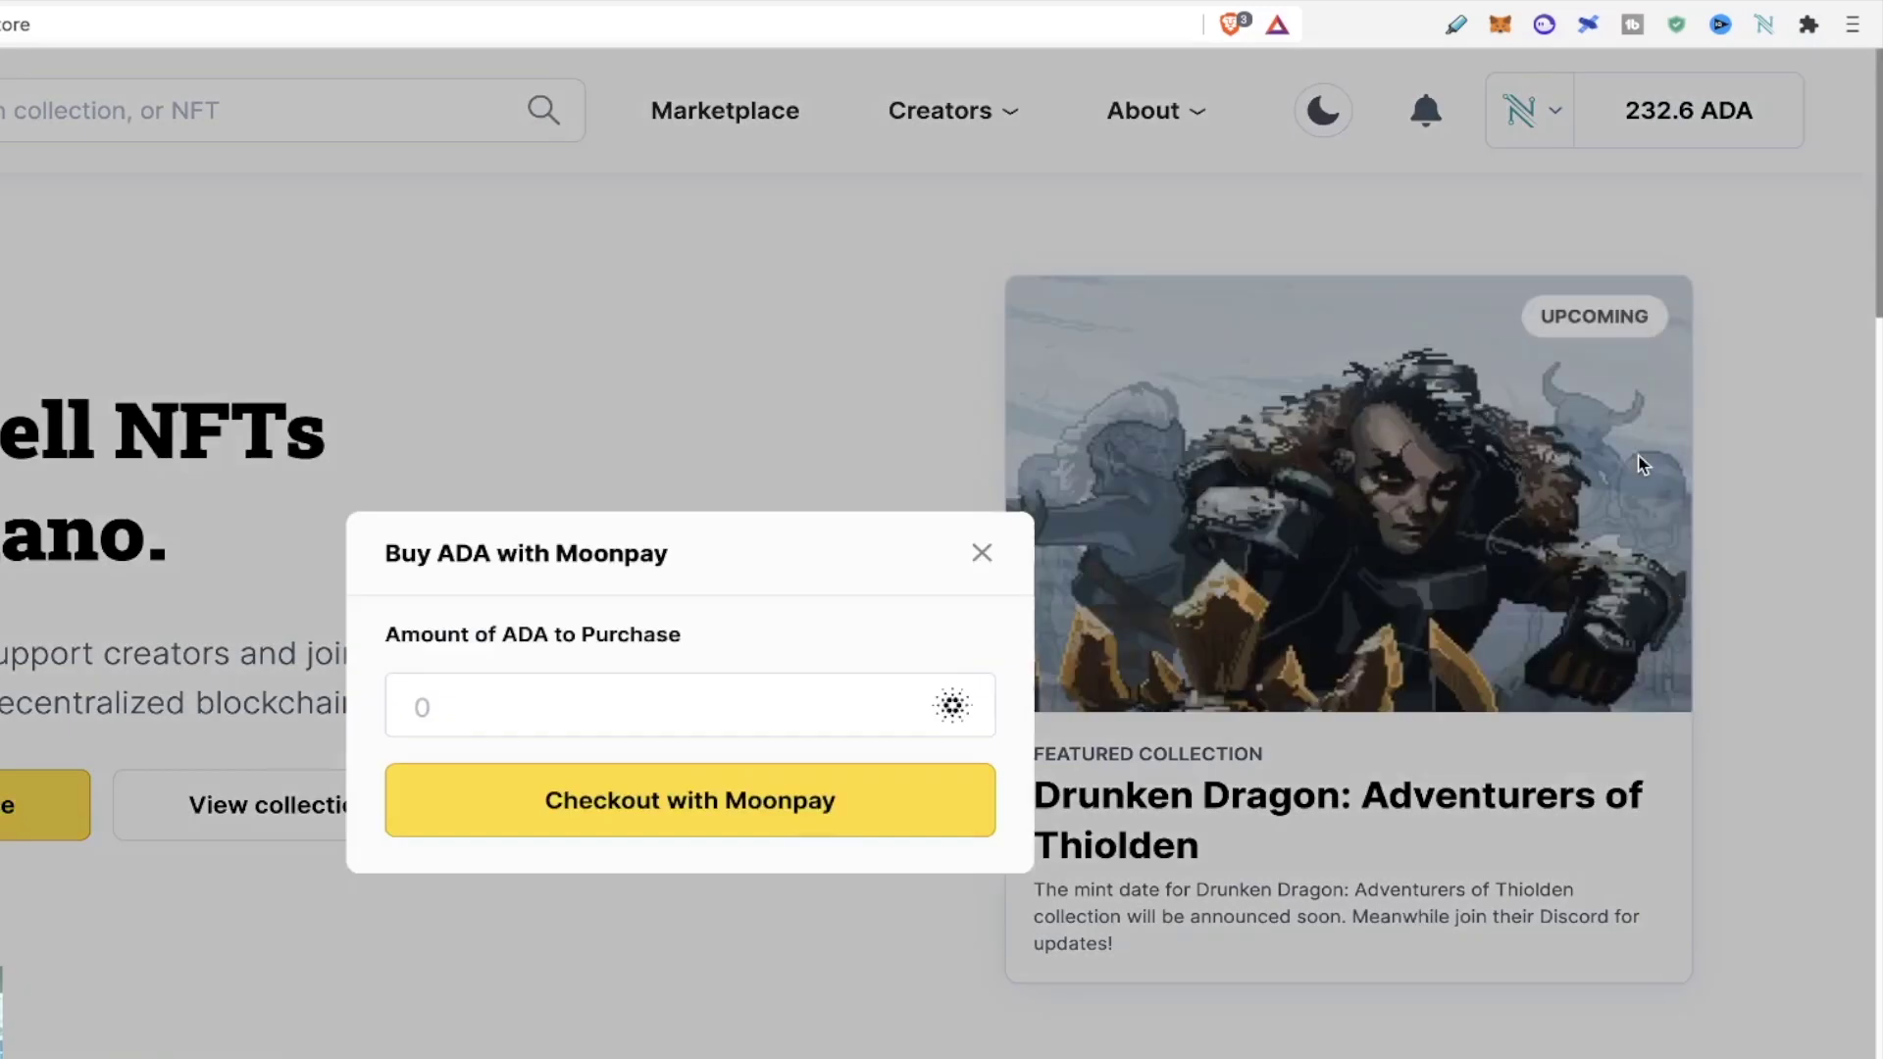
left_click(745, 702)
type("20")
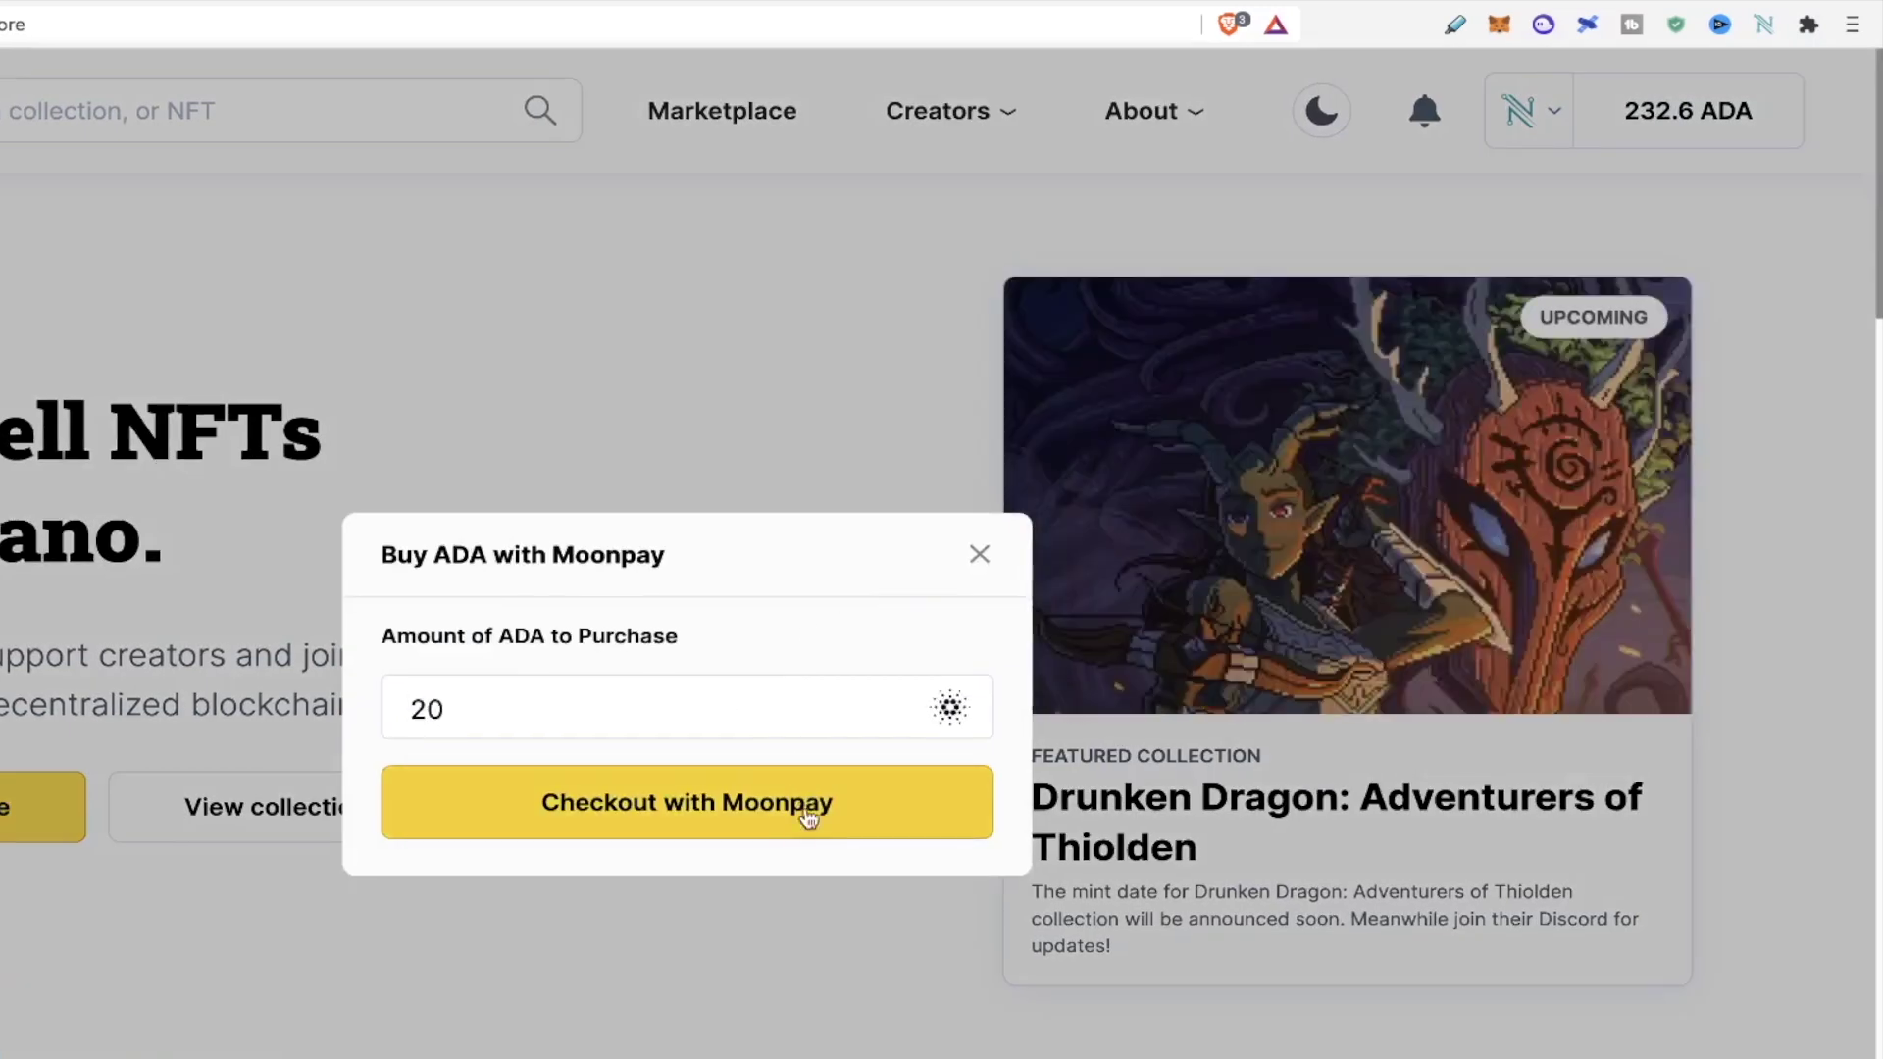
left_click(808, 804)
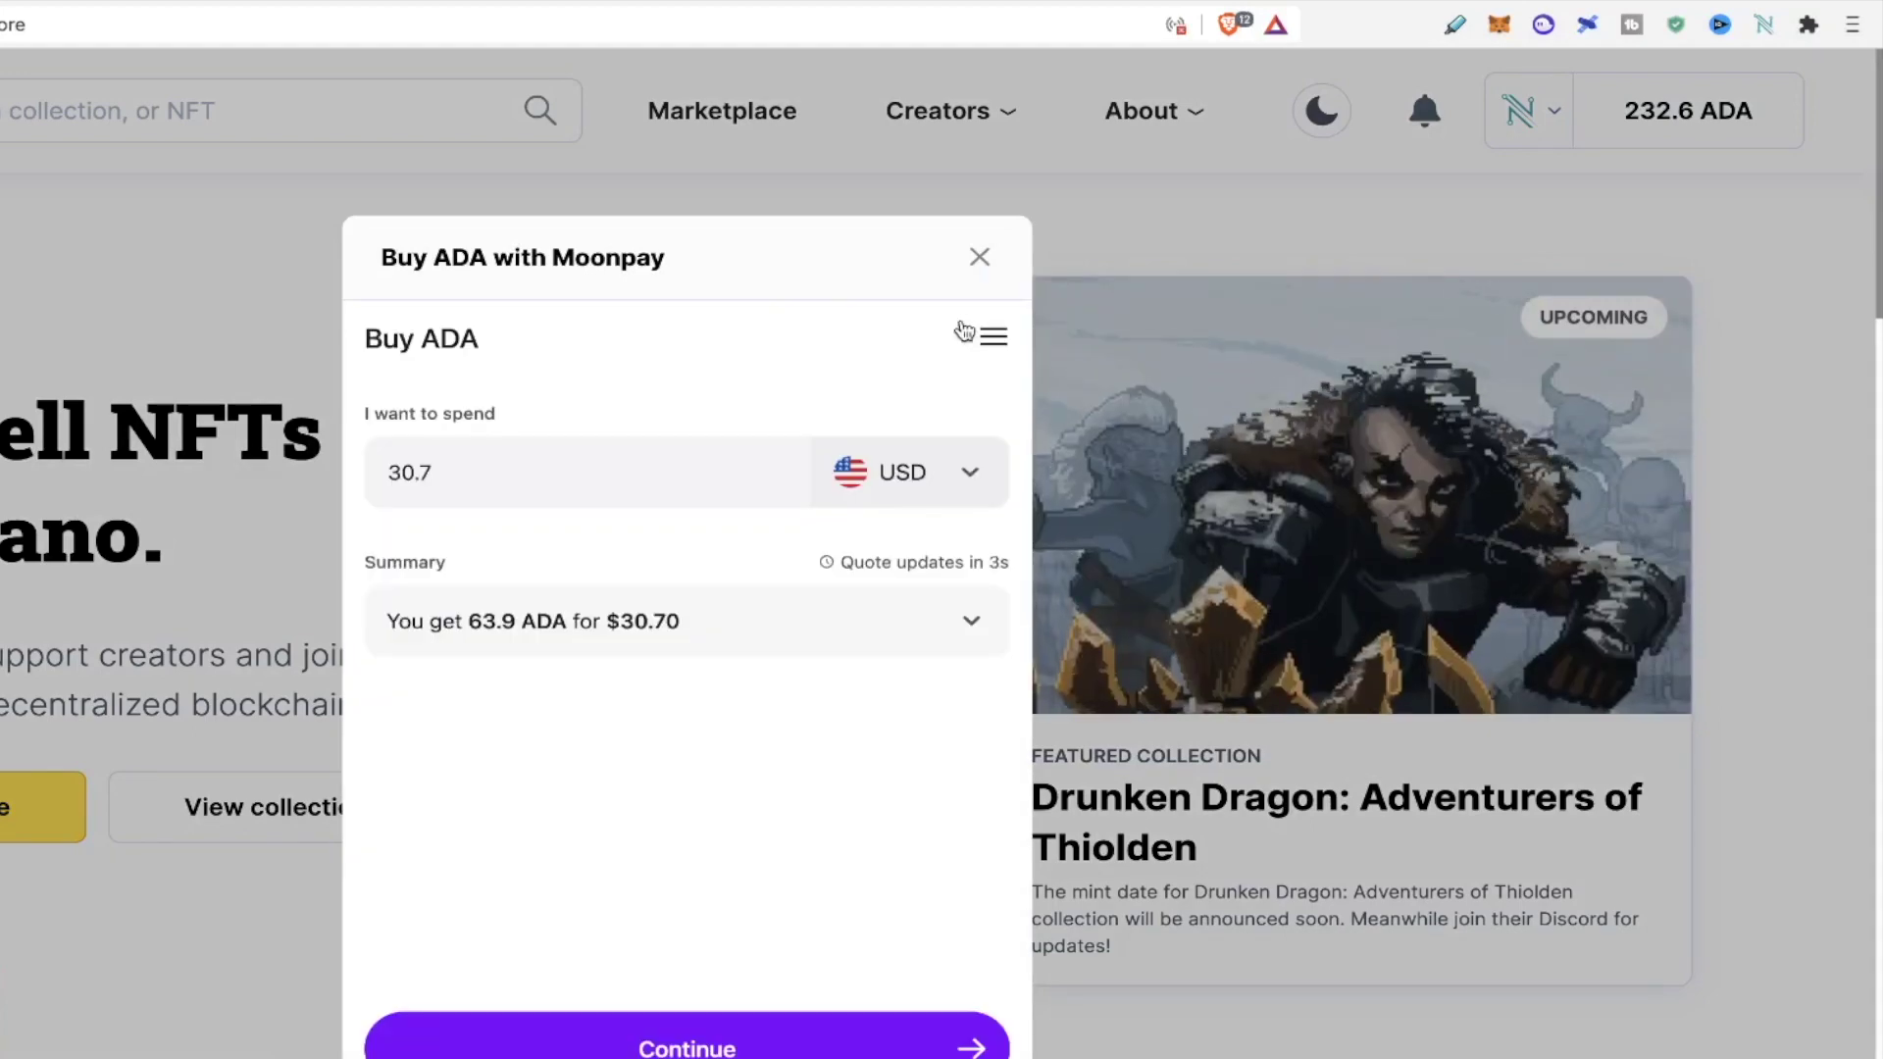
left_click(1764, 25)
left_click(1711, 110)
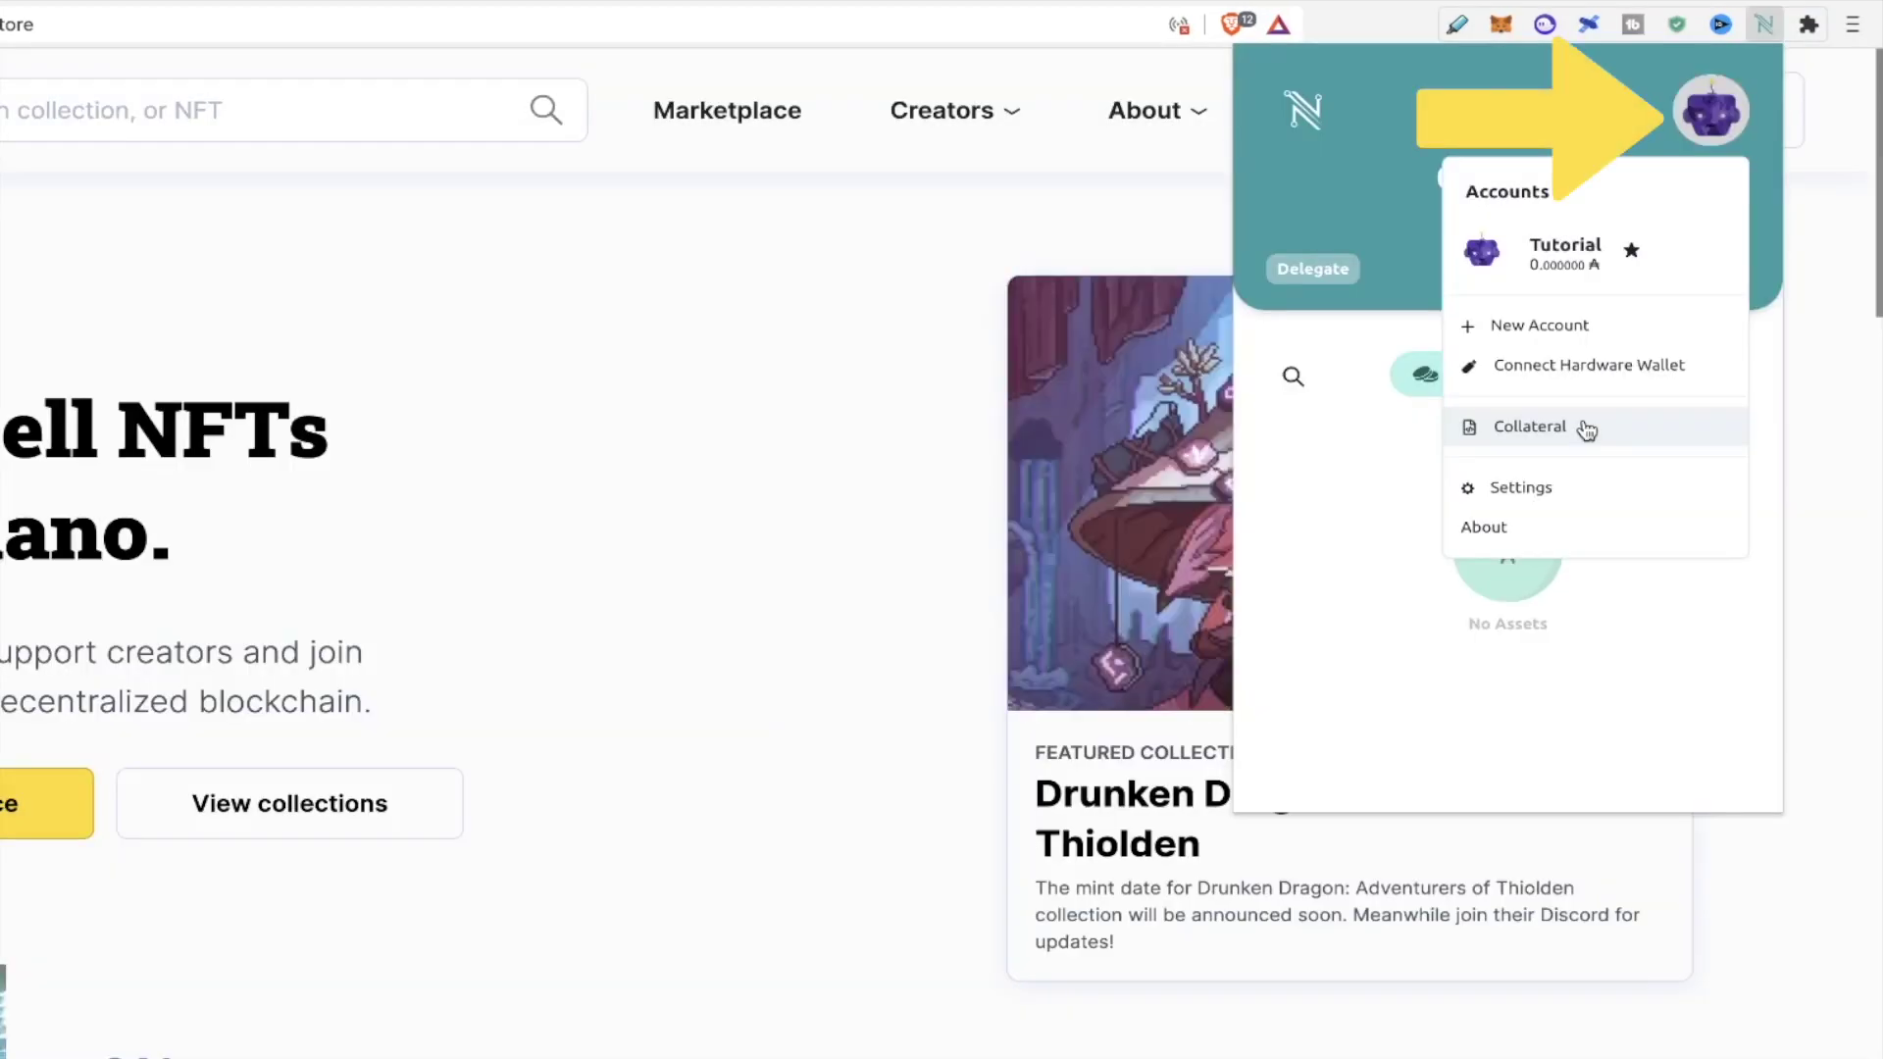
- Set up 5 ADA collateral in Nami and confirm it with the wallet password
left_click(1585, 429)
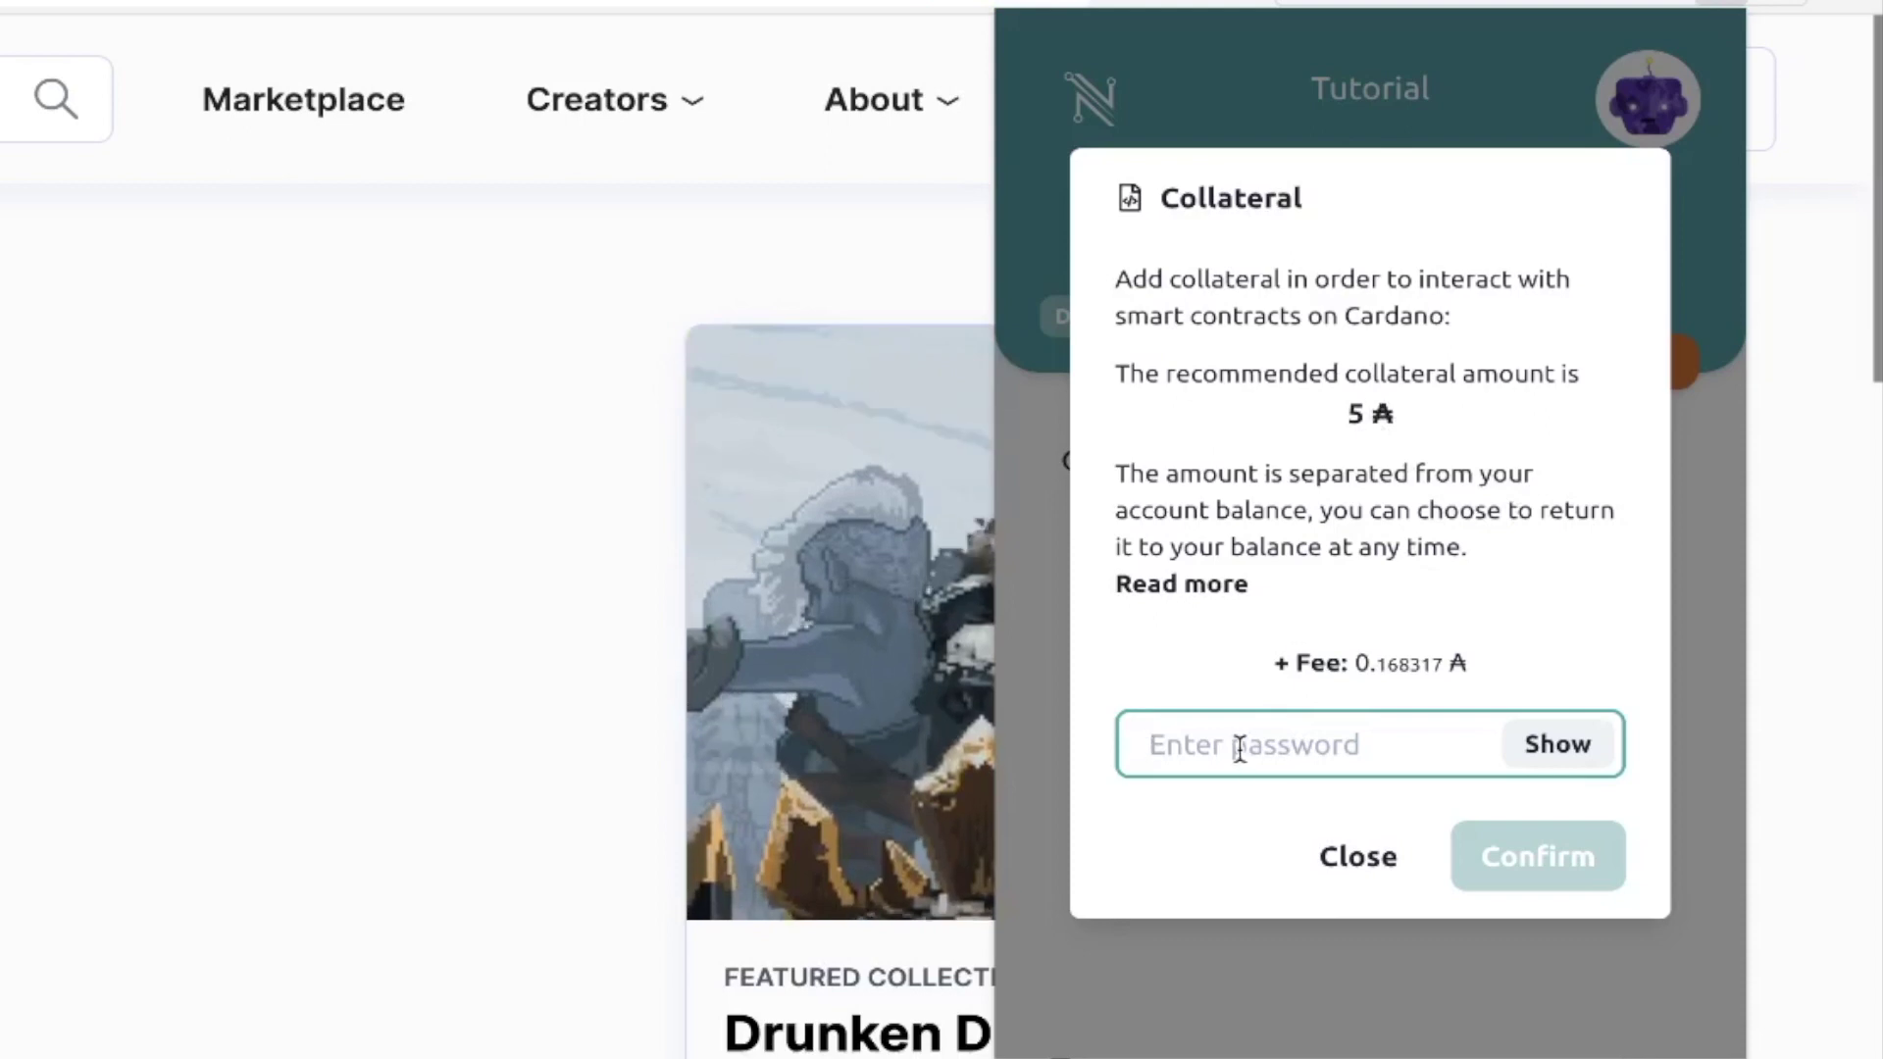
type("••••••••••")
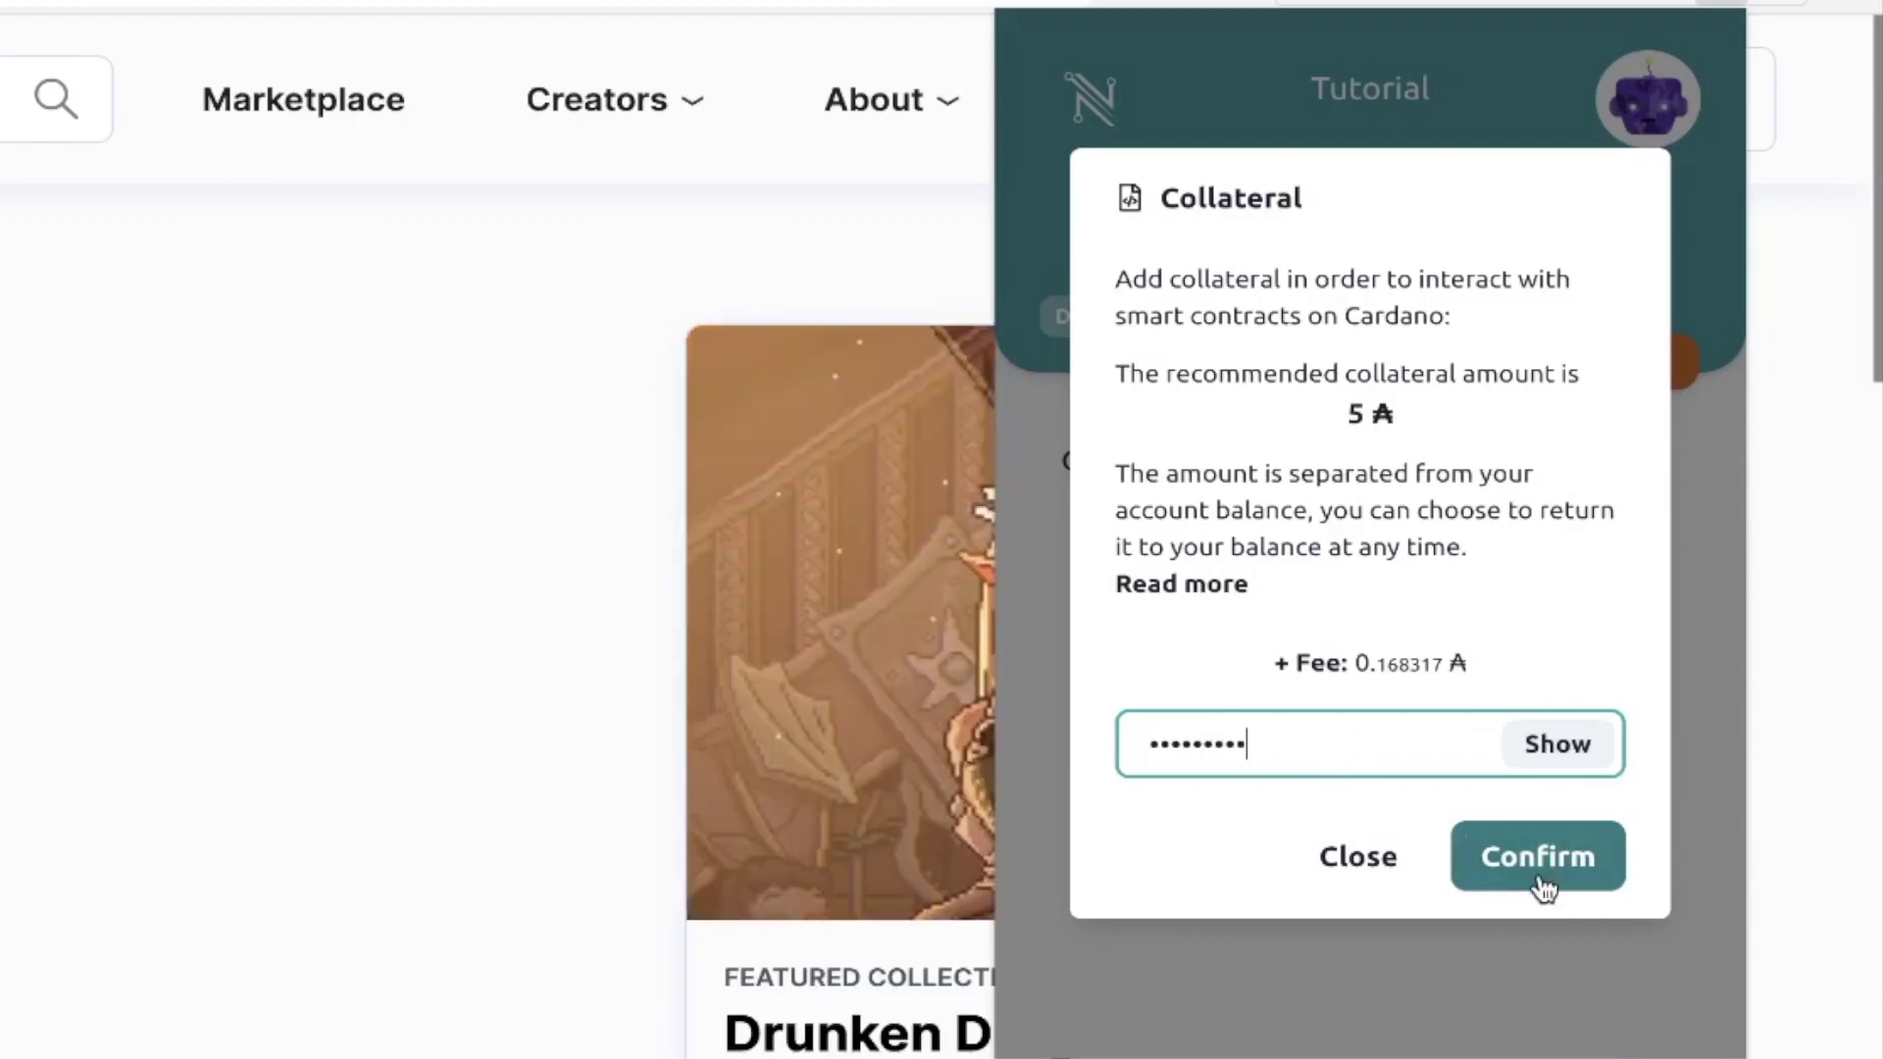
left_click(1542, 885)
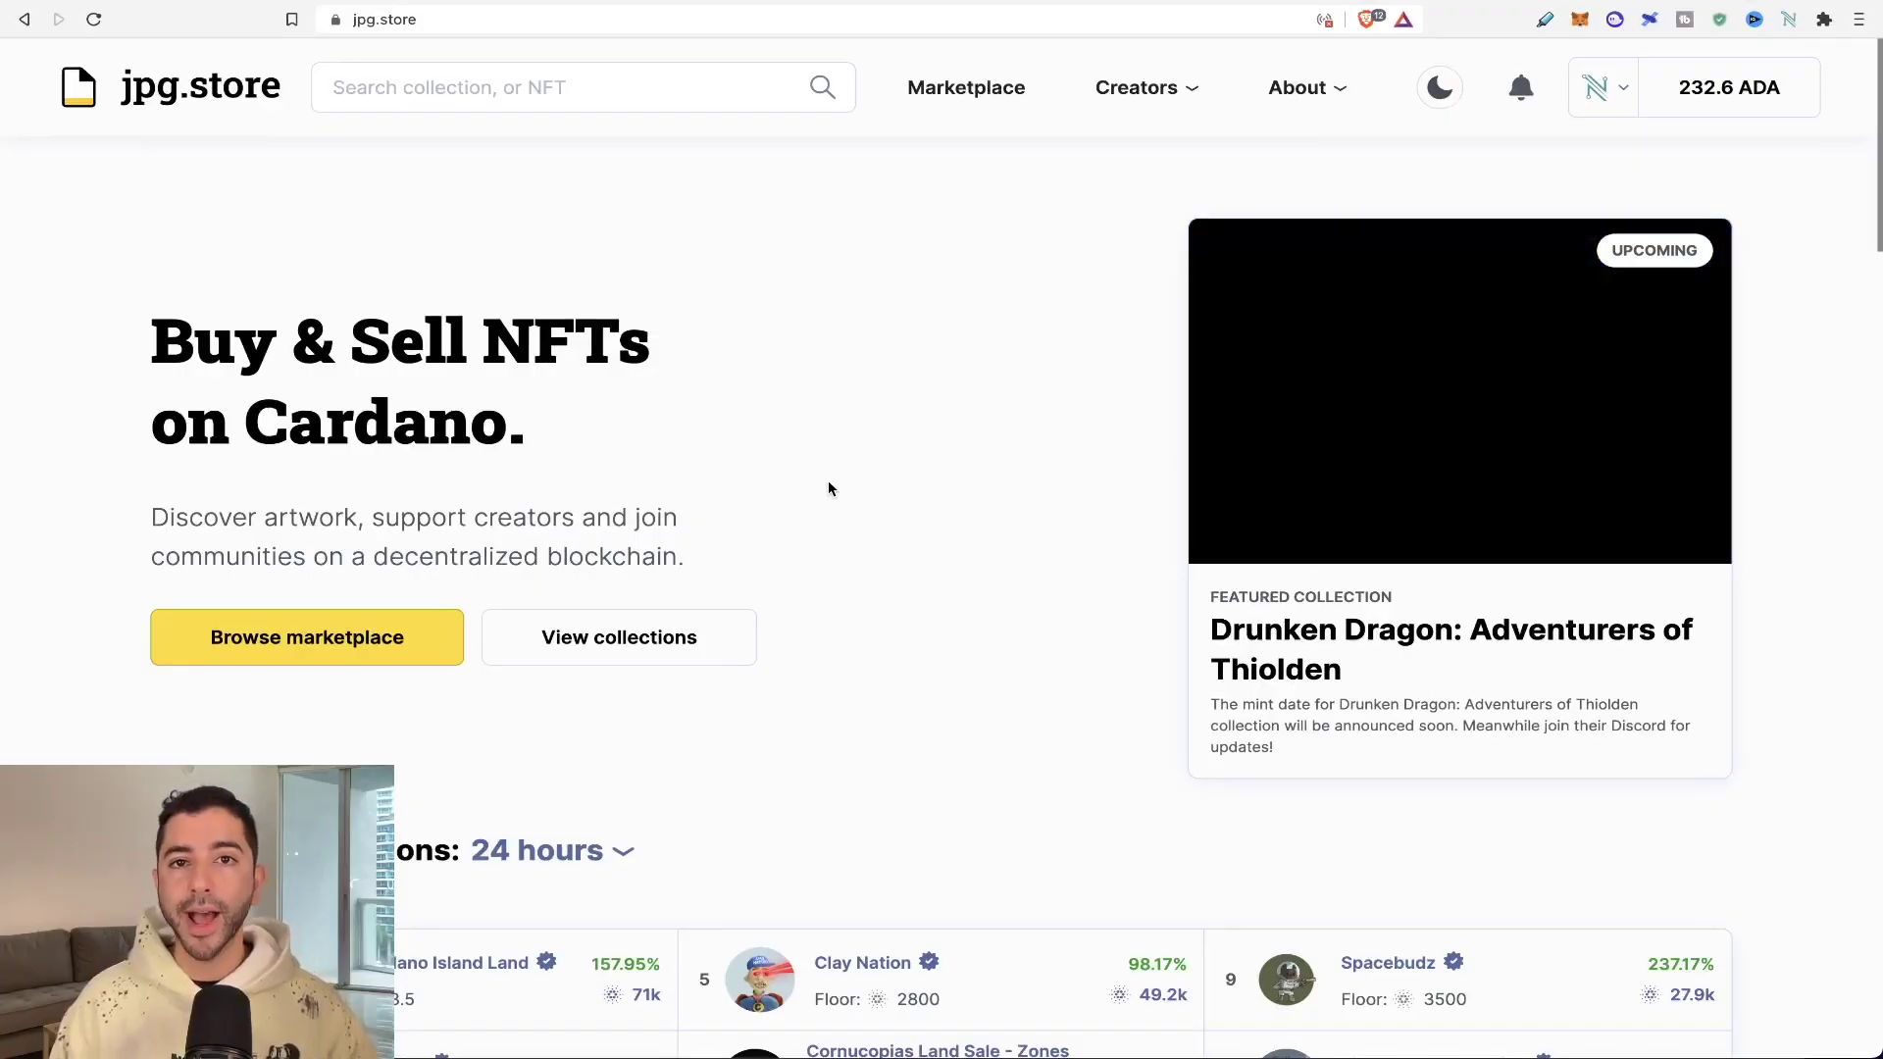
- Check the Top NFT Collections ranking period options, keeping 24 hours
scroll(623, 463, "down", 3)
scroll(620, 457, "down", 2)
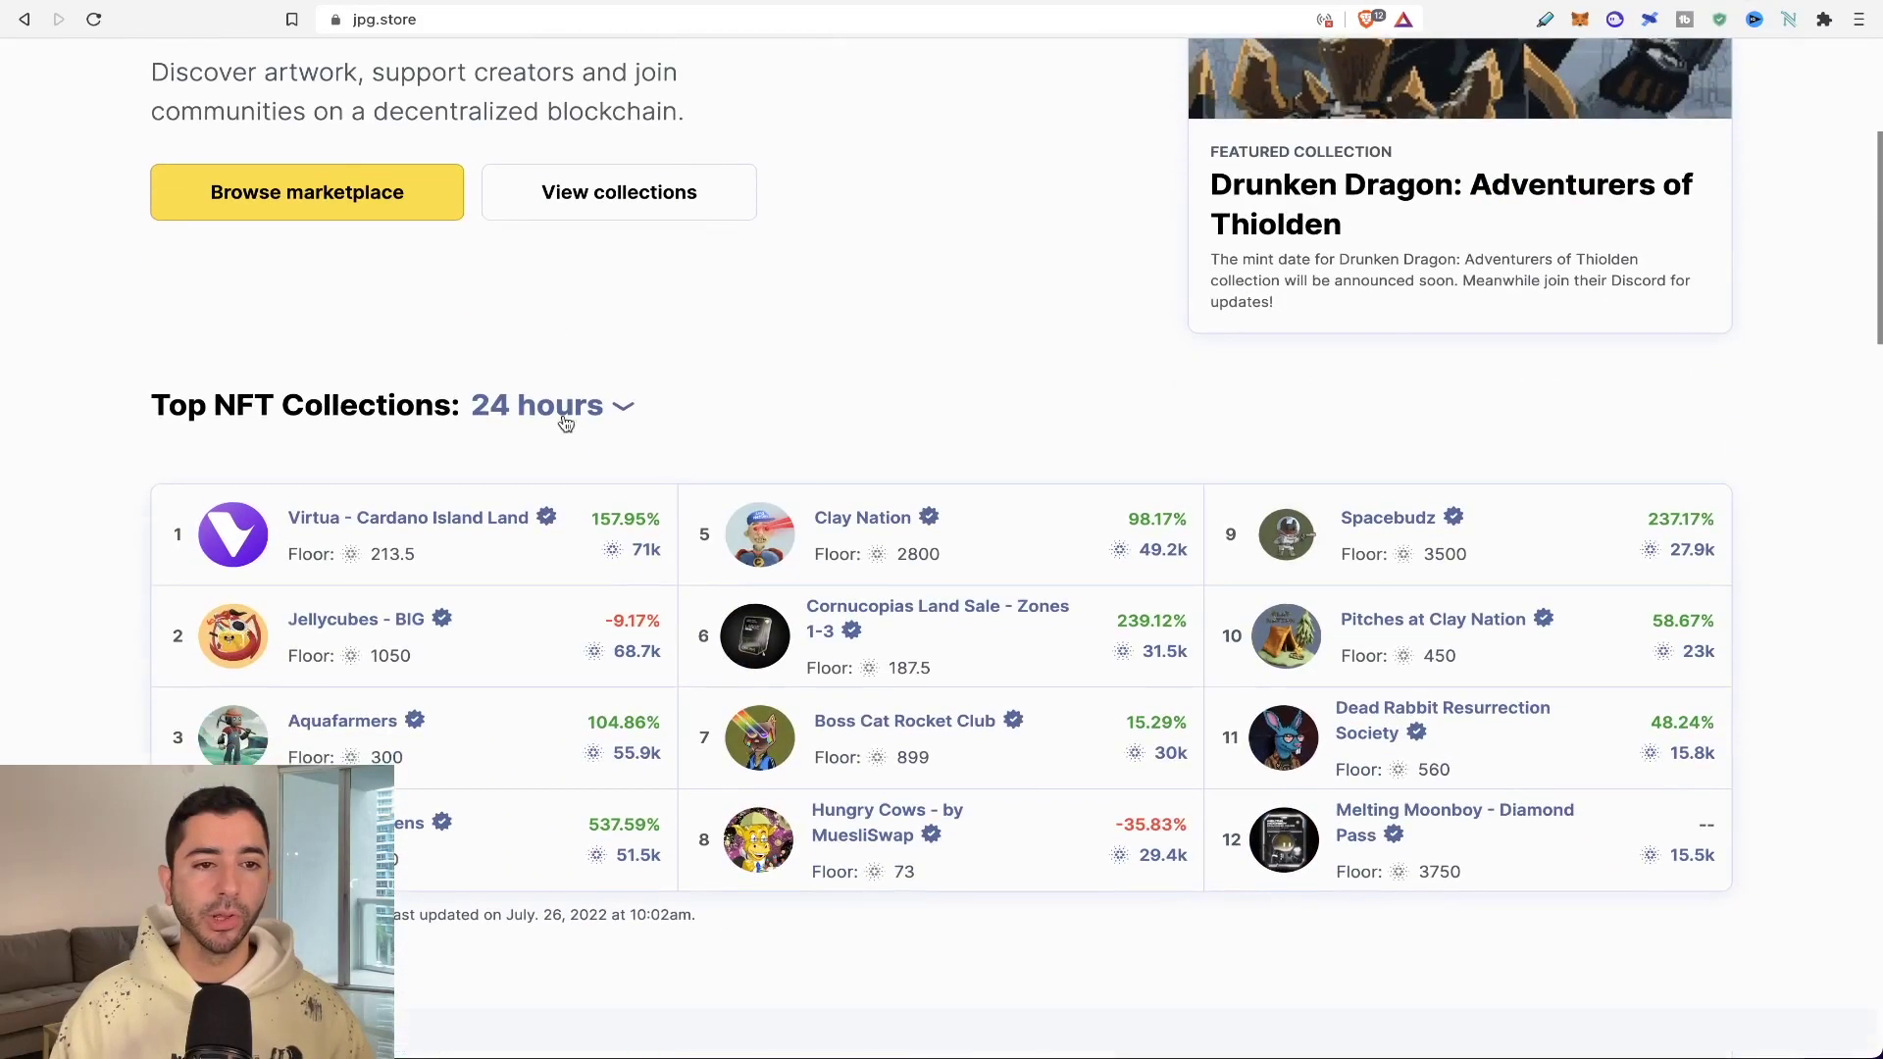
left_click(530, 416)
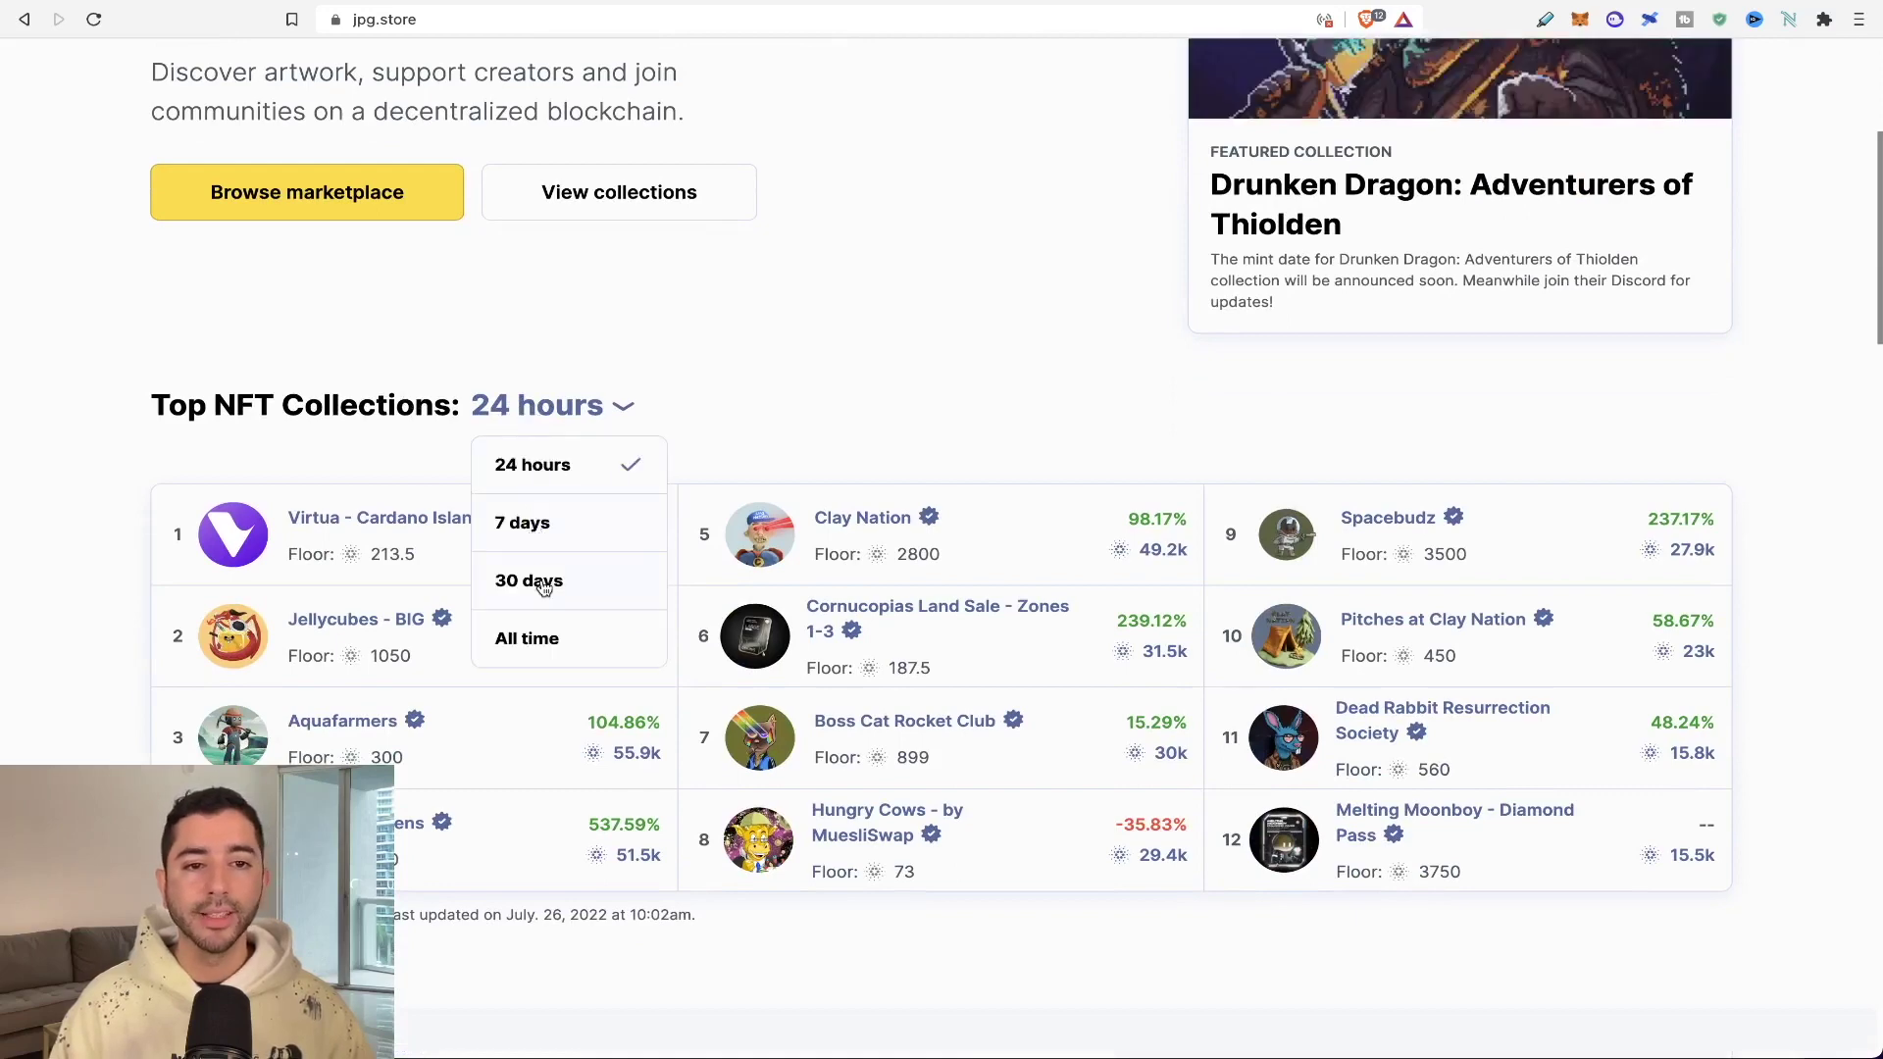
left_click(799, 372)
- Lower the Marketplace maximum price filter to 1706 ADA, then return to the home page
scroll(799, 371, "up", 3)
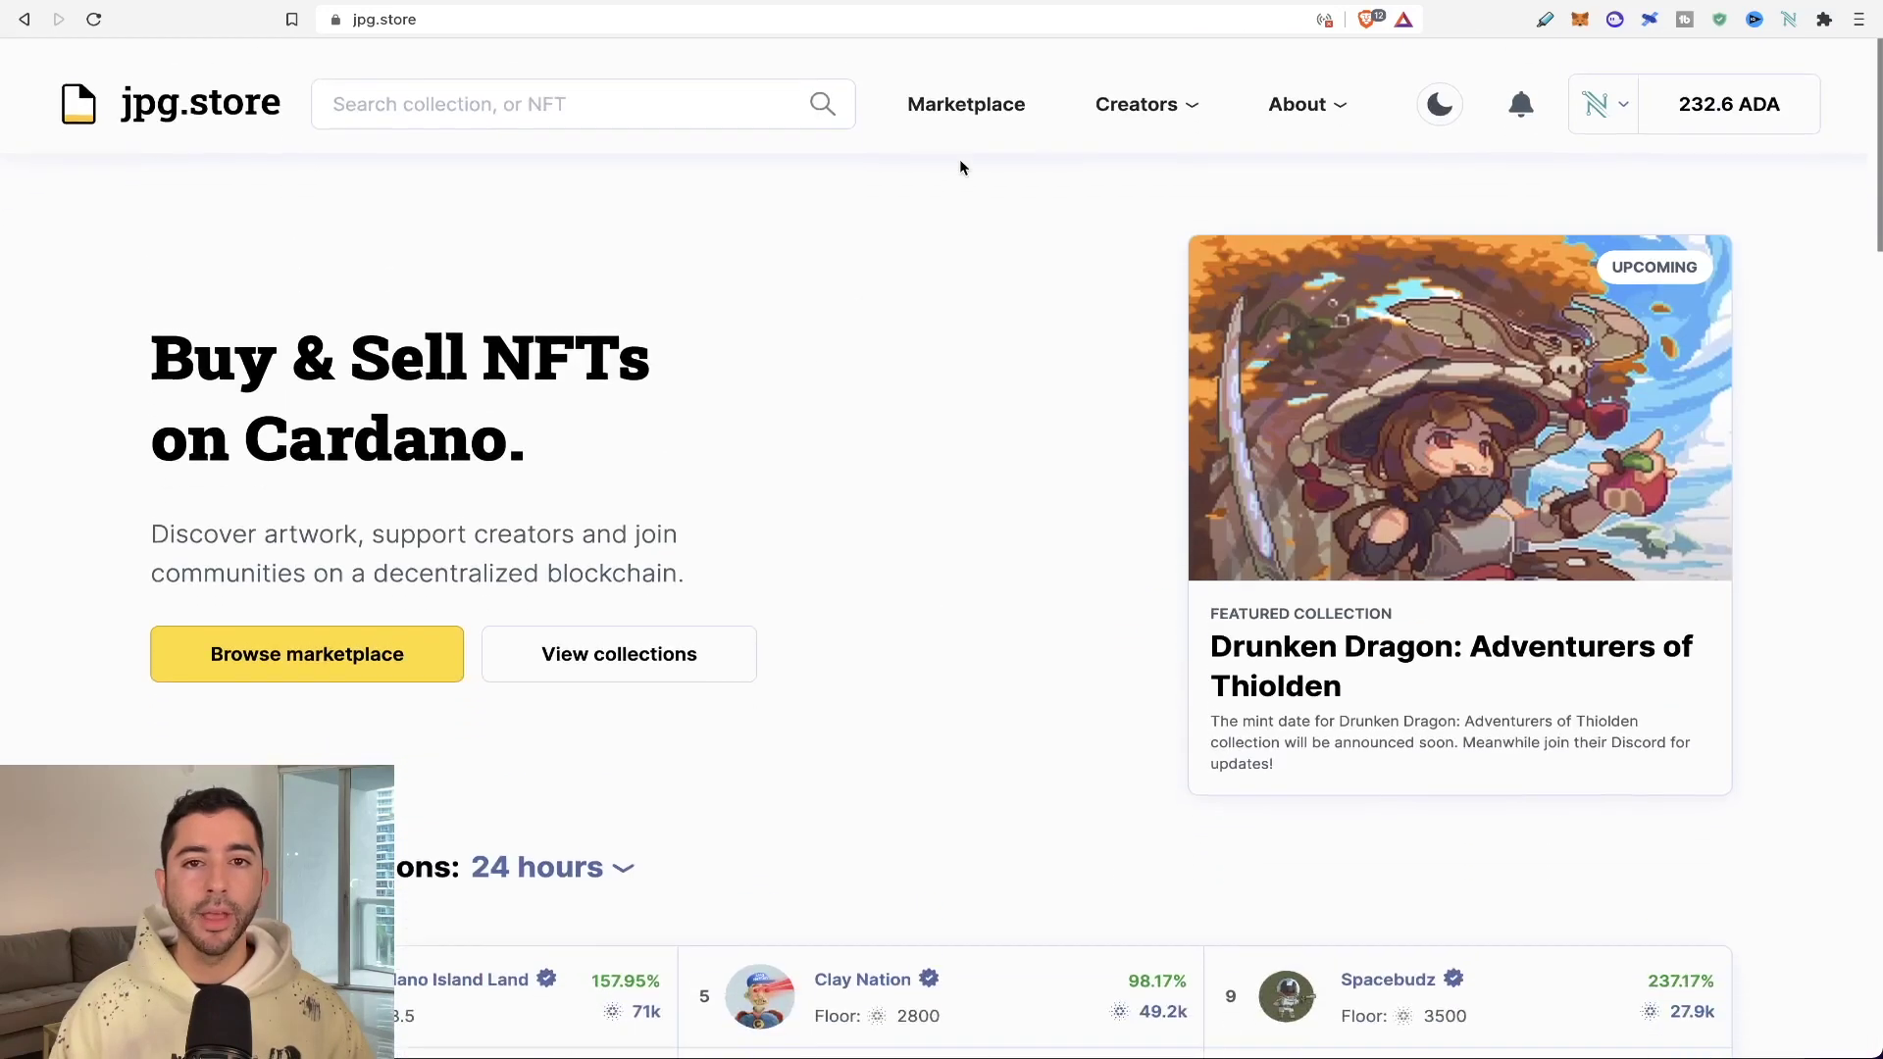
left_click(965, 86)
left_click(415, 406)
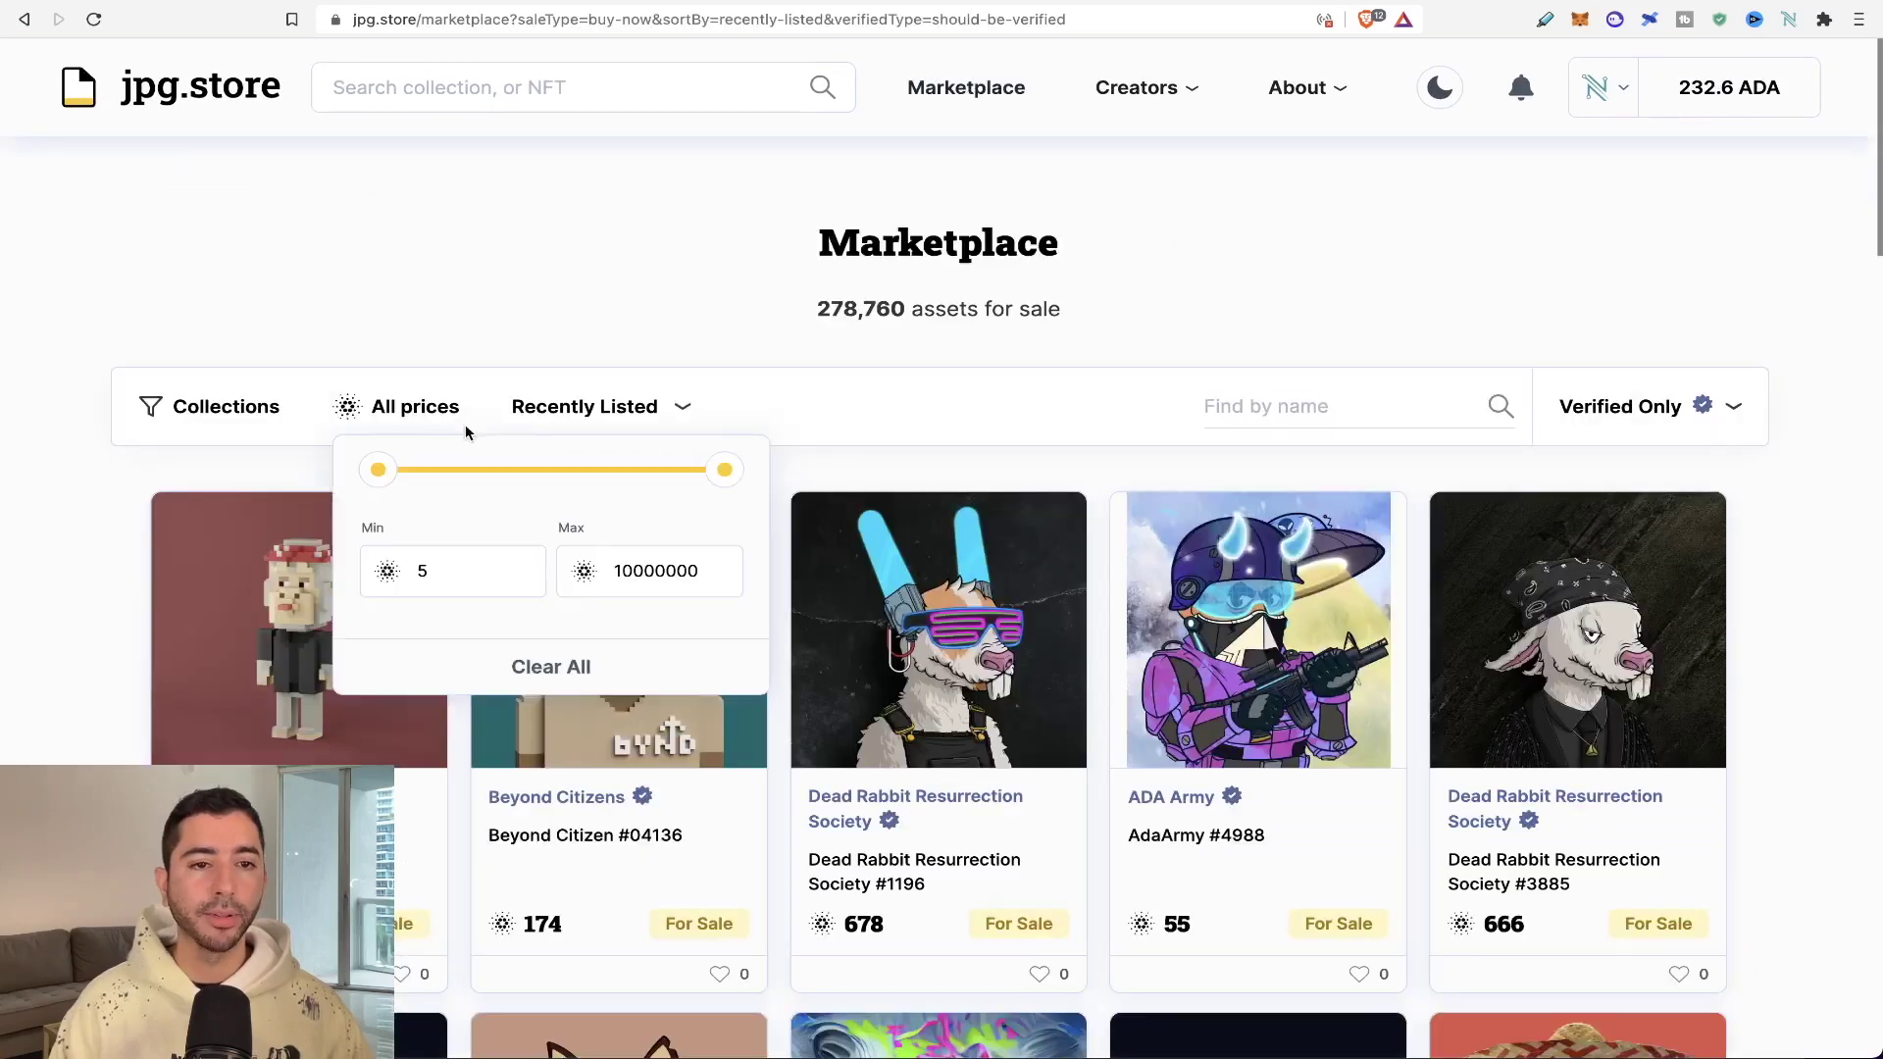
left_click_drag(726, 474, 514, 481)
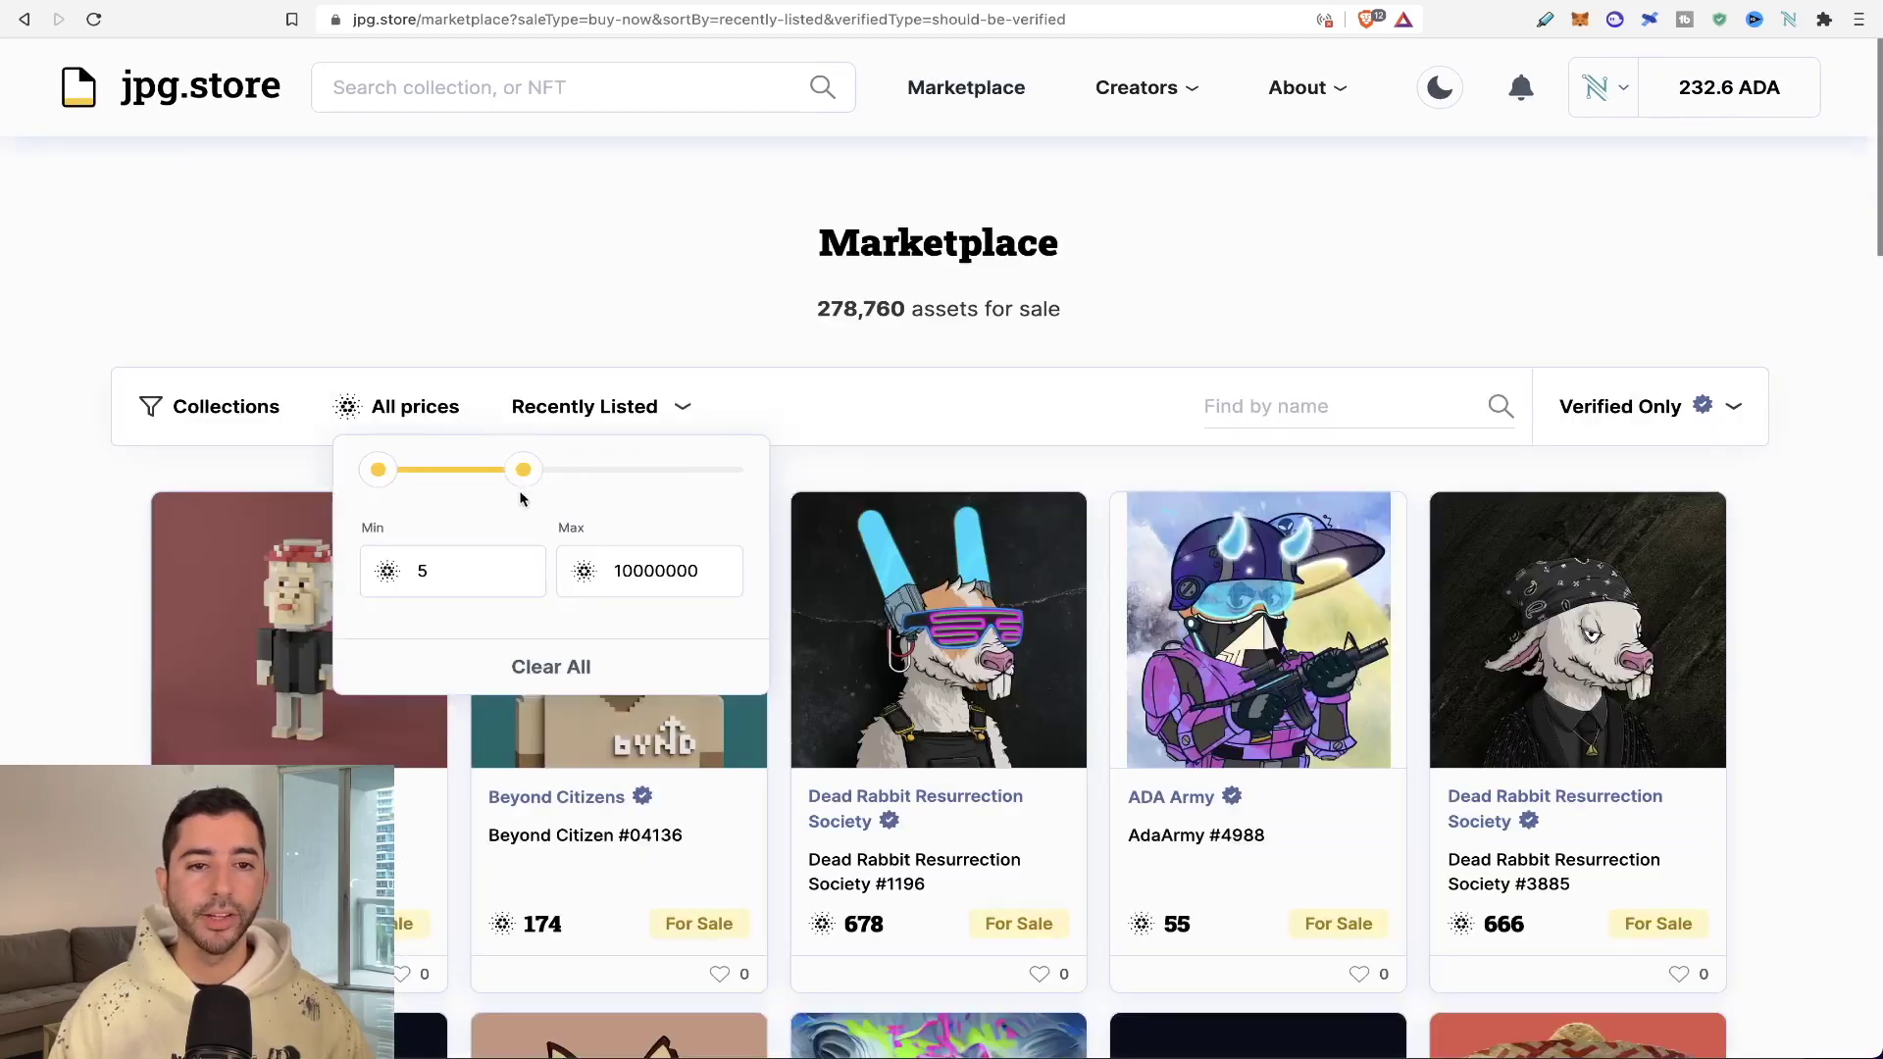
left_click(566, 345)
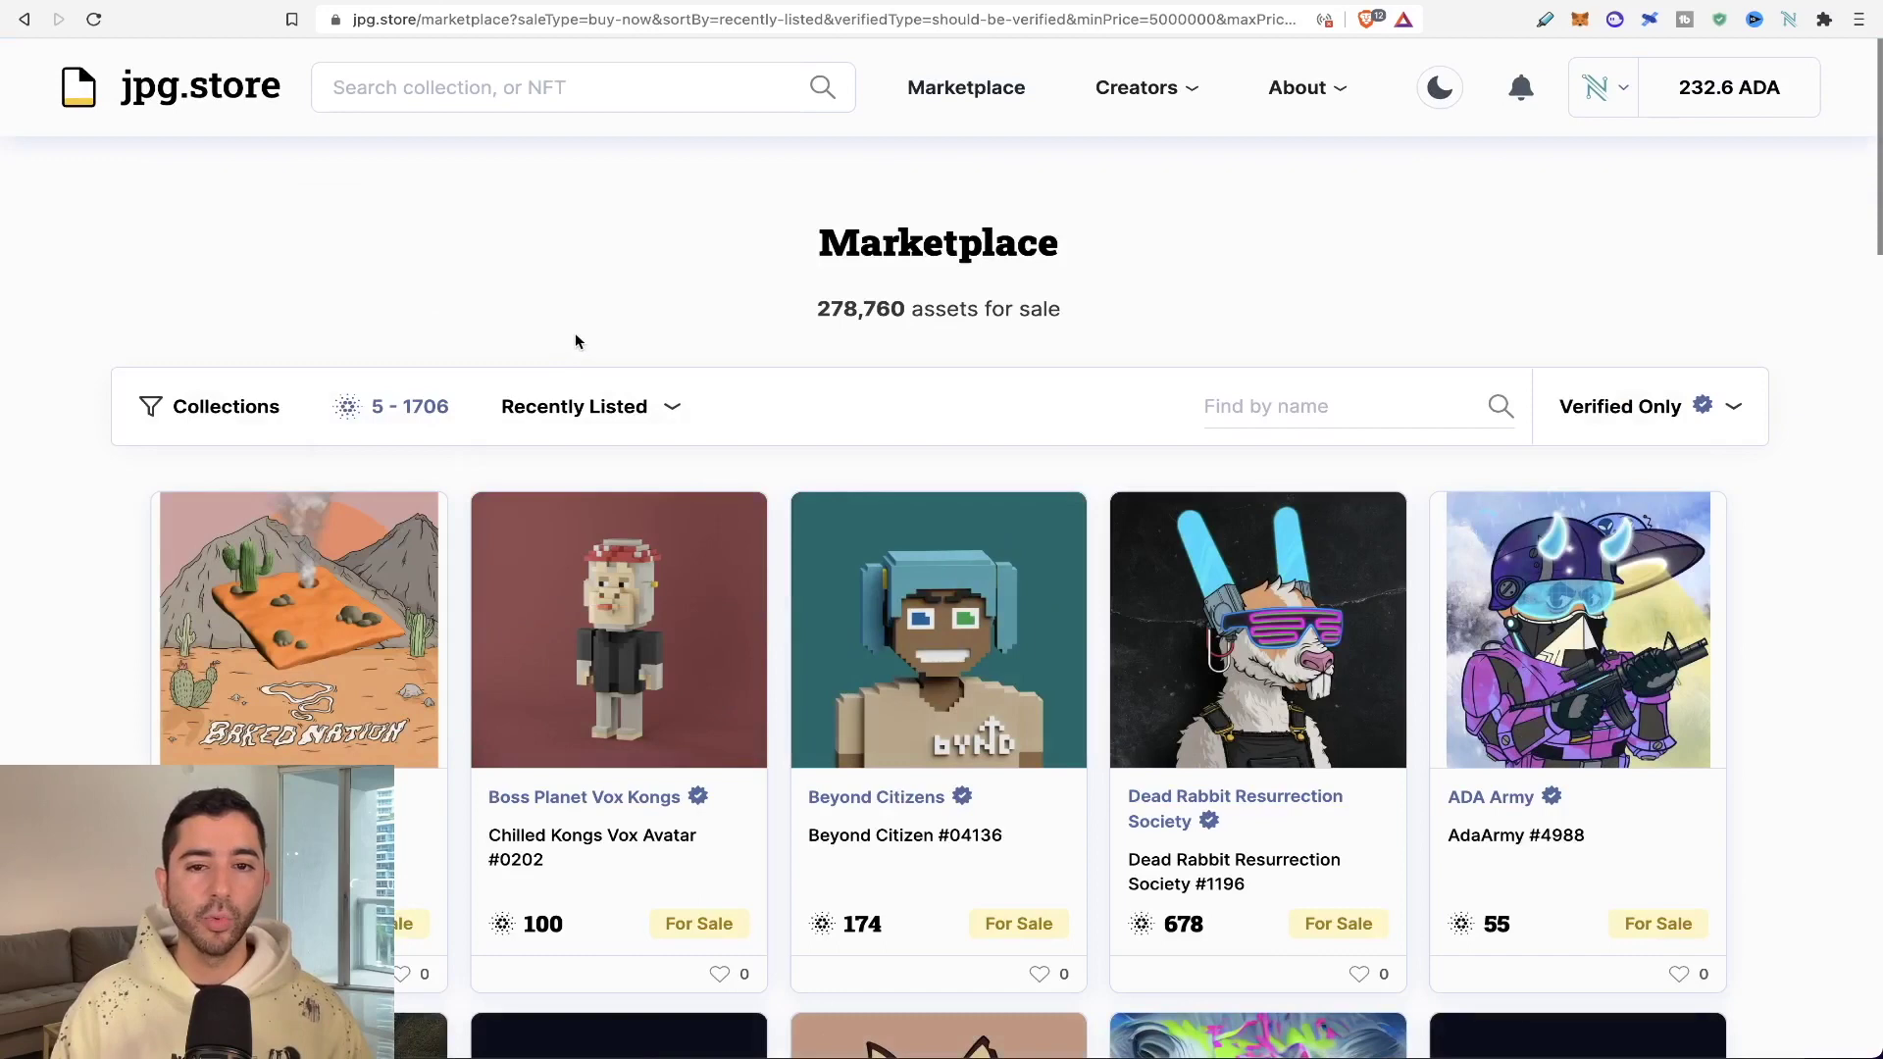
left_click(169, 95)
- Rank Top NFT Collections over 30 days and open Hungry Cows - by MuesliSwap
scroll(513, 357, "down", 5)
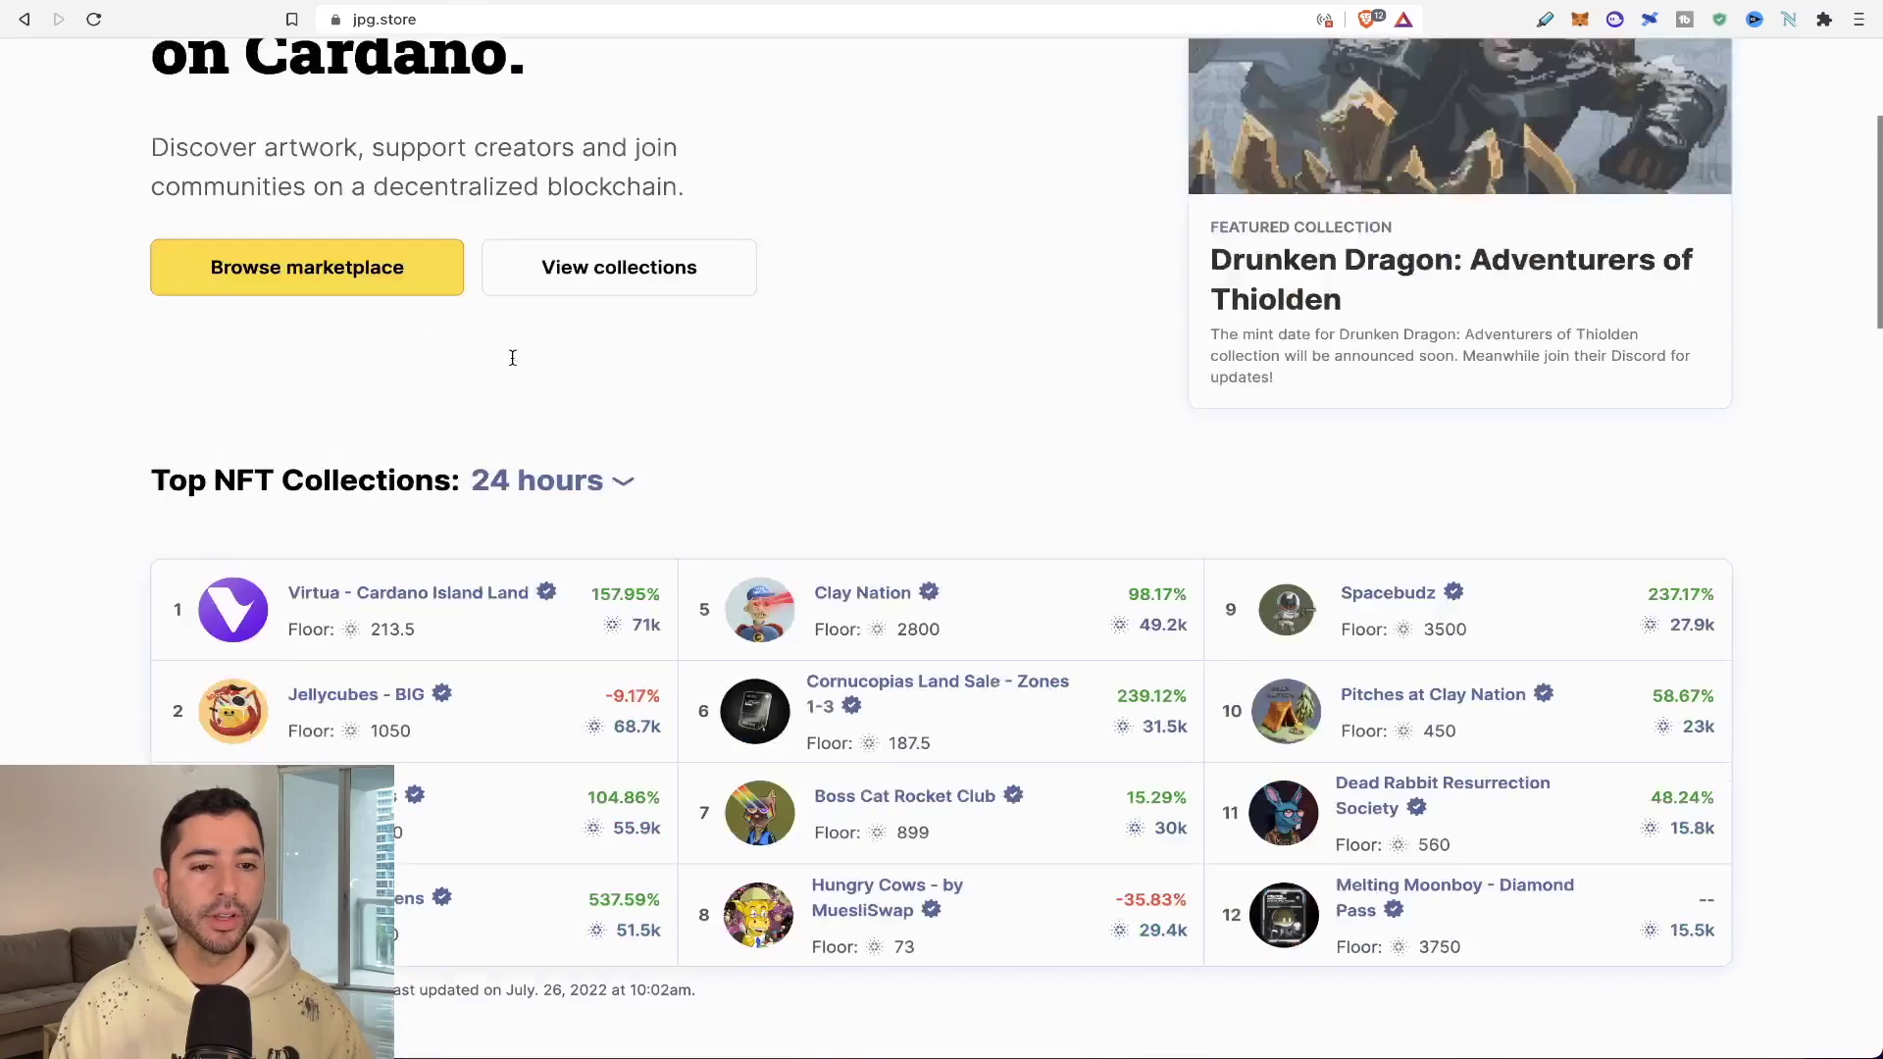
left_click(541, 294)
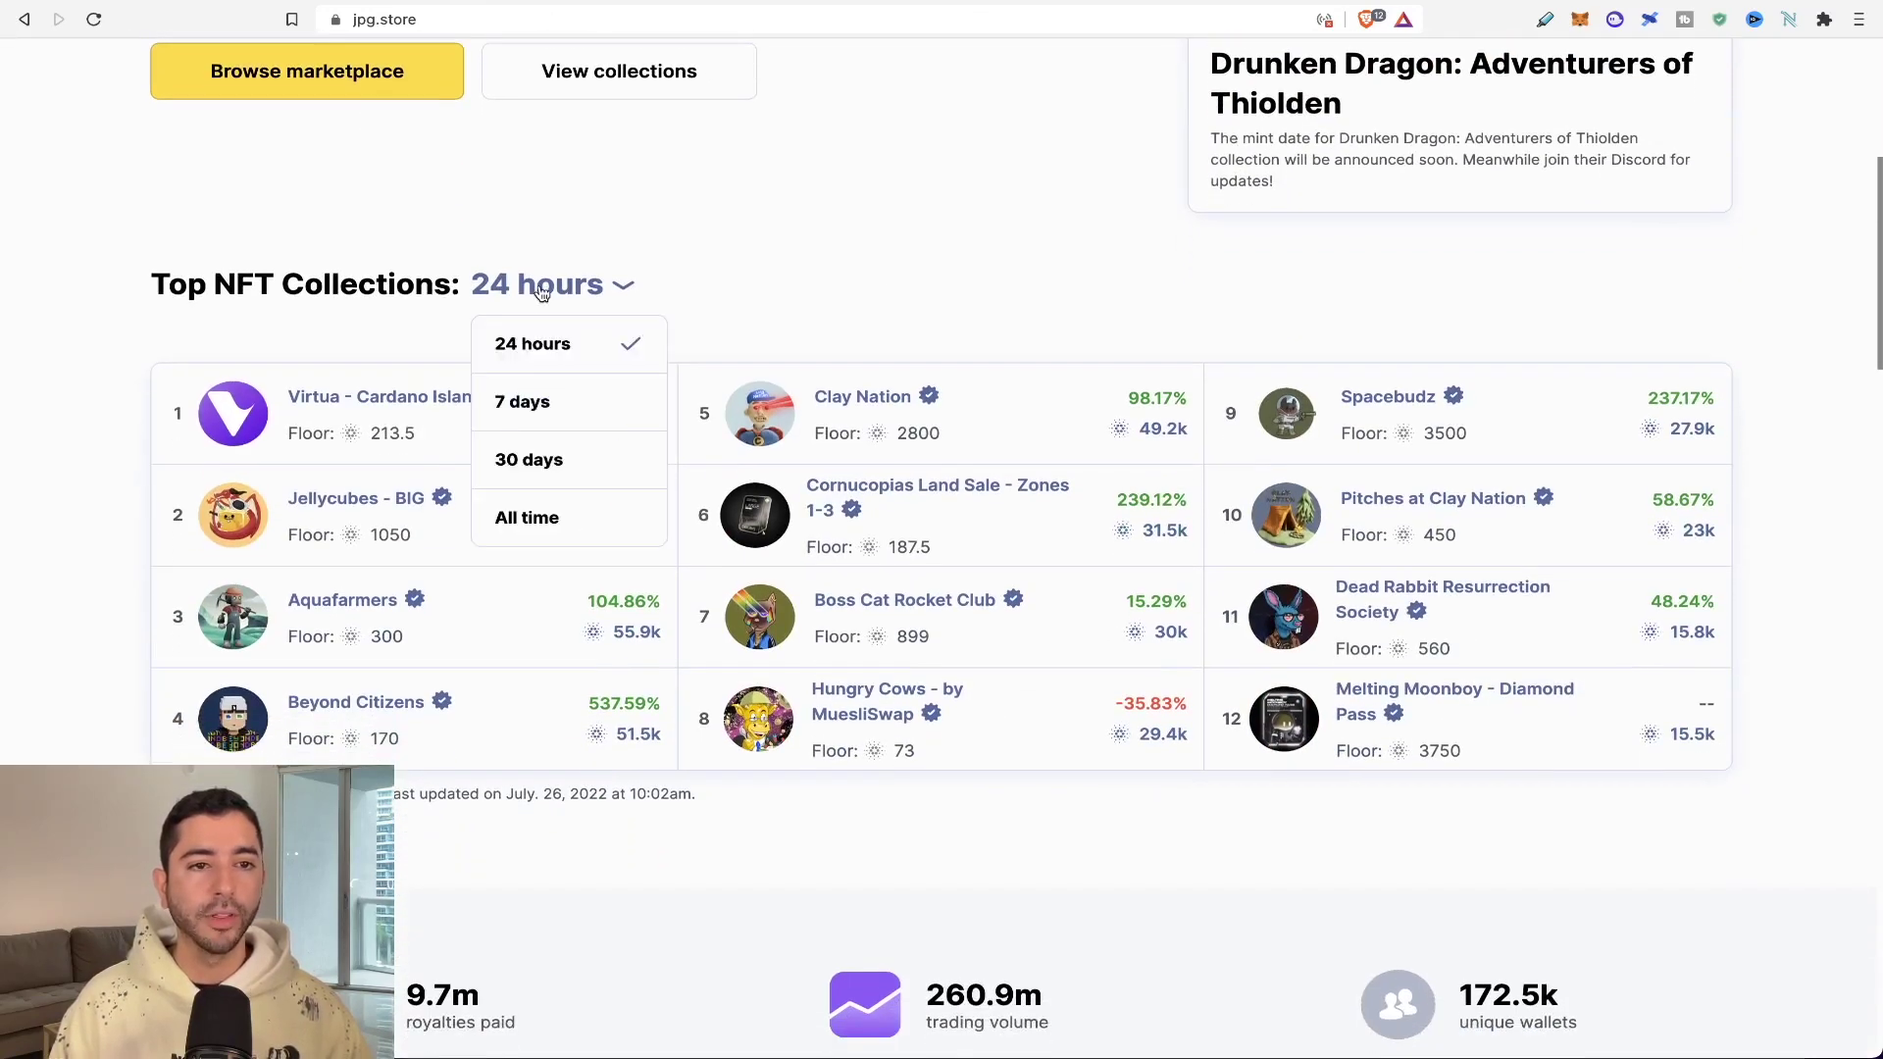
left_click(536, 459)
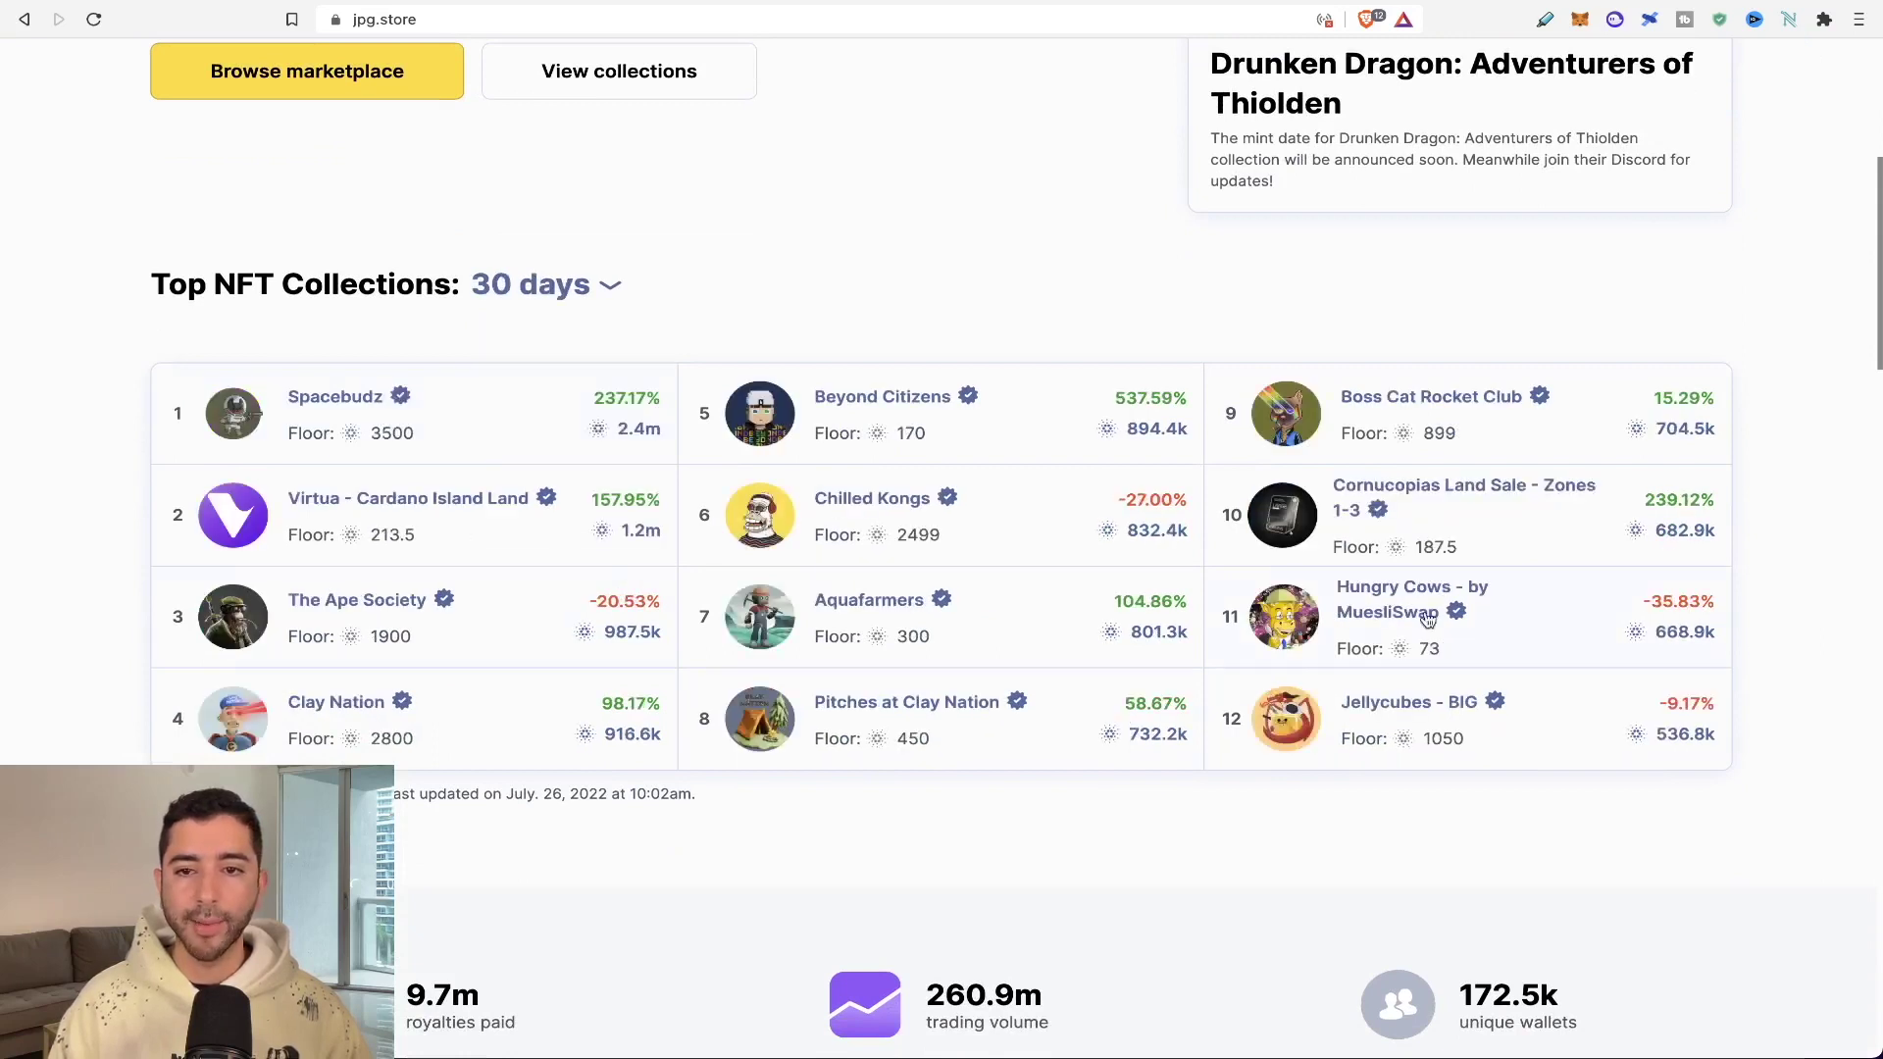
left_click(1386, 612)
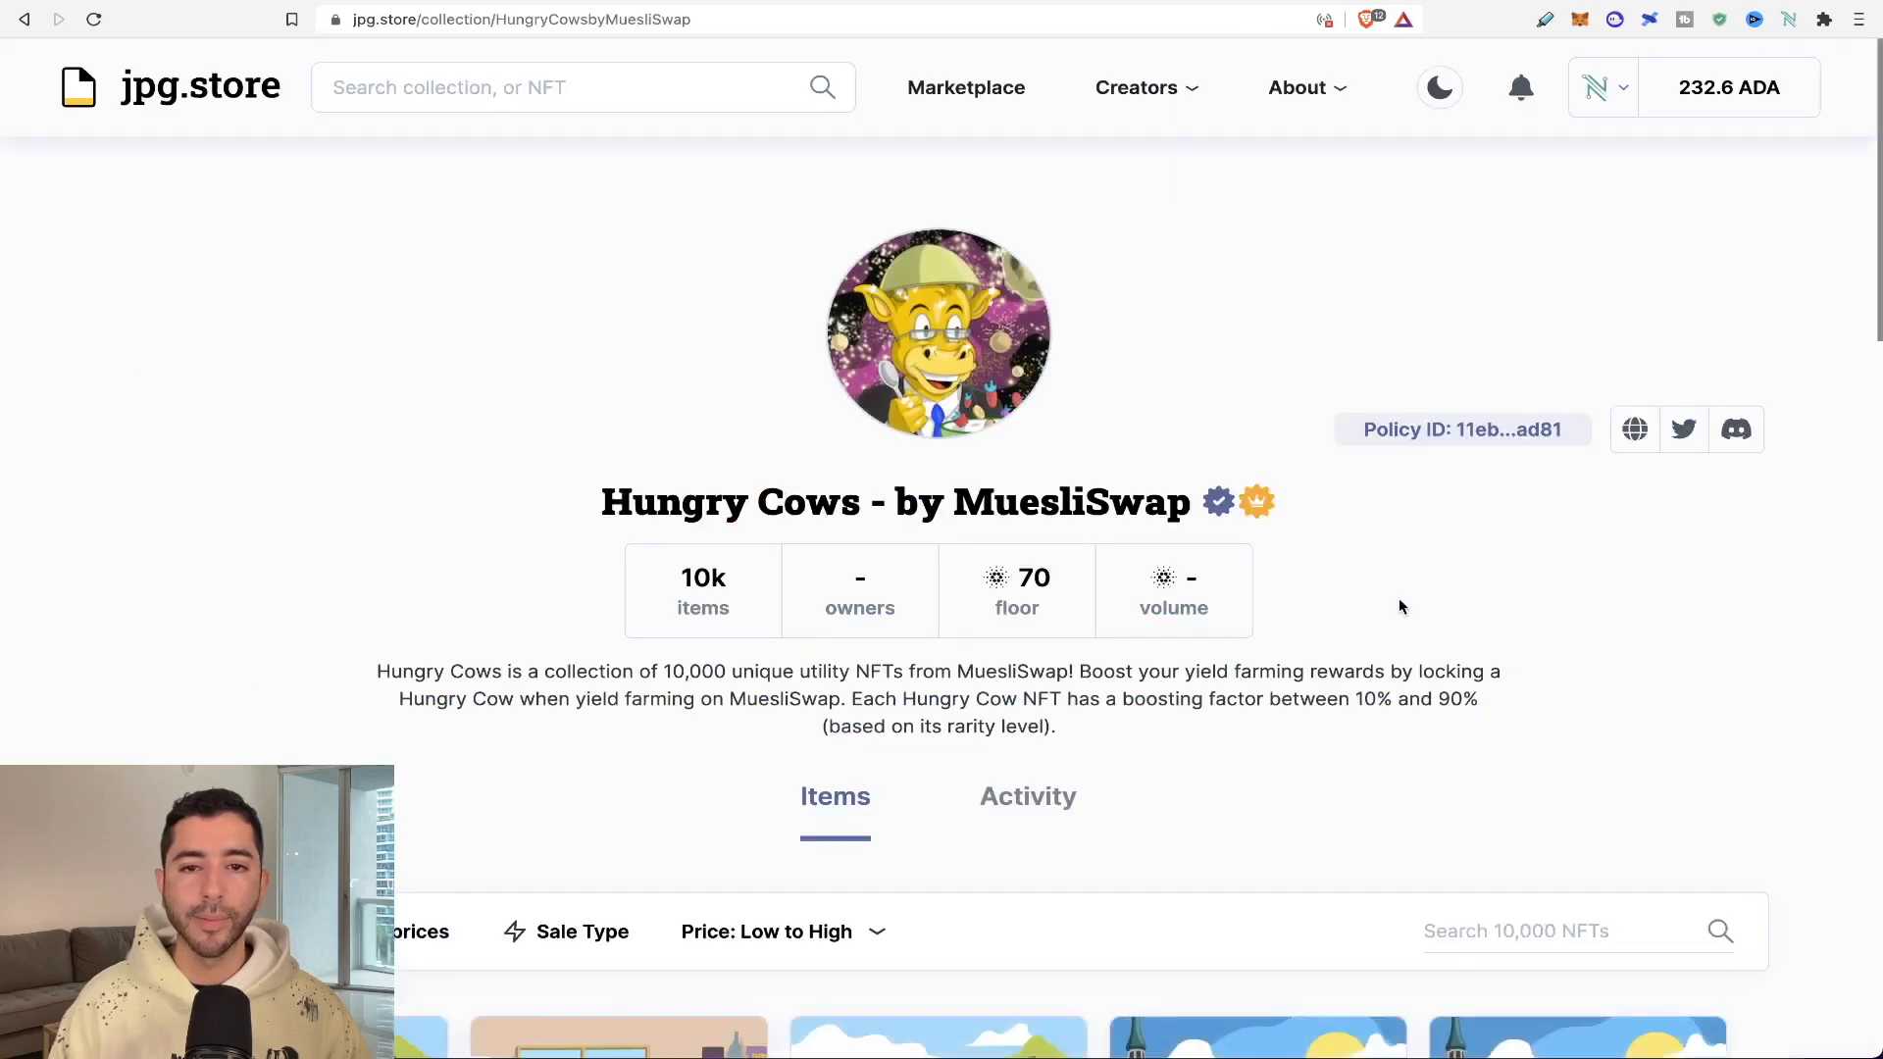
scroll(1088, 520, "down", 5)
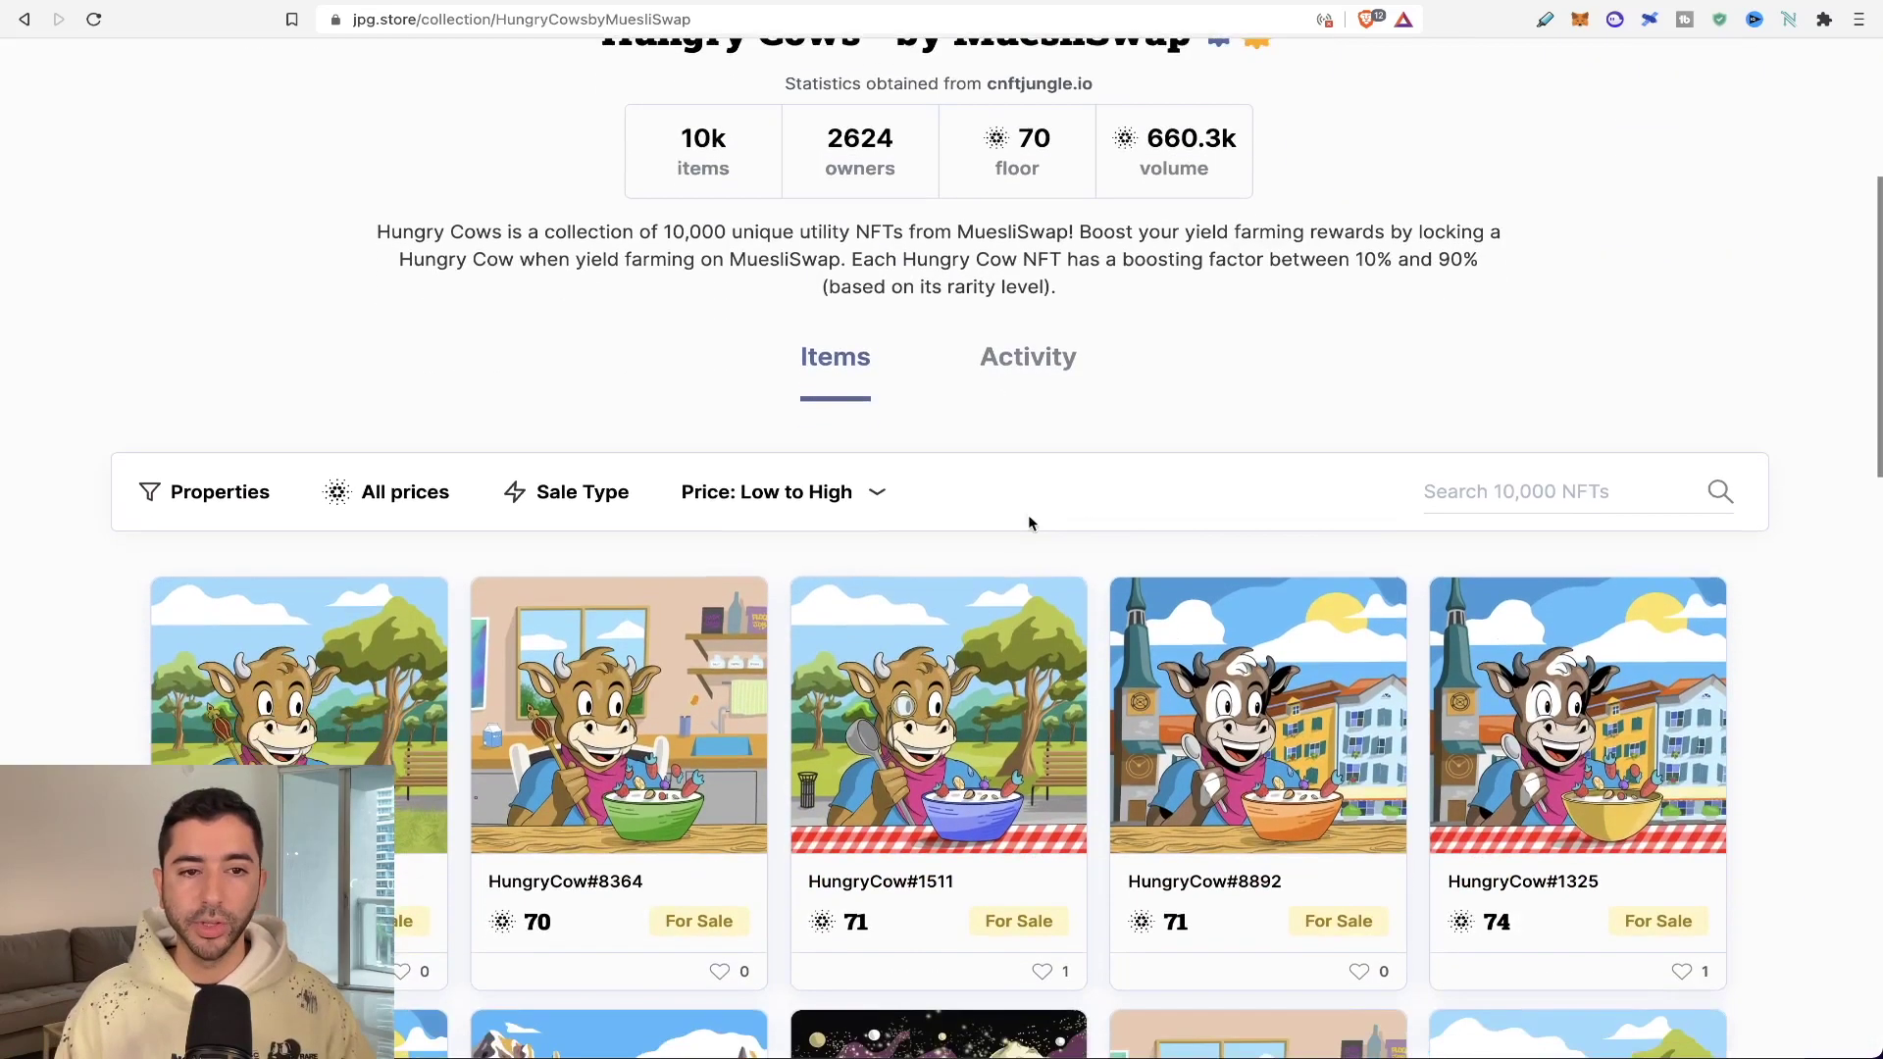
mouse_move(484, 503)
mouse_move(759, 490)
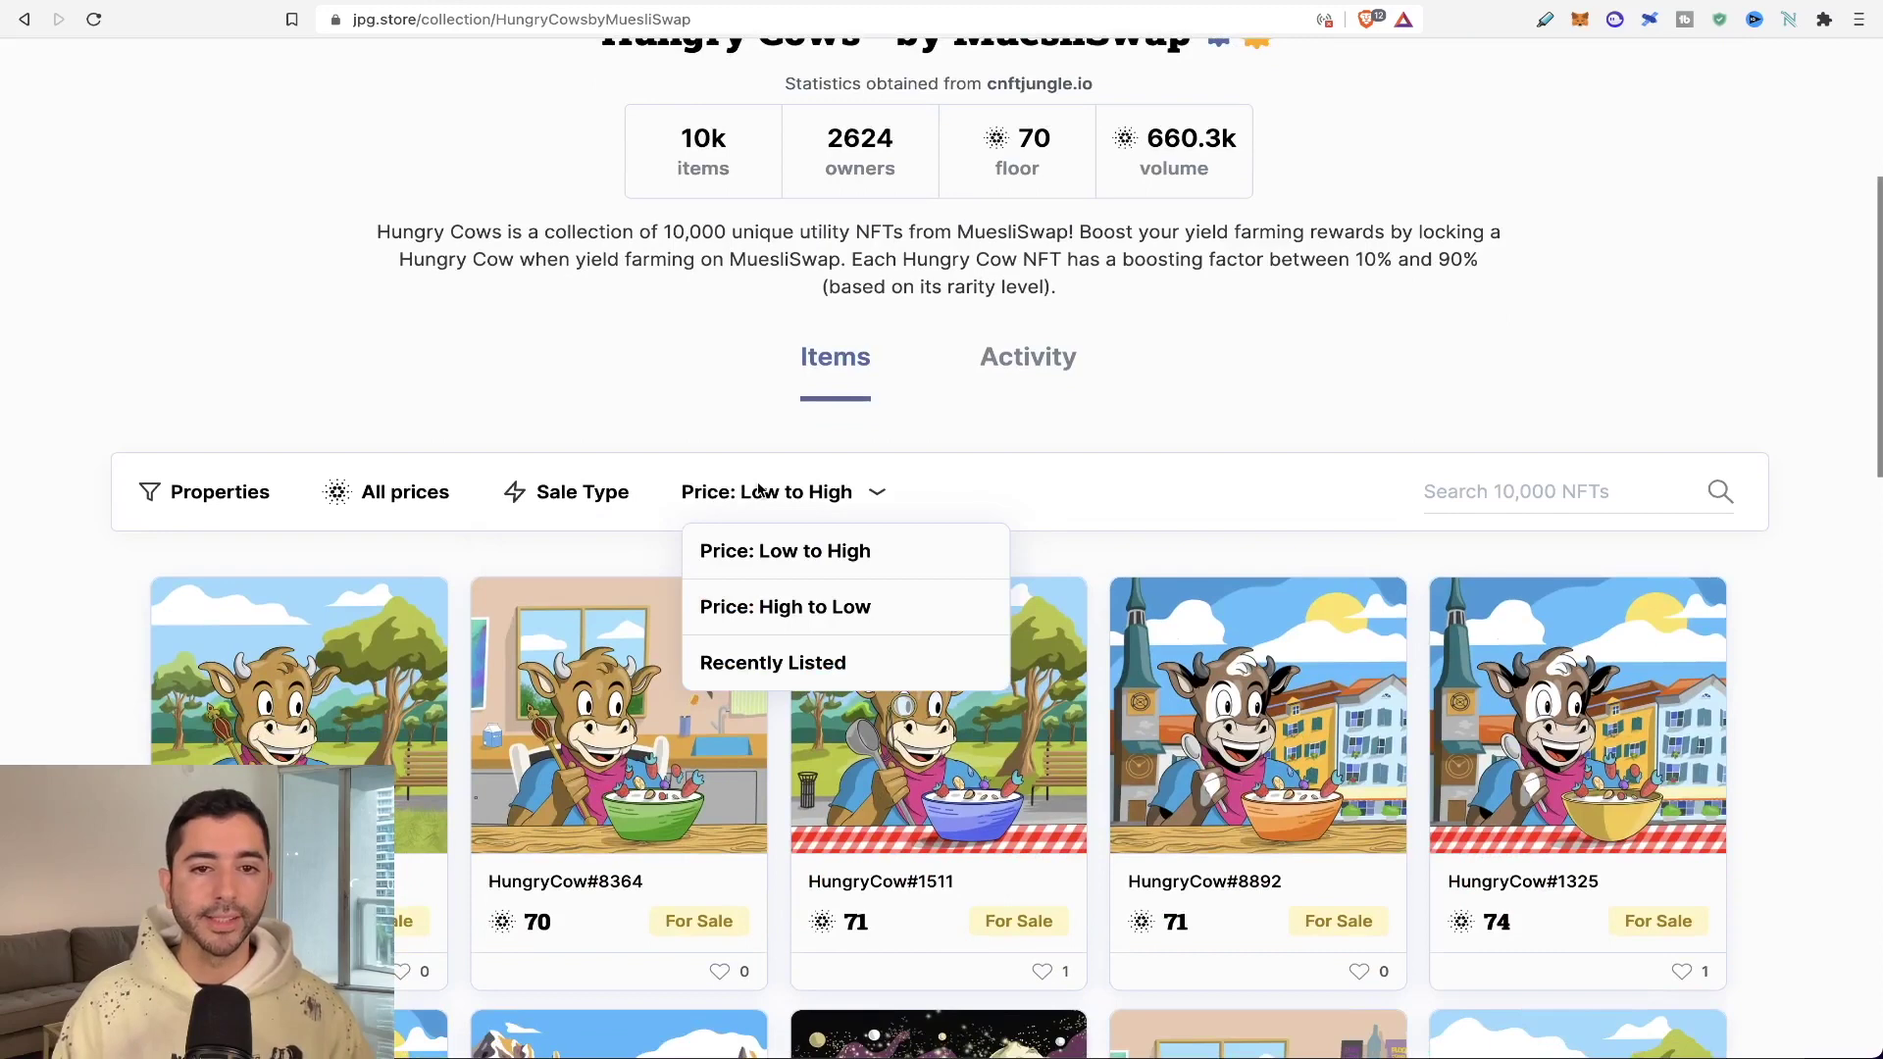
left_click(1015, 370)
scroll(1102, 391, "down", 3)
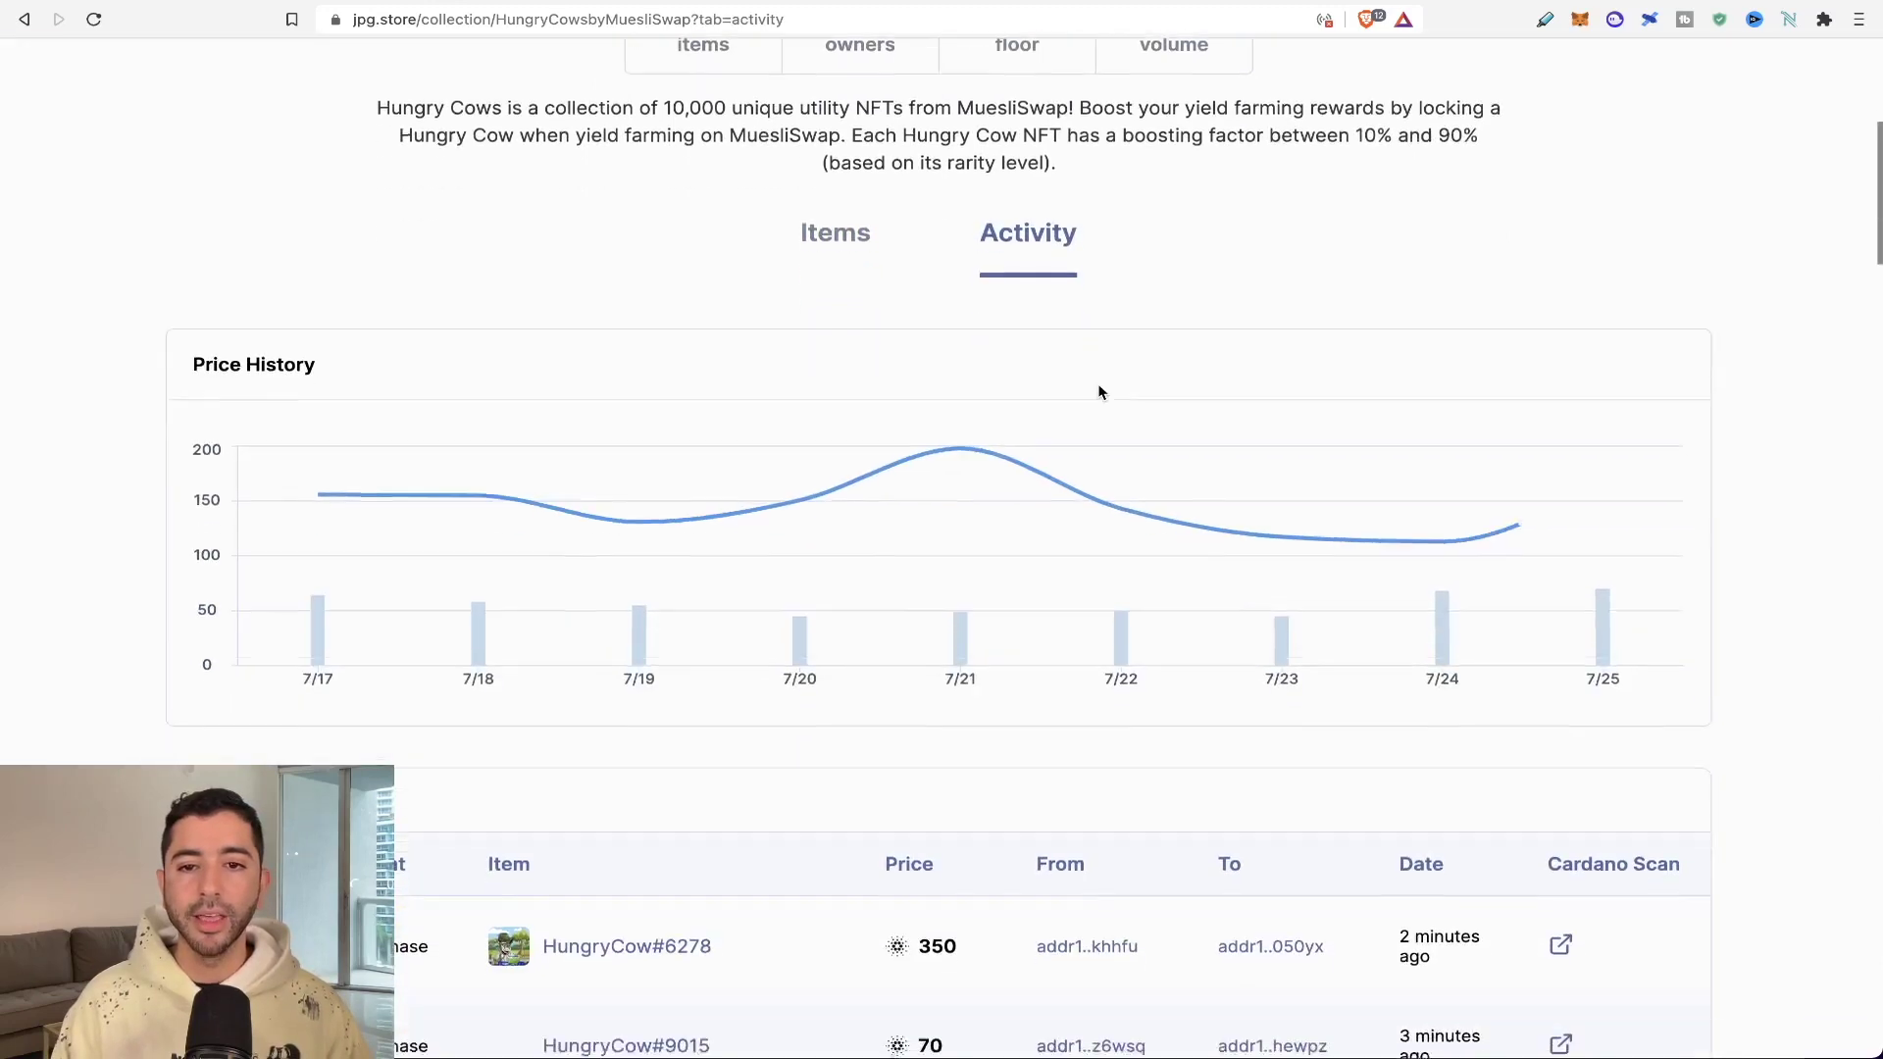
scroll(1099, 392, "down", 1)
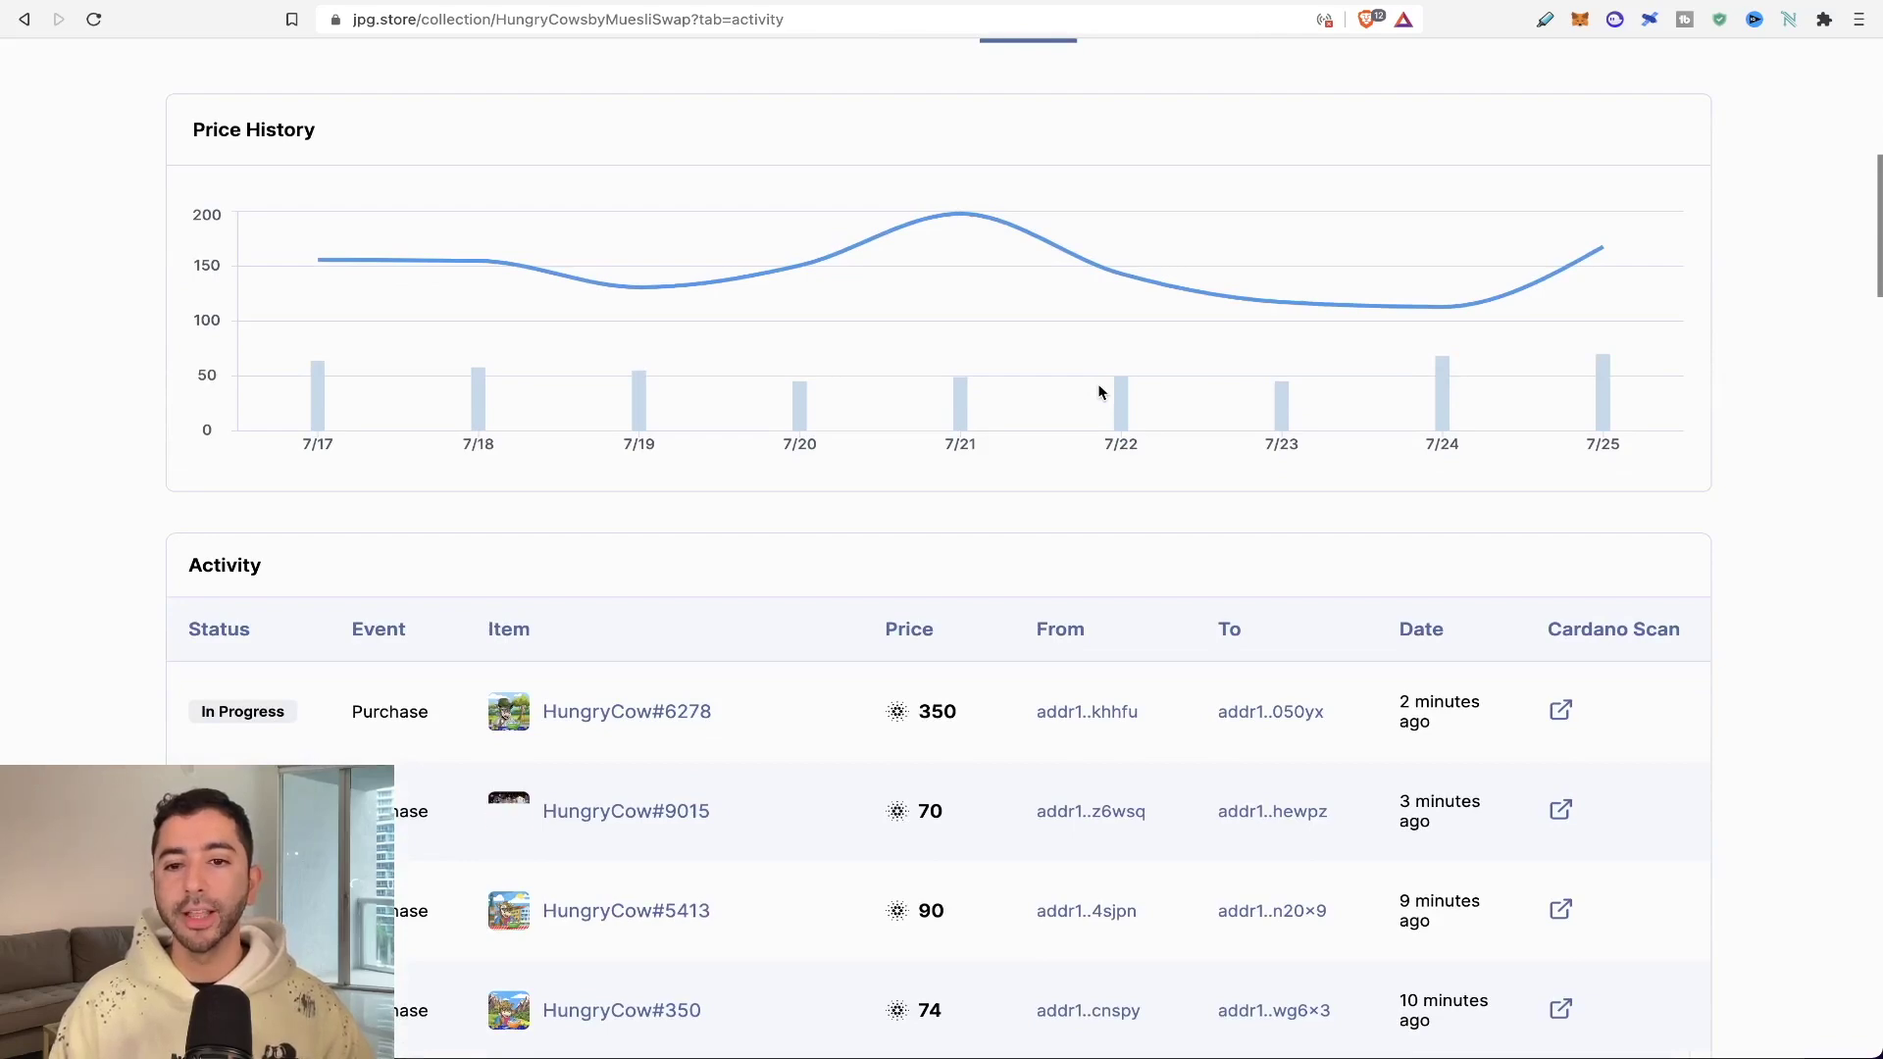
scroll(1100, 392, "down", 1)
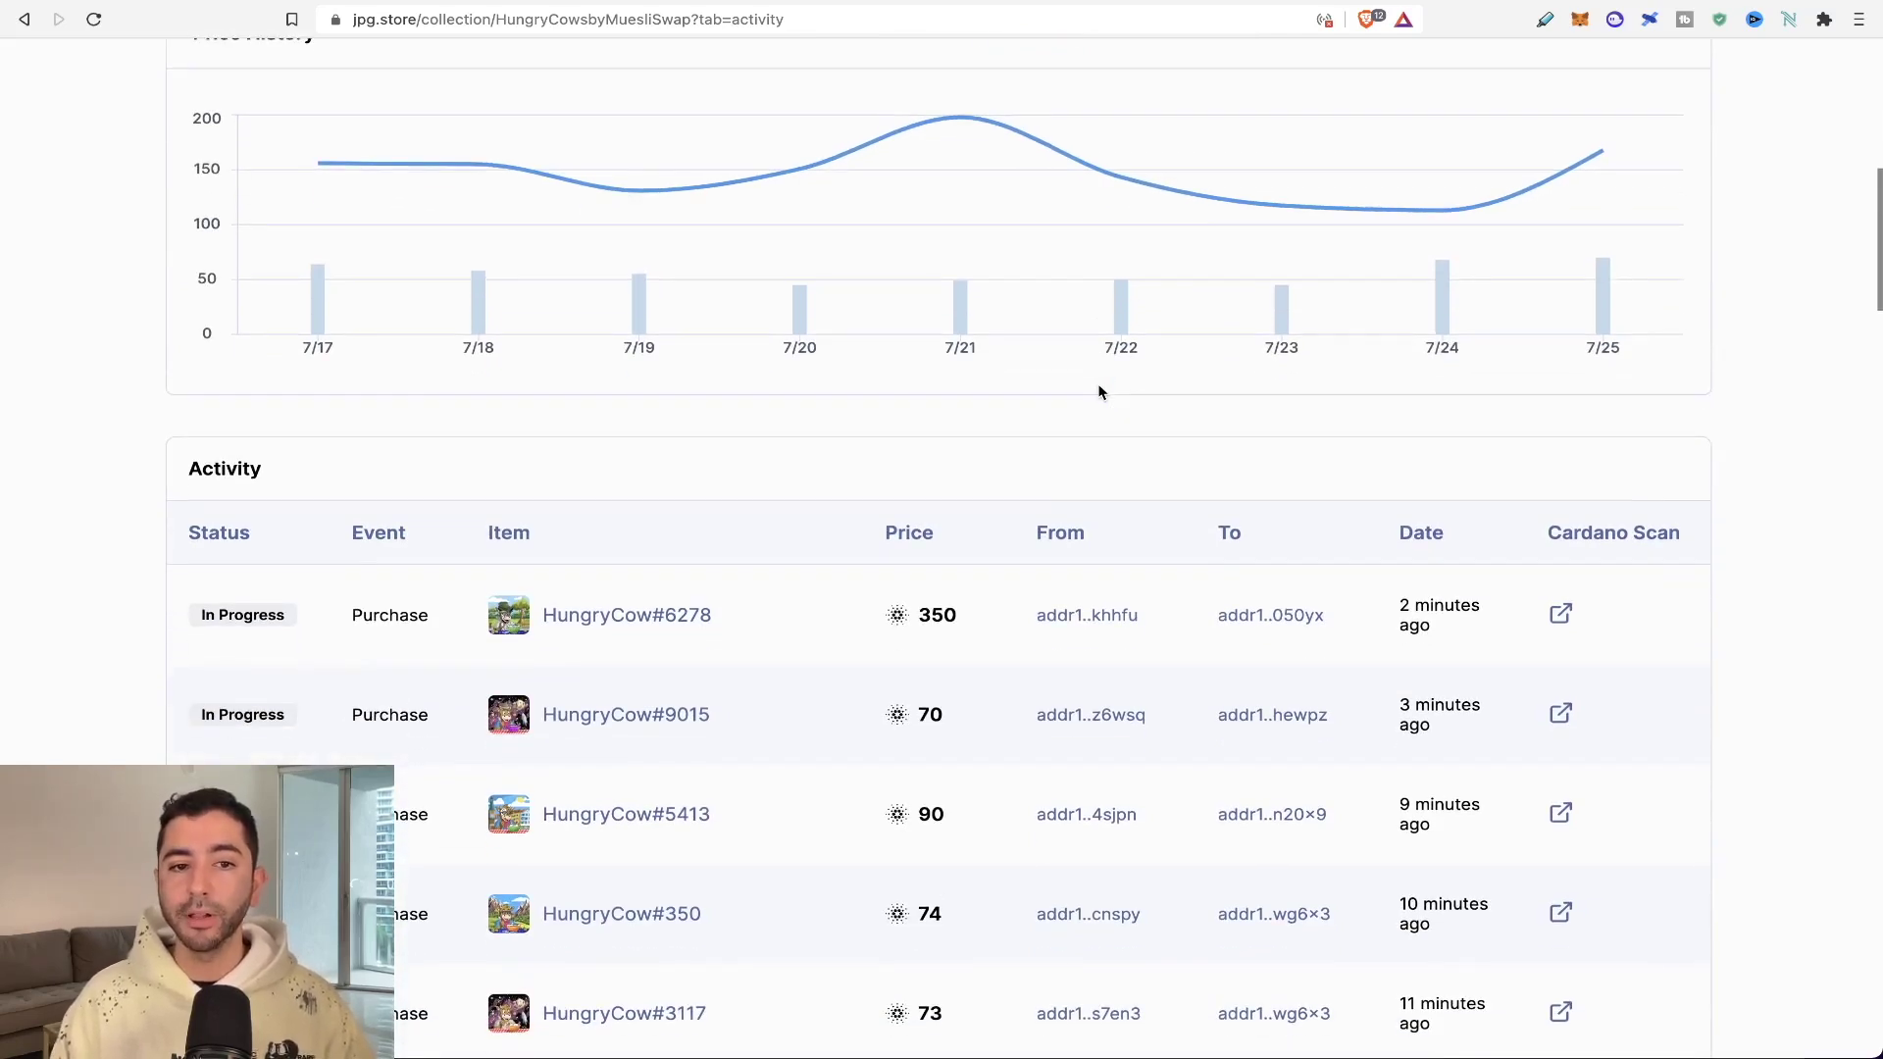
scroll(1097, 391, "down", 2)
scroll(1096, 391, "up", 10)
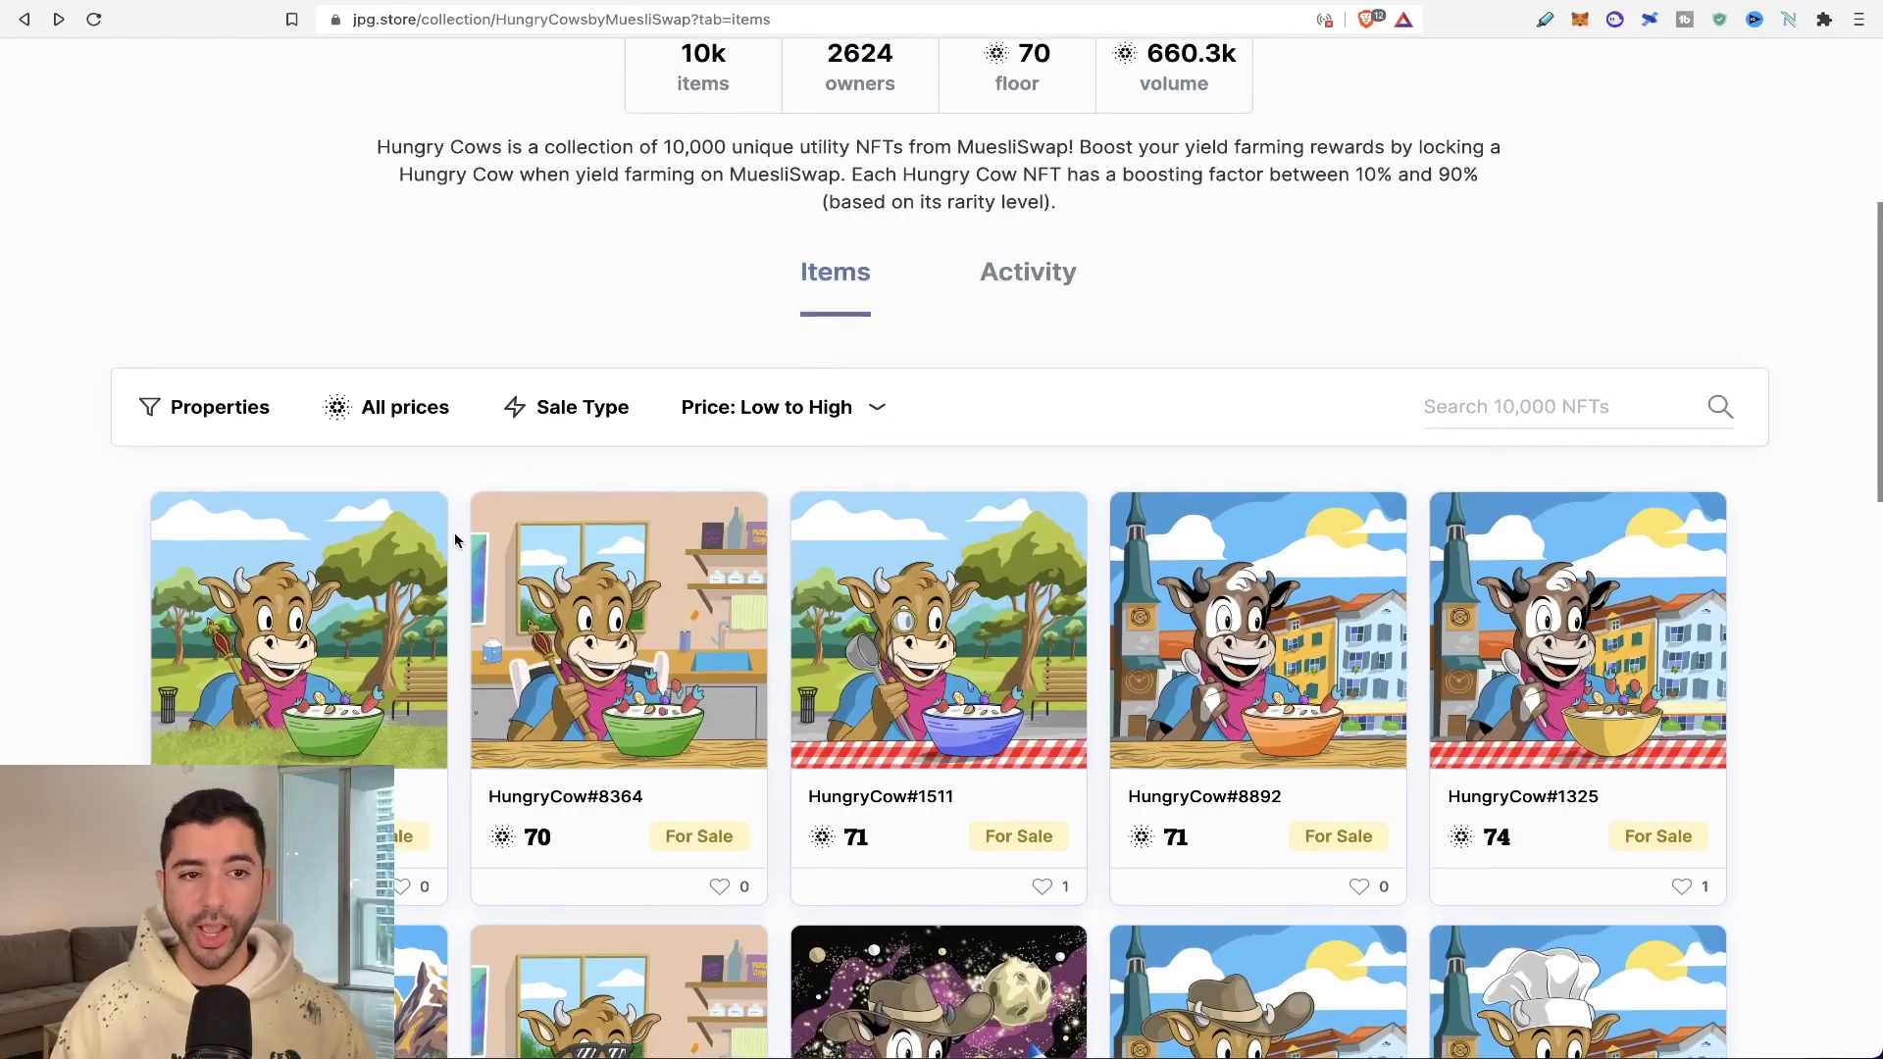
- Open the 74 ADA HungryCow#7069 listing and bring up its Make an Offer form
scroll(454, 538, "down", 9)
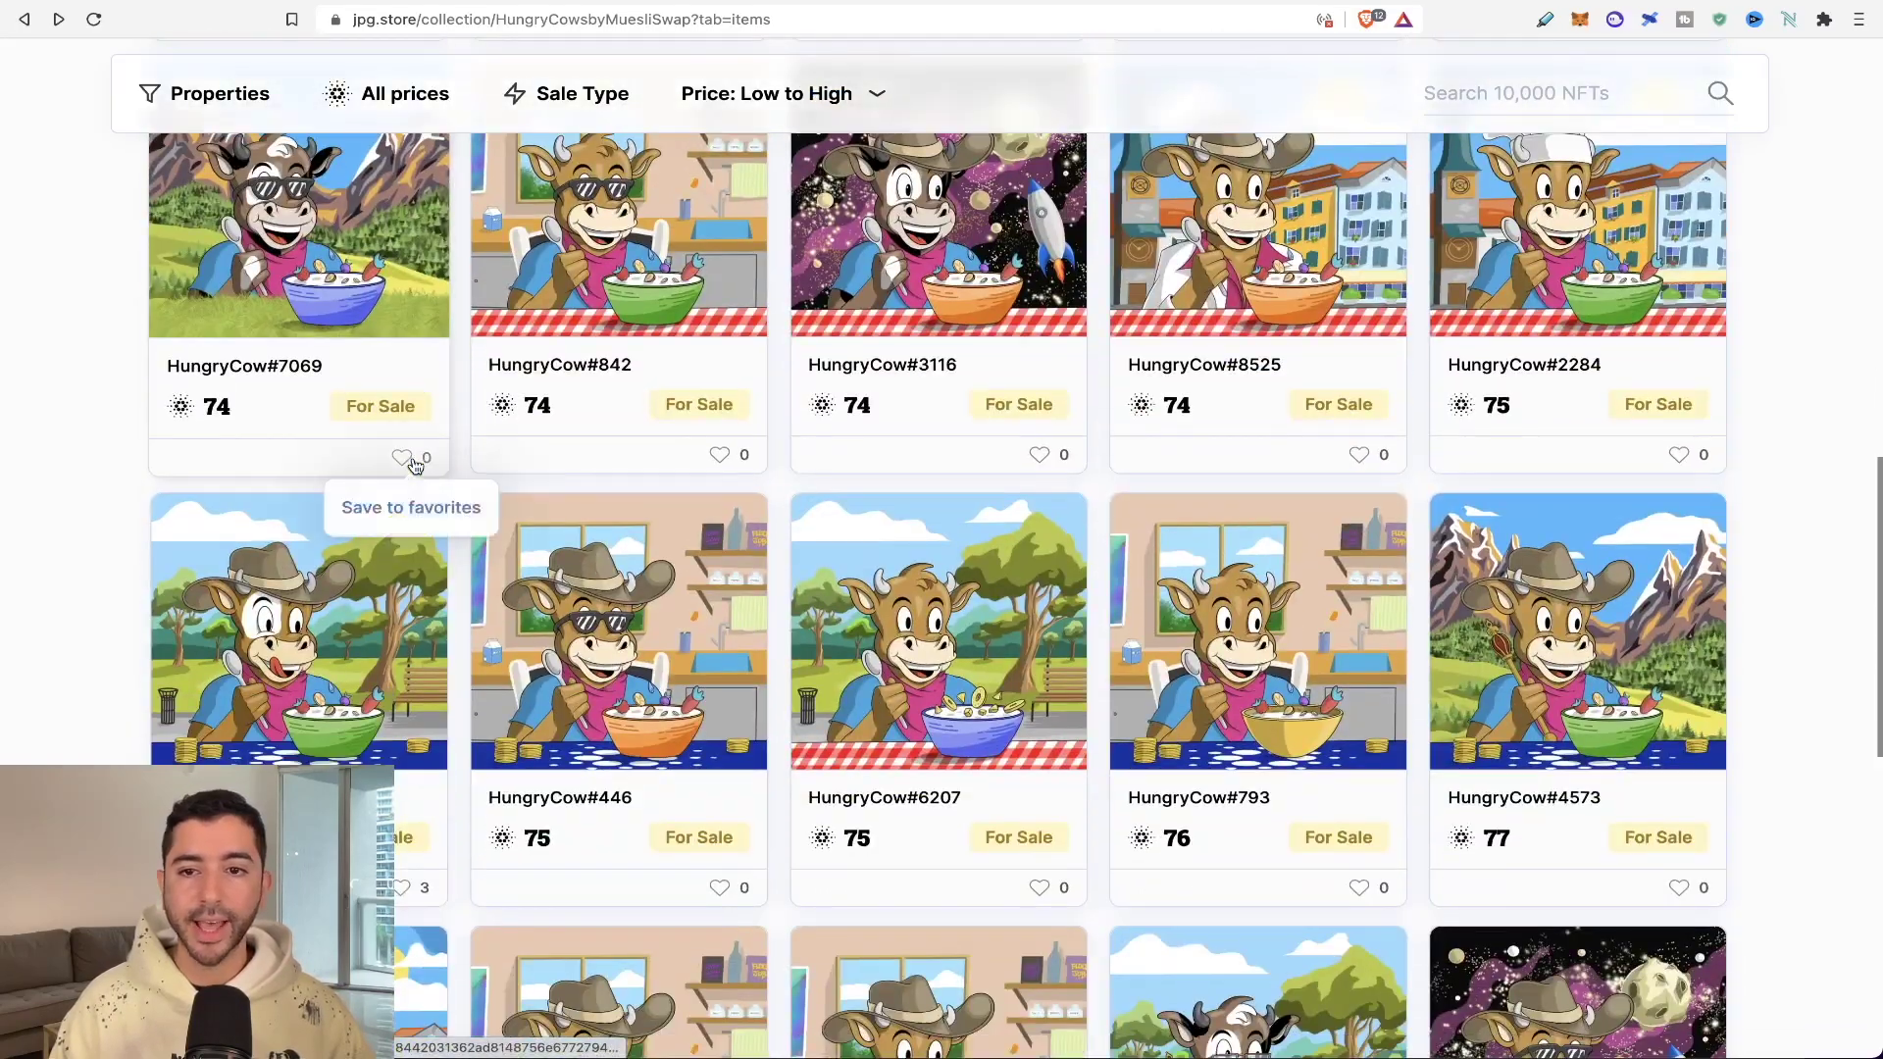
scroll(393, 461, "up", 1)
left_click(280, 322)
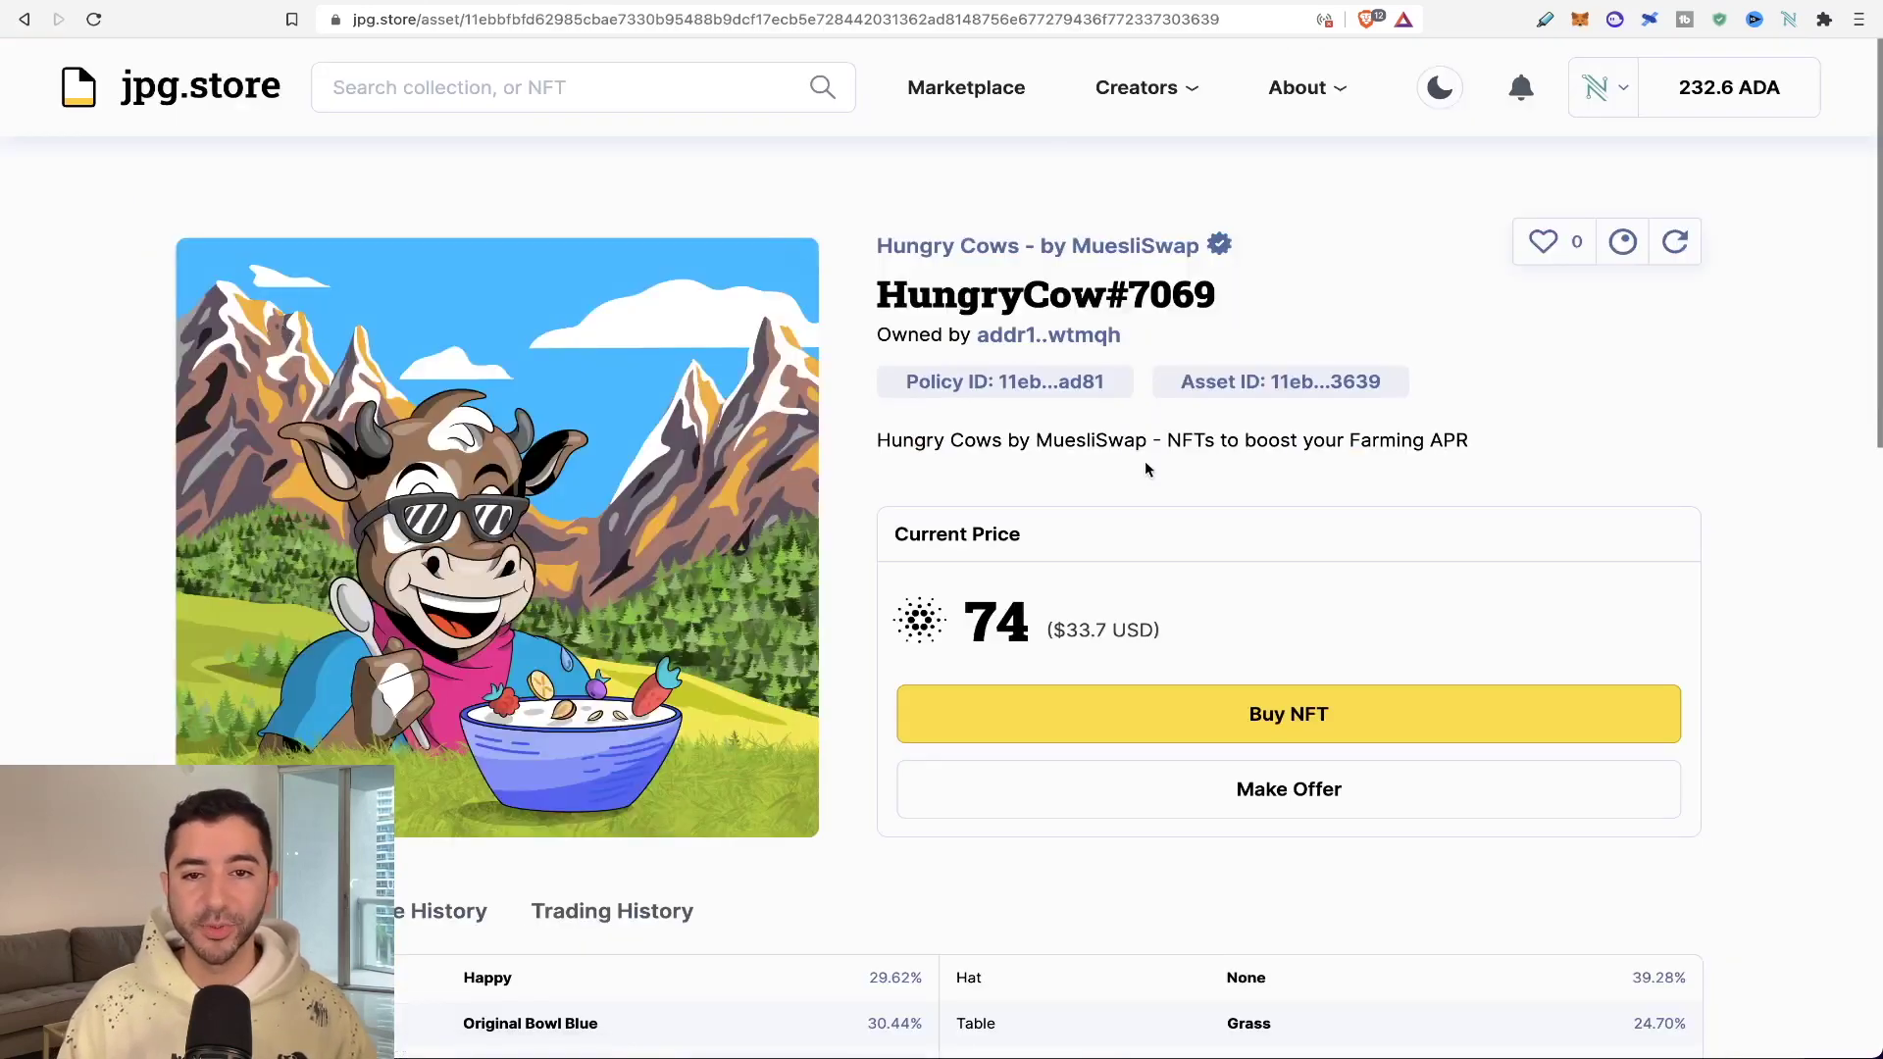
scroll(1145, 469, "down", 5)
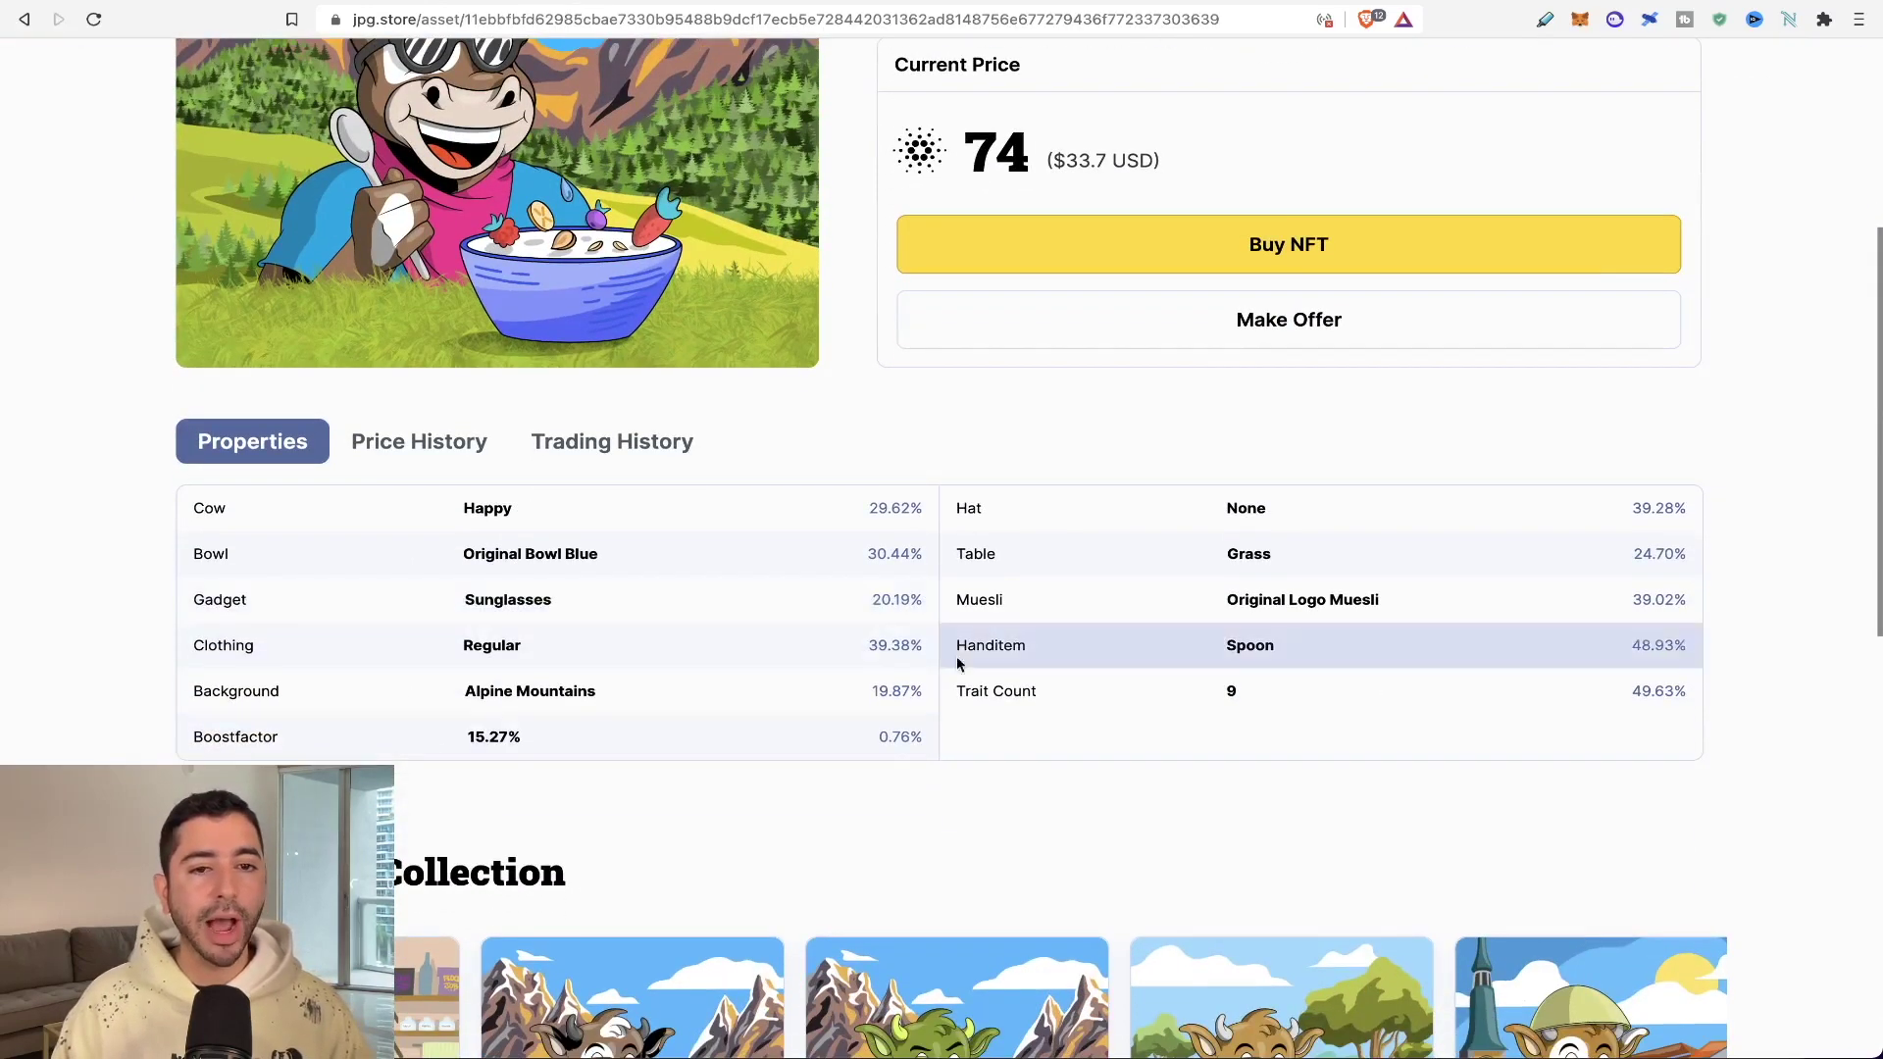
scroll(1219, 643, "up", 4)
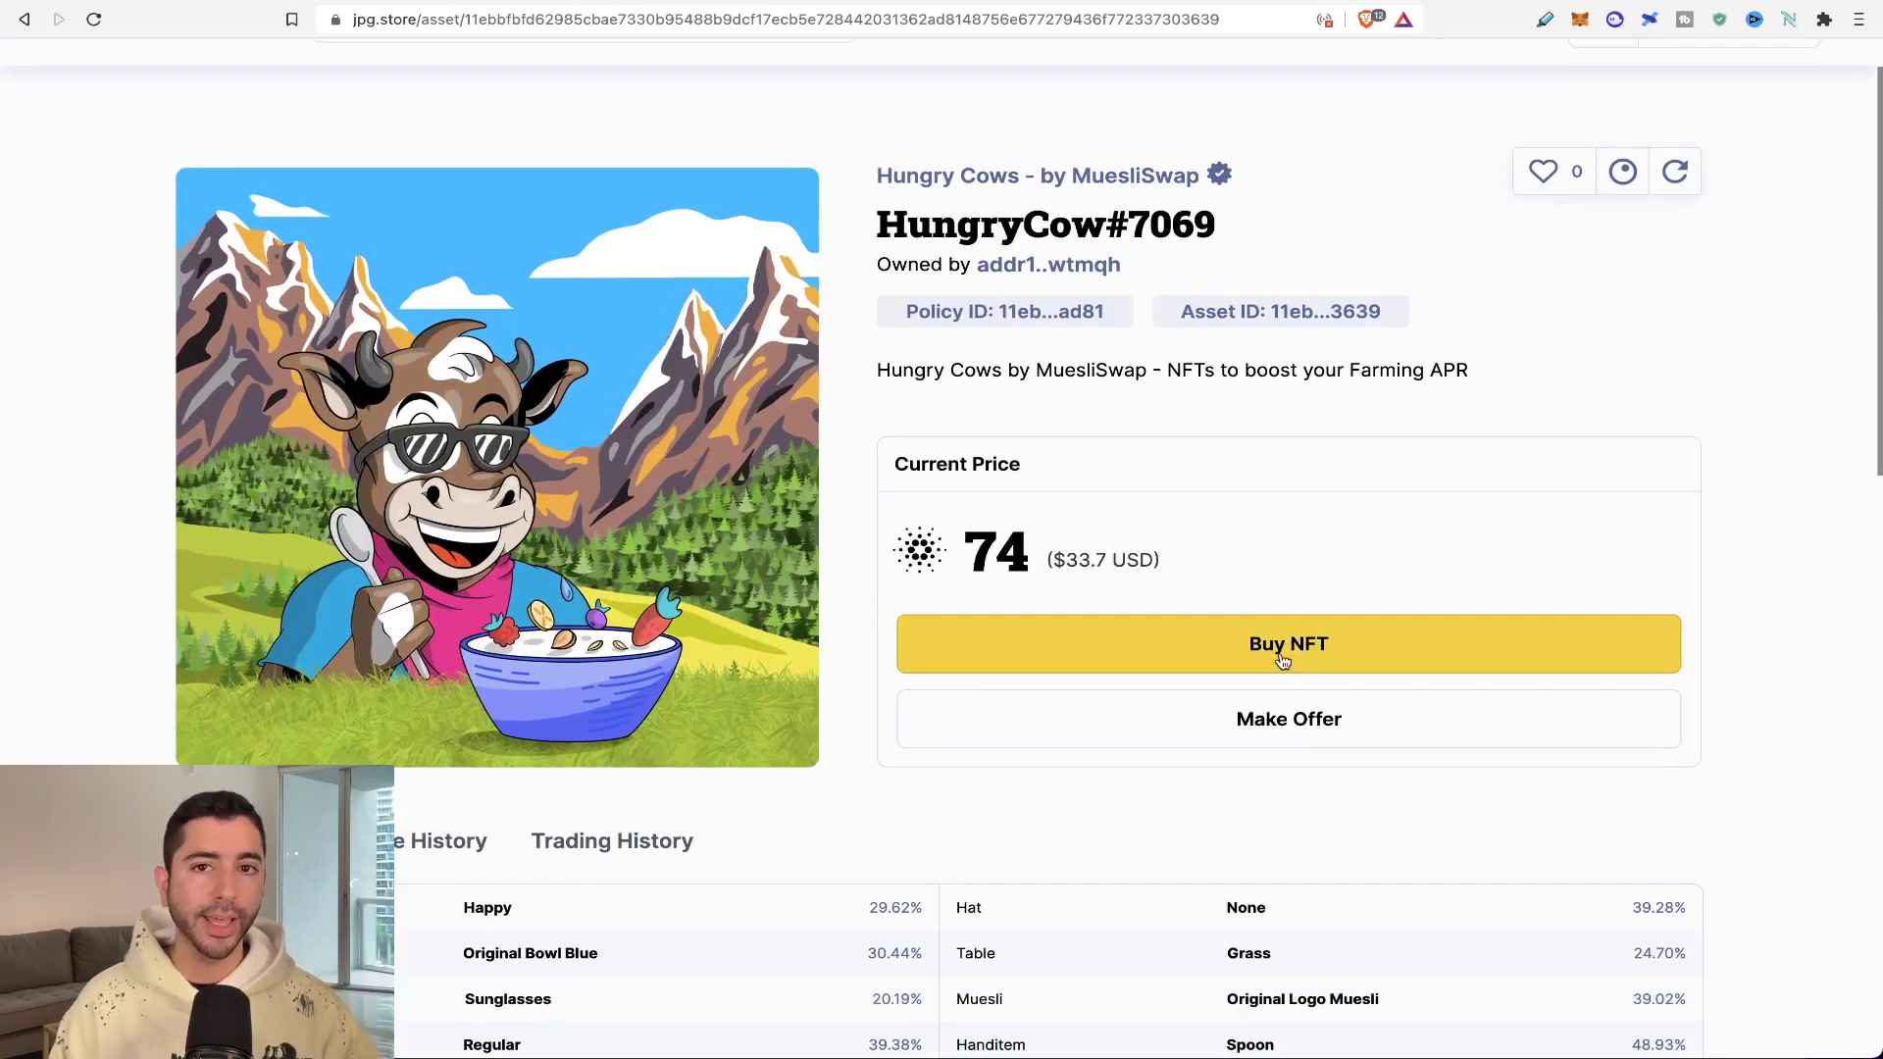
left_click(1257, 736)
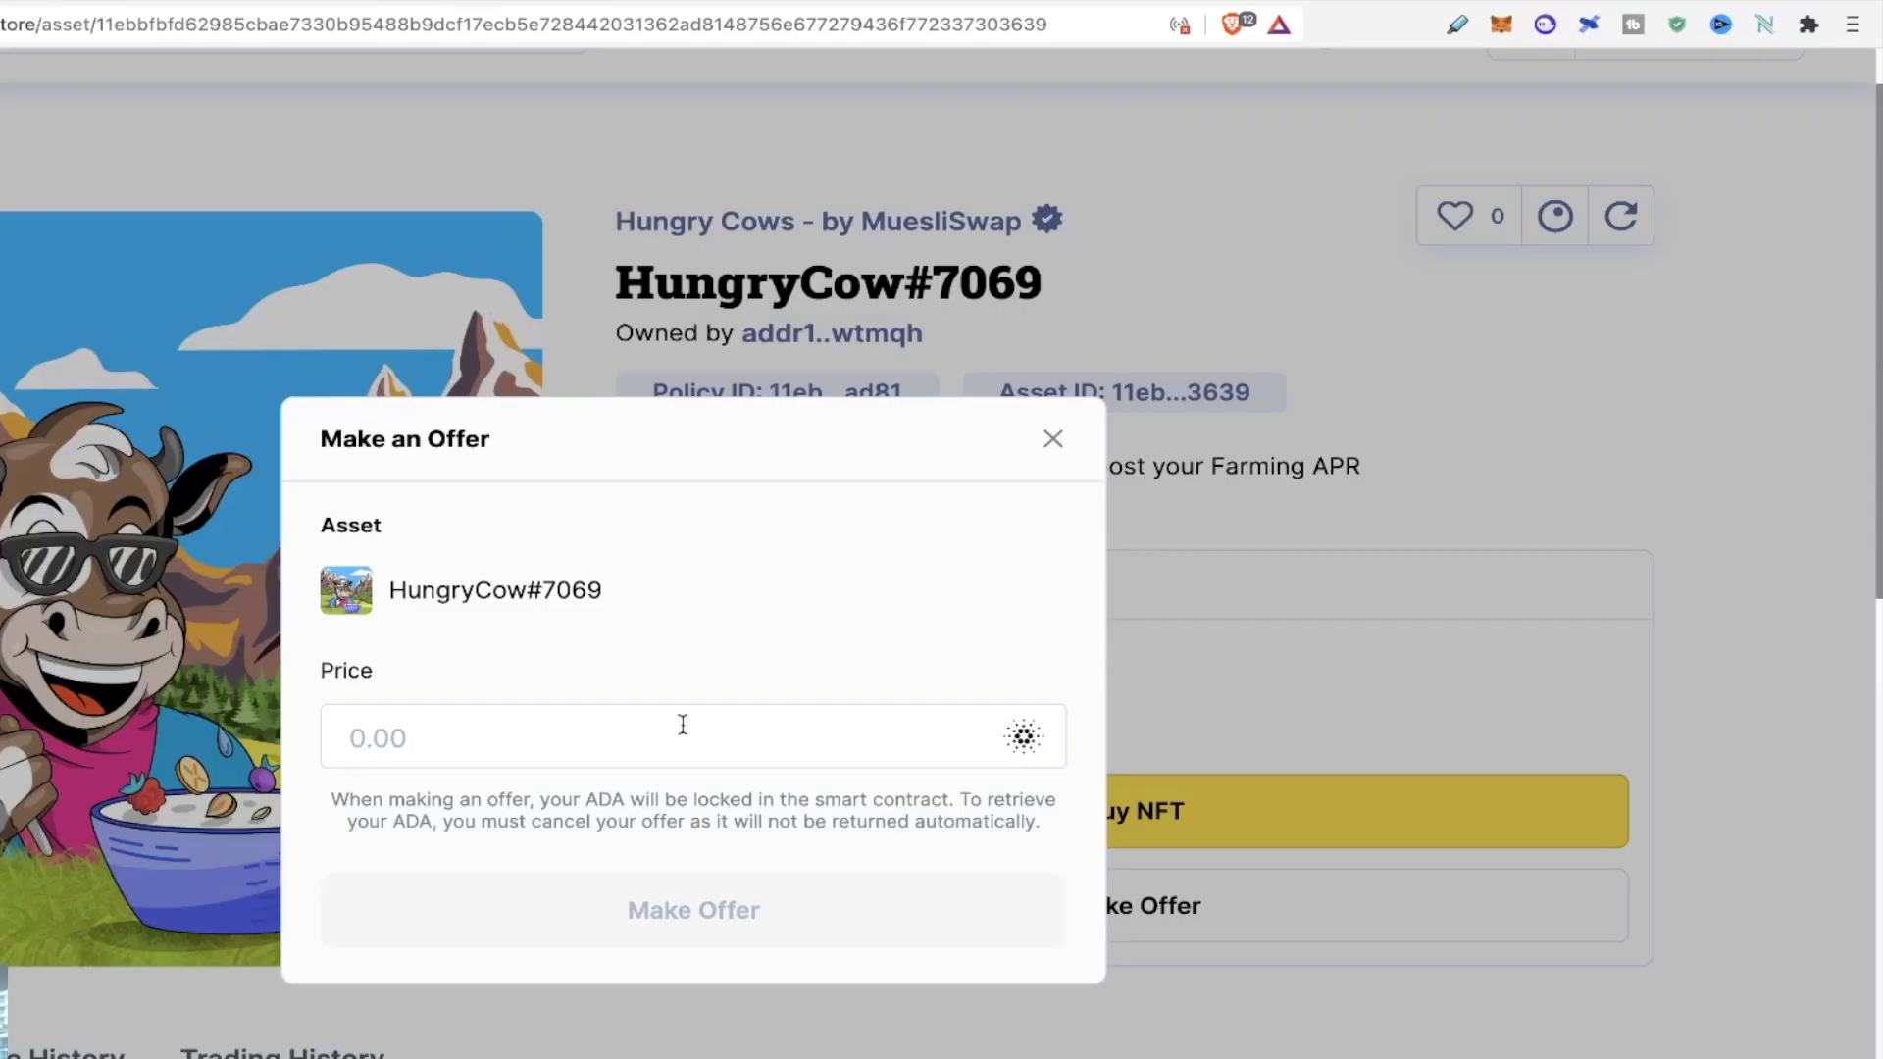
- Dismiss the offer form, then sign and confirm the 74 ADA HungryCow#7069 purchase in Nami with the wallet password
left_click(1054, 442)
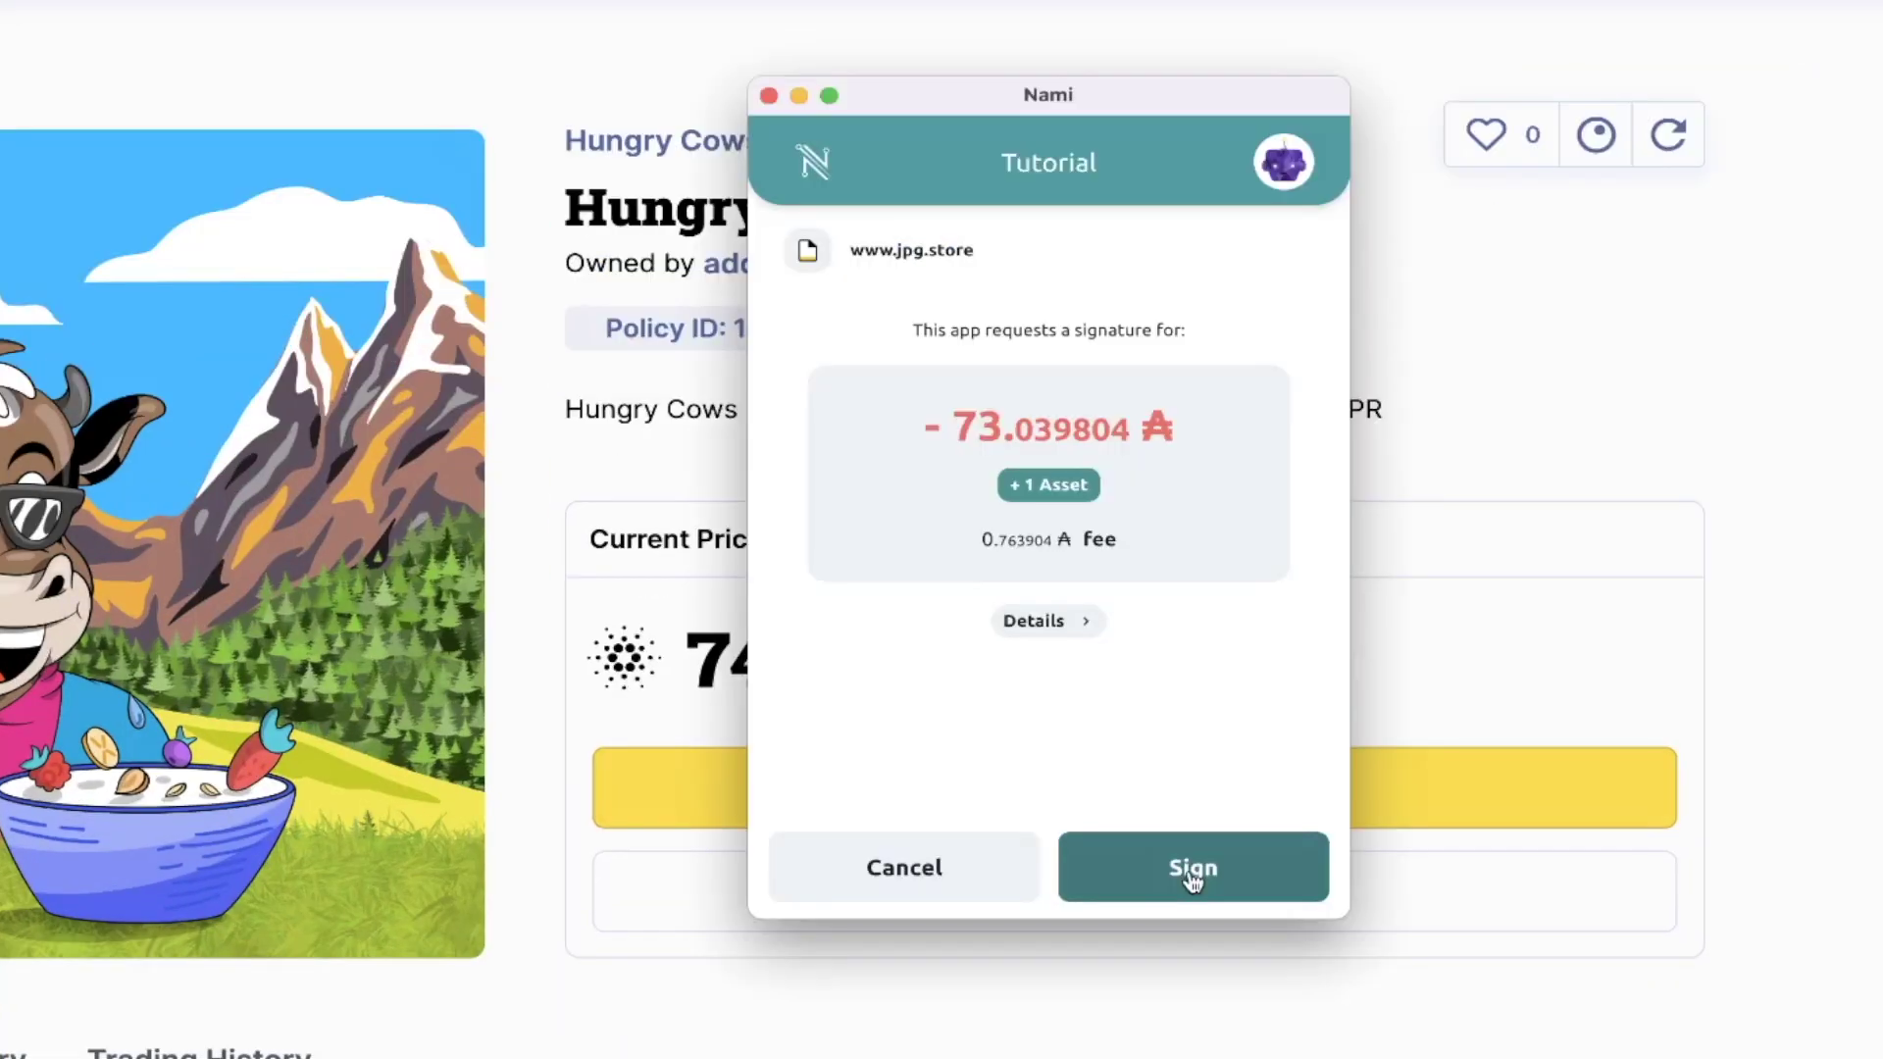
left_click(1190, 874)
type("******")
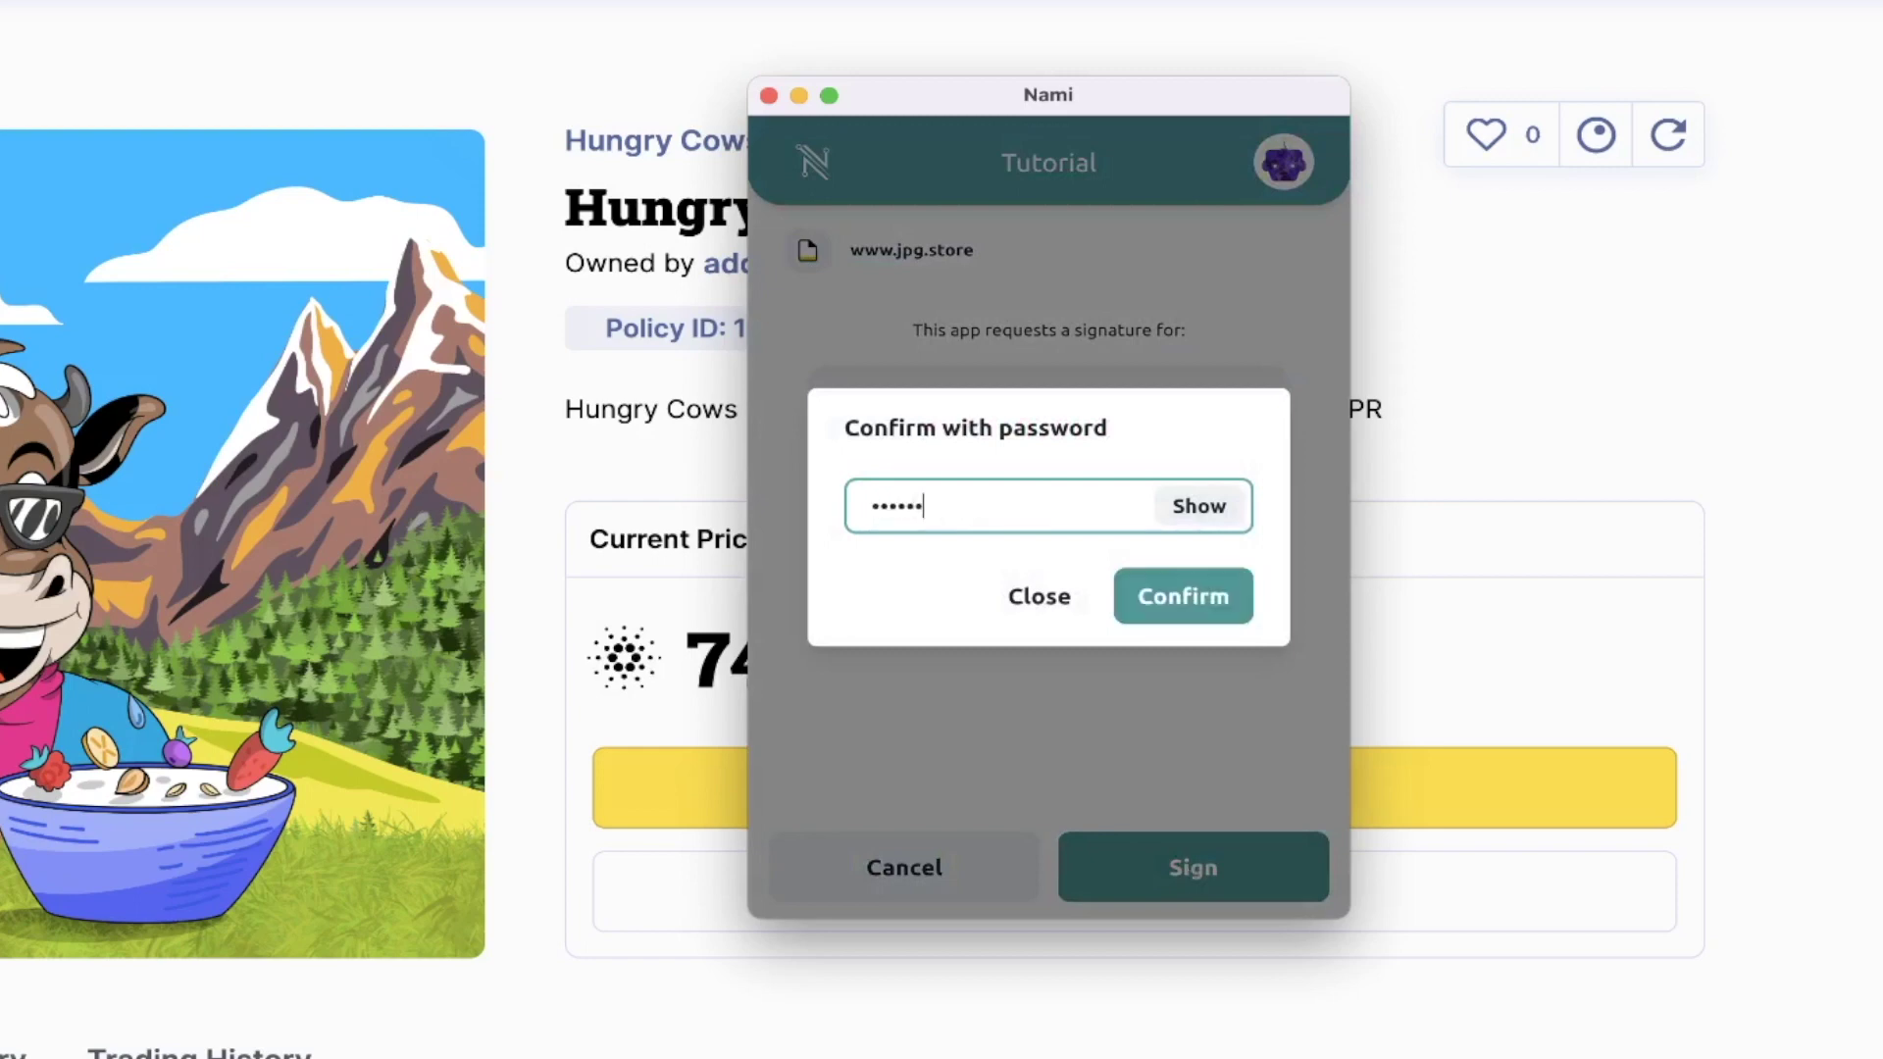
left_click(1183, 600)
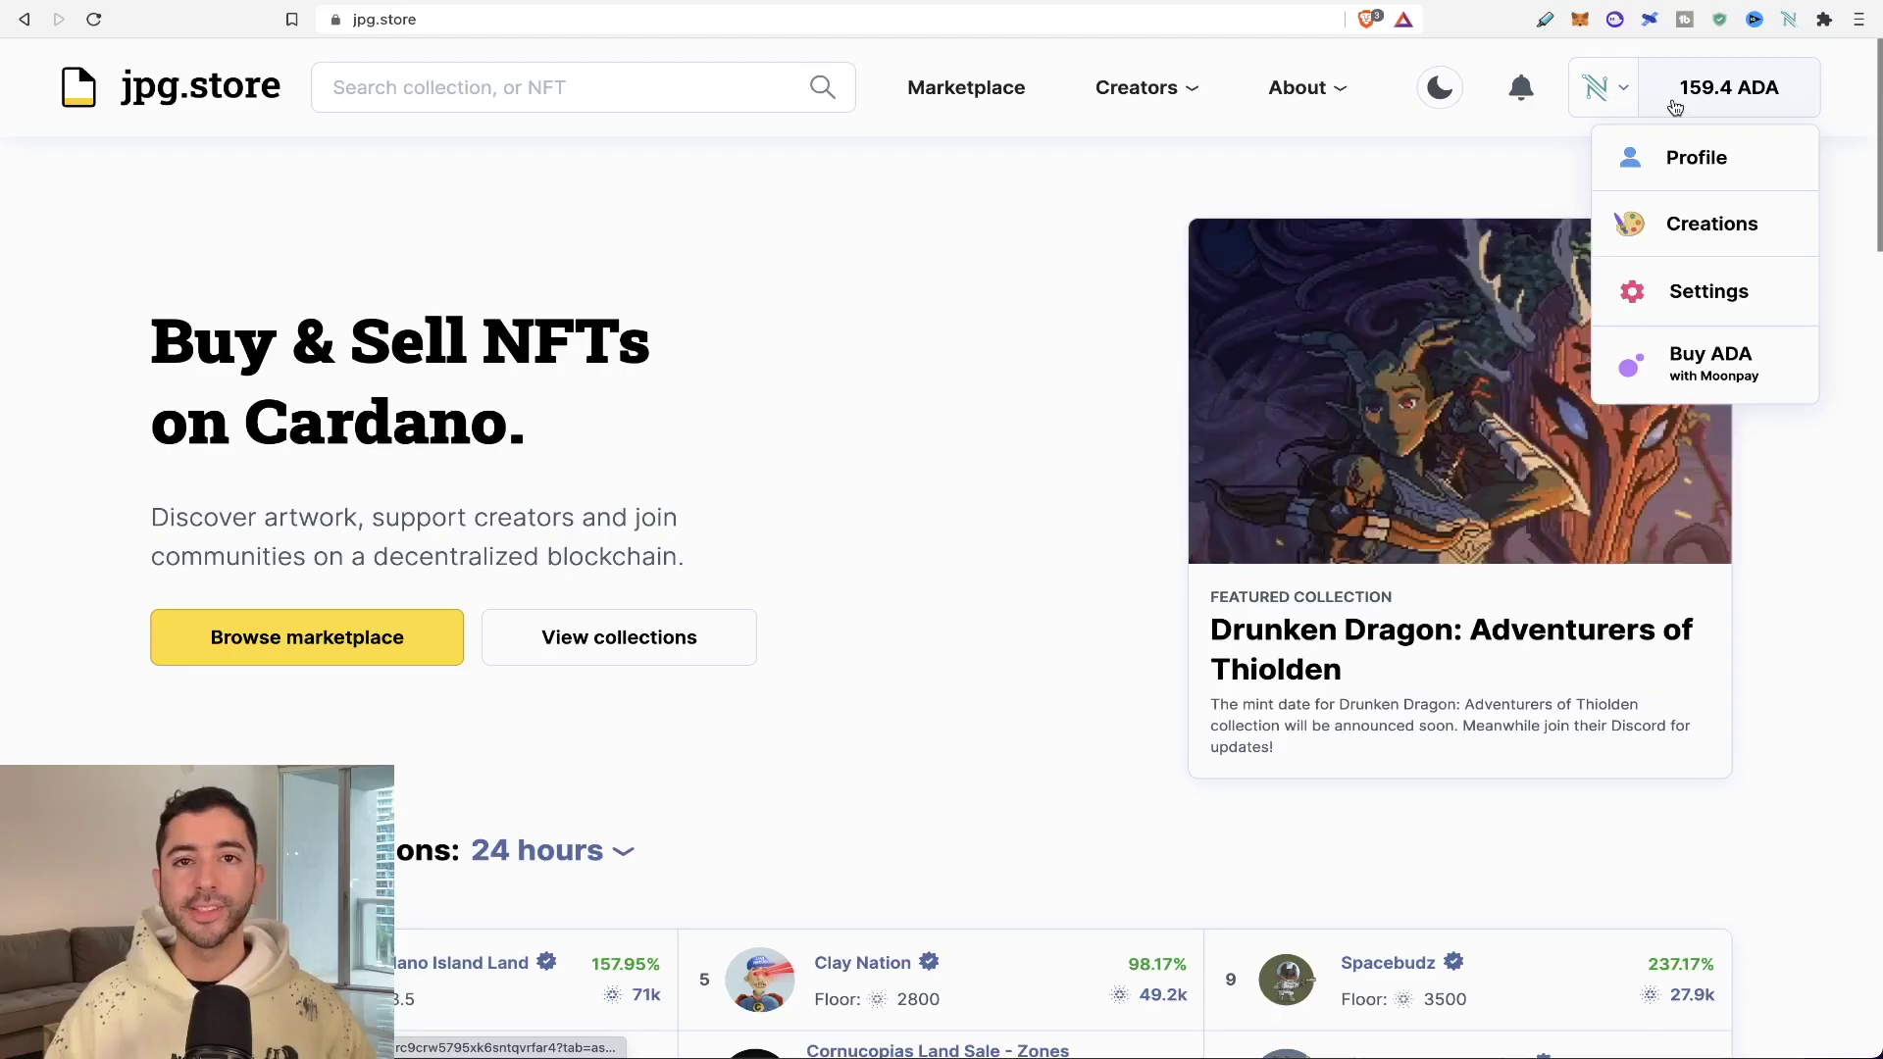
- View the Hungry Cow under My NFTs (1) on the profile, then check Nami's 153.01 ADA balance
left_click(1679, 156)
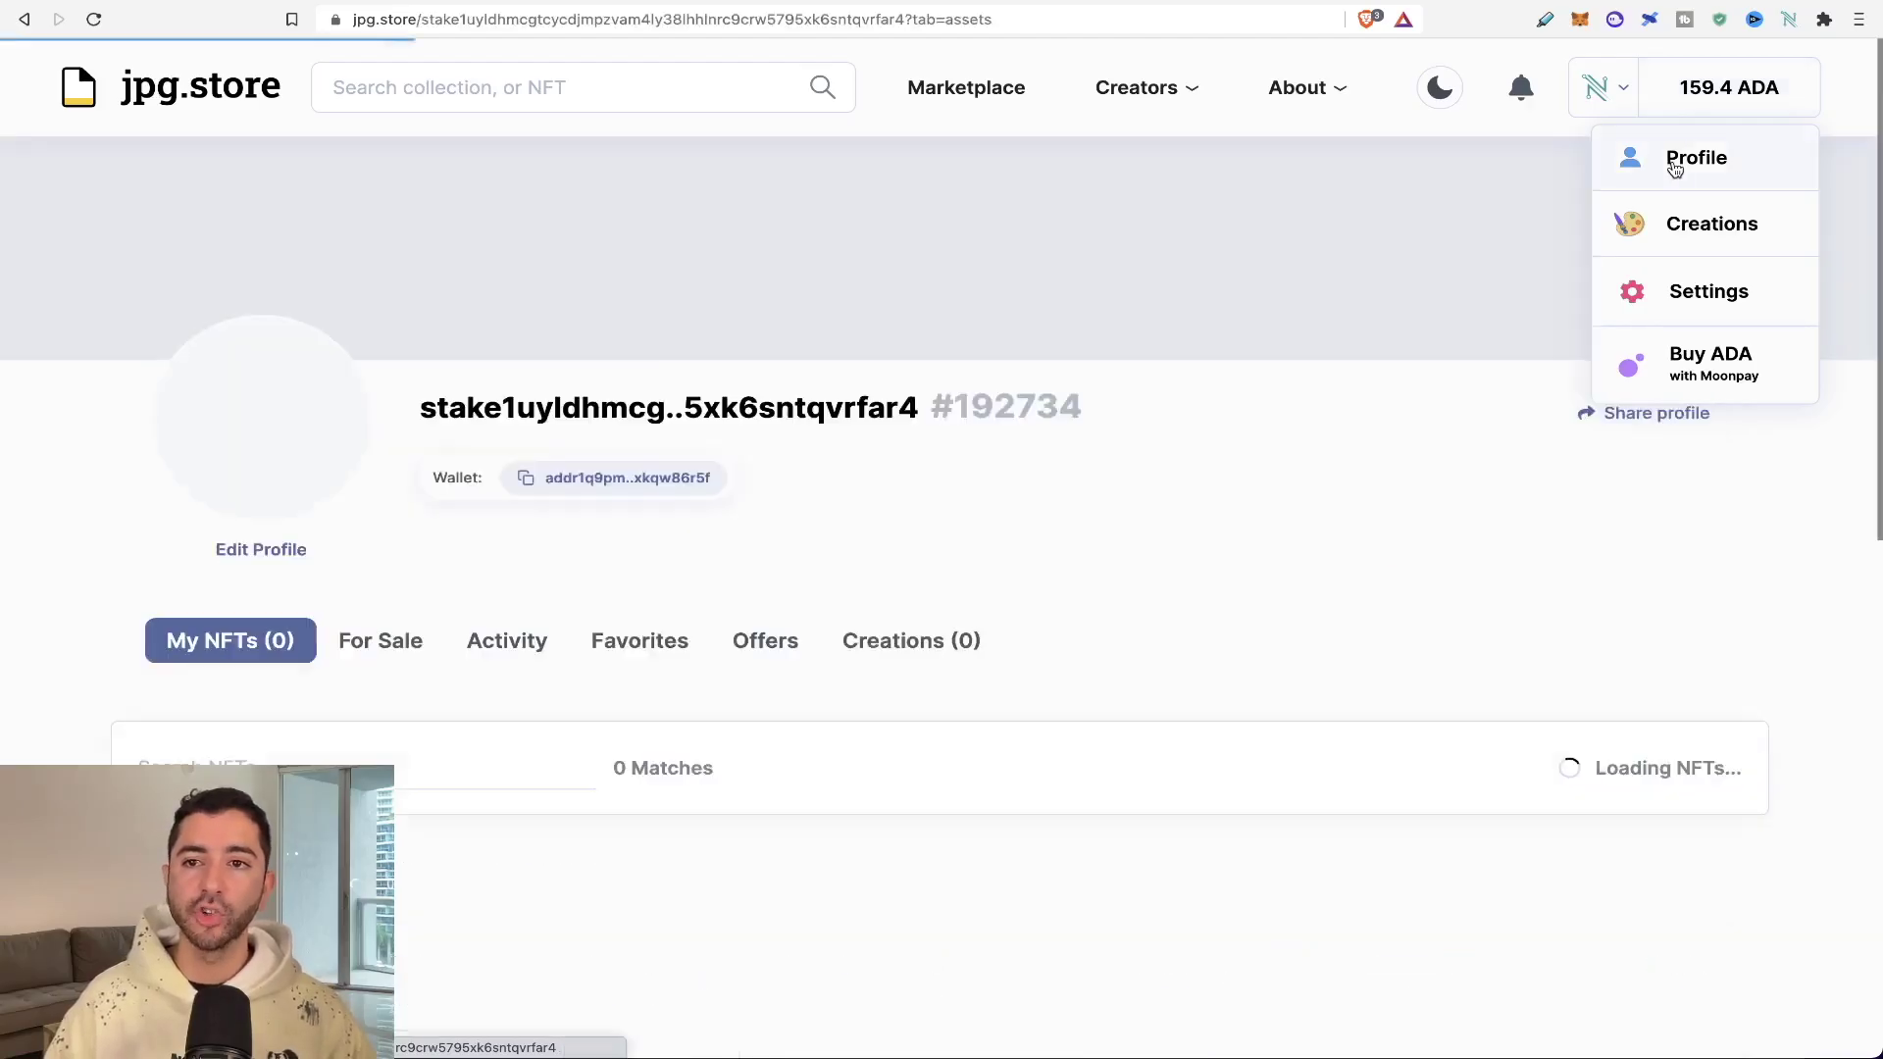
scroll(609, 483, "down", 5)
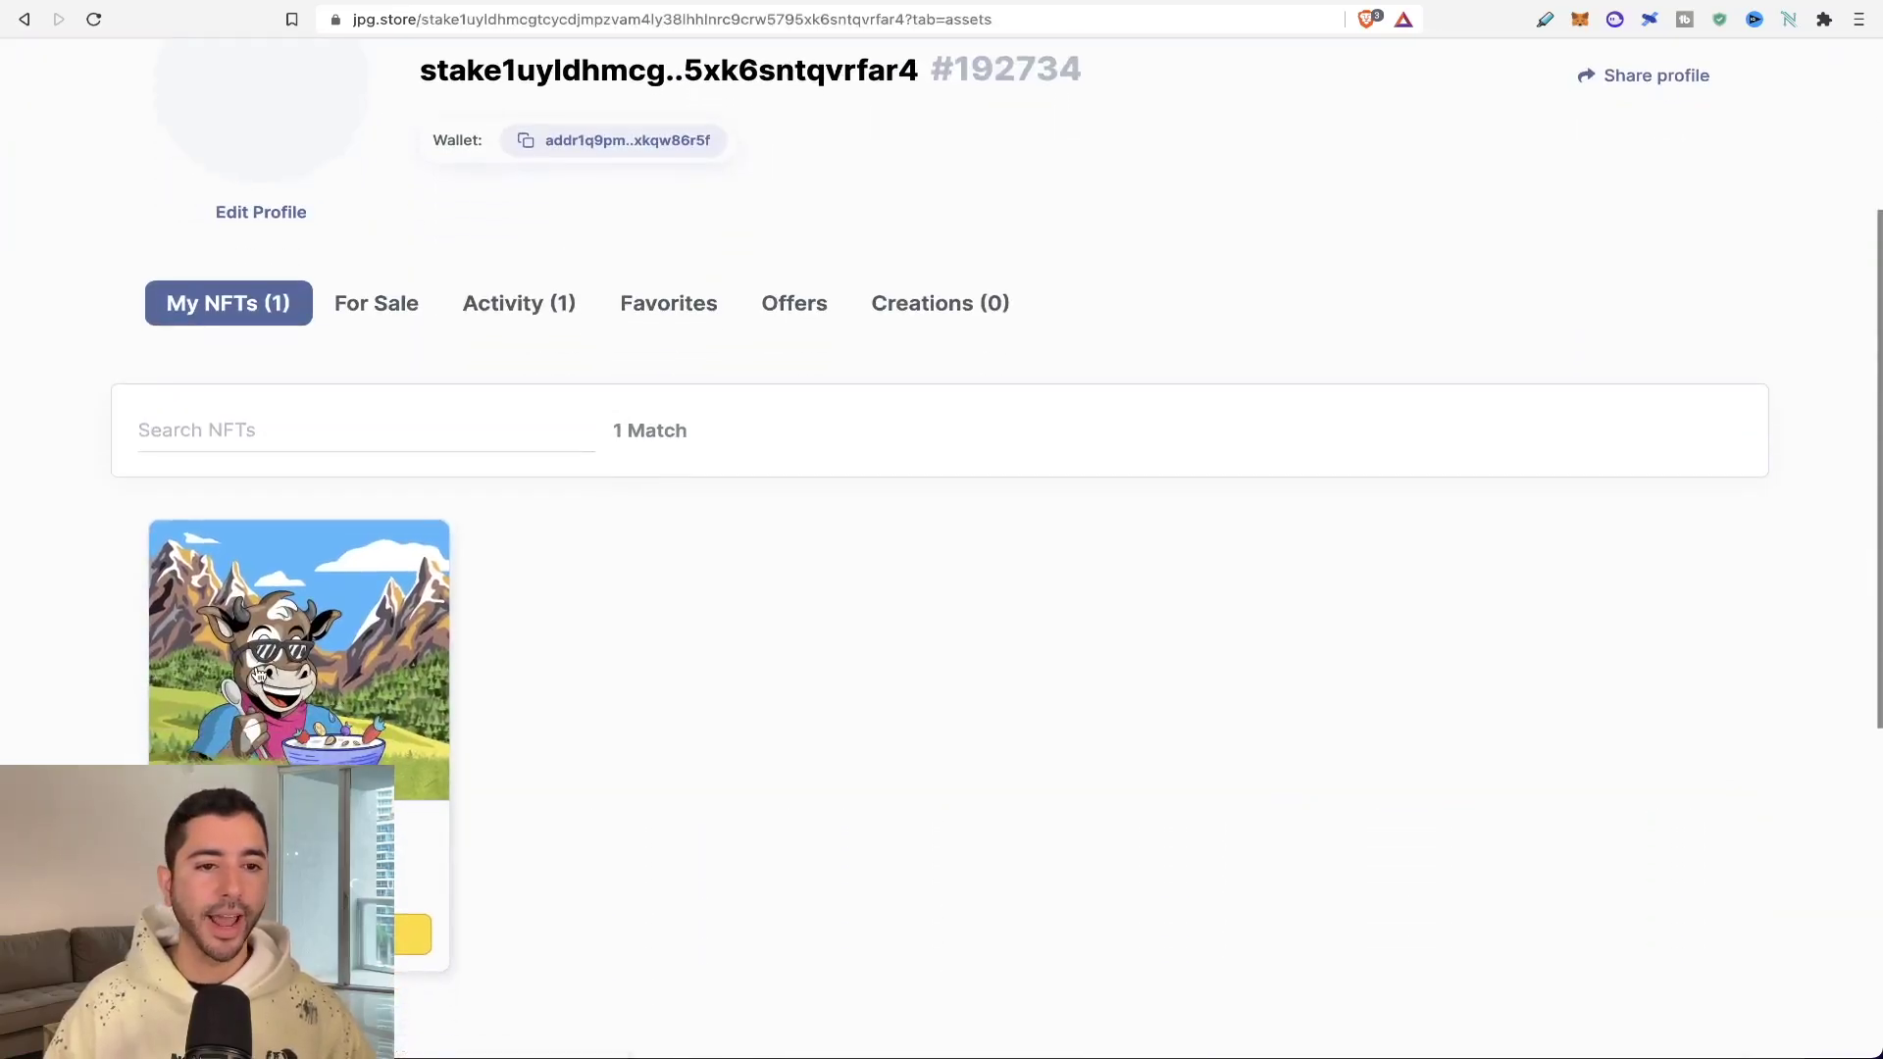
left_click(1788, 19)
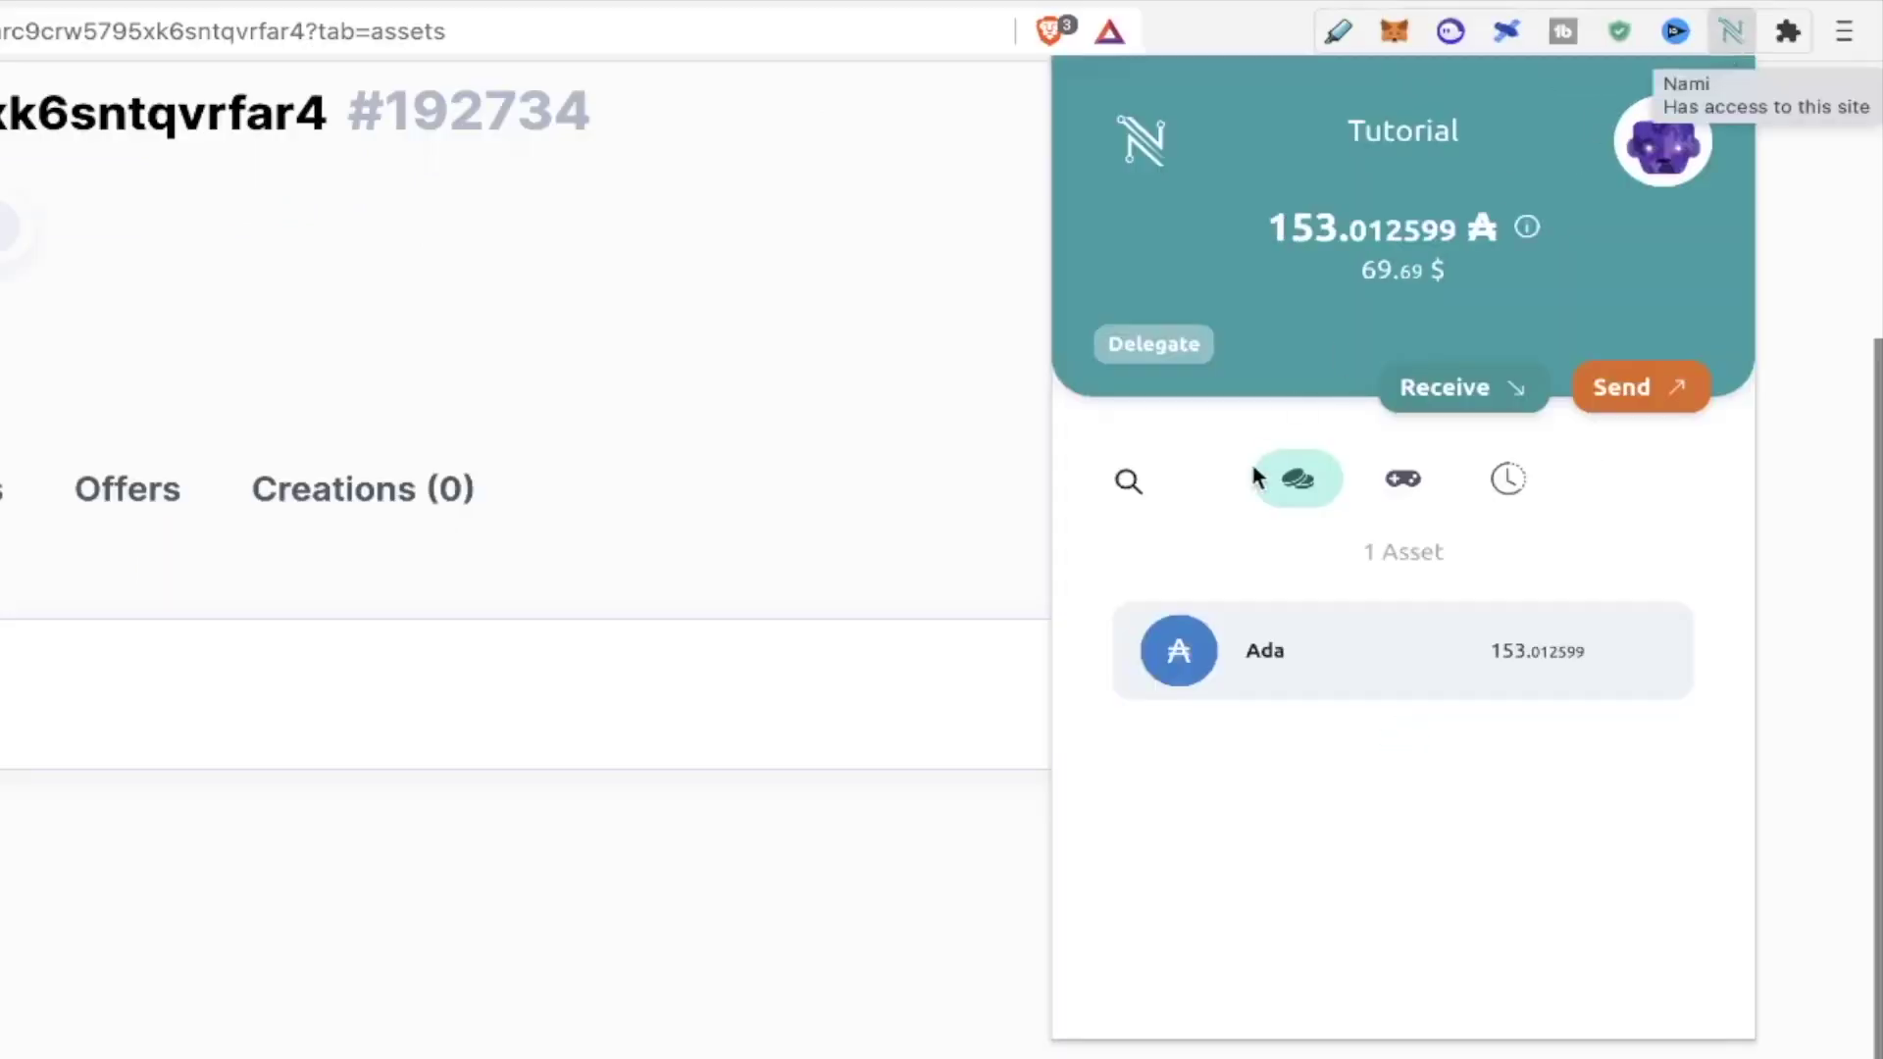
- From Nami's Collectibles, start selling HungryCow#7069 with a price of 90 ADA
left_click(1400, 482)
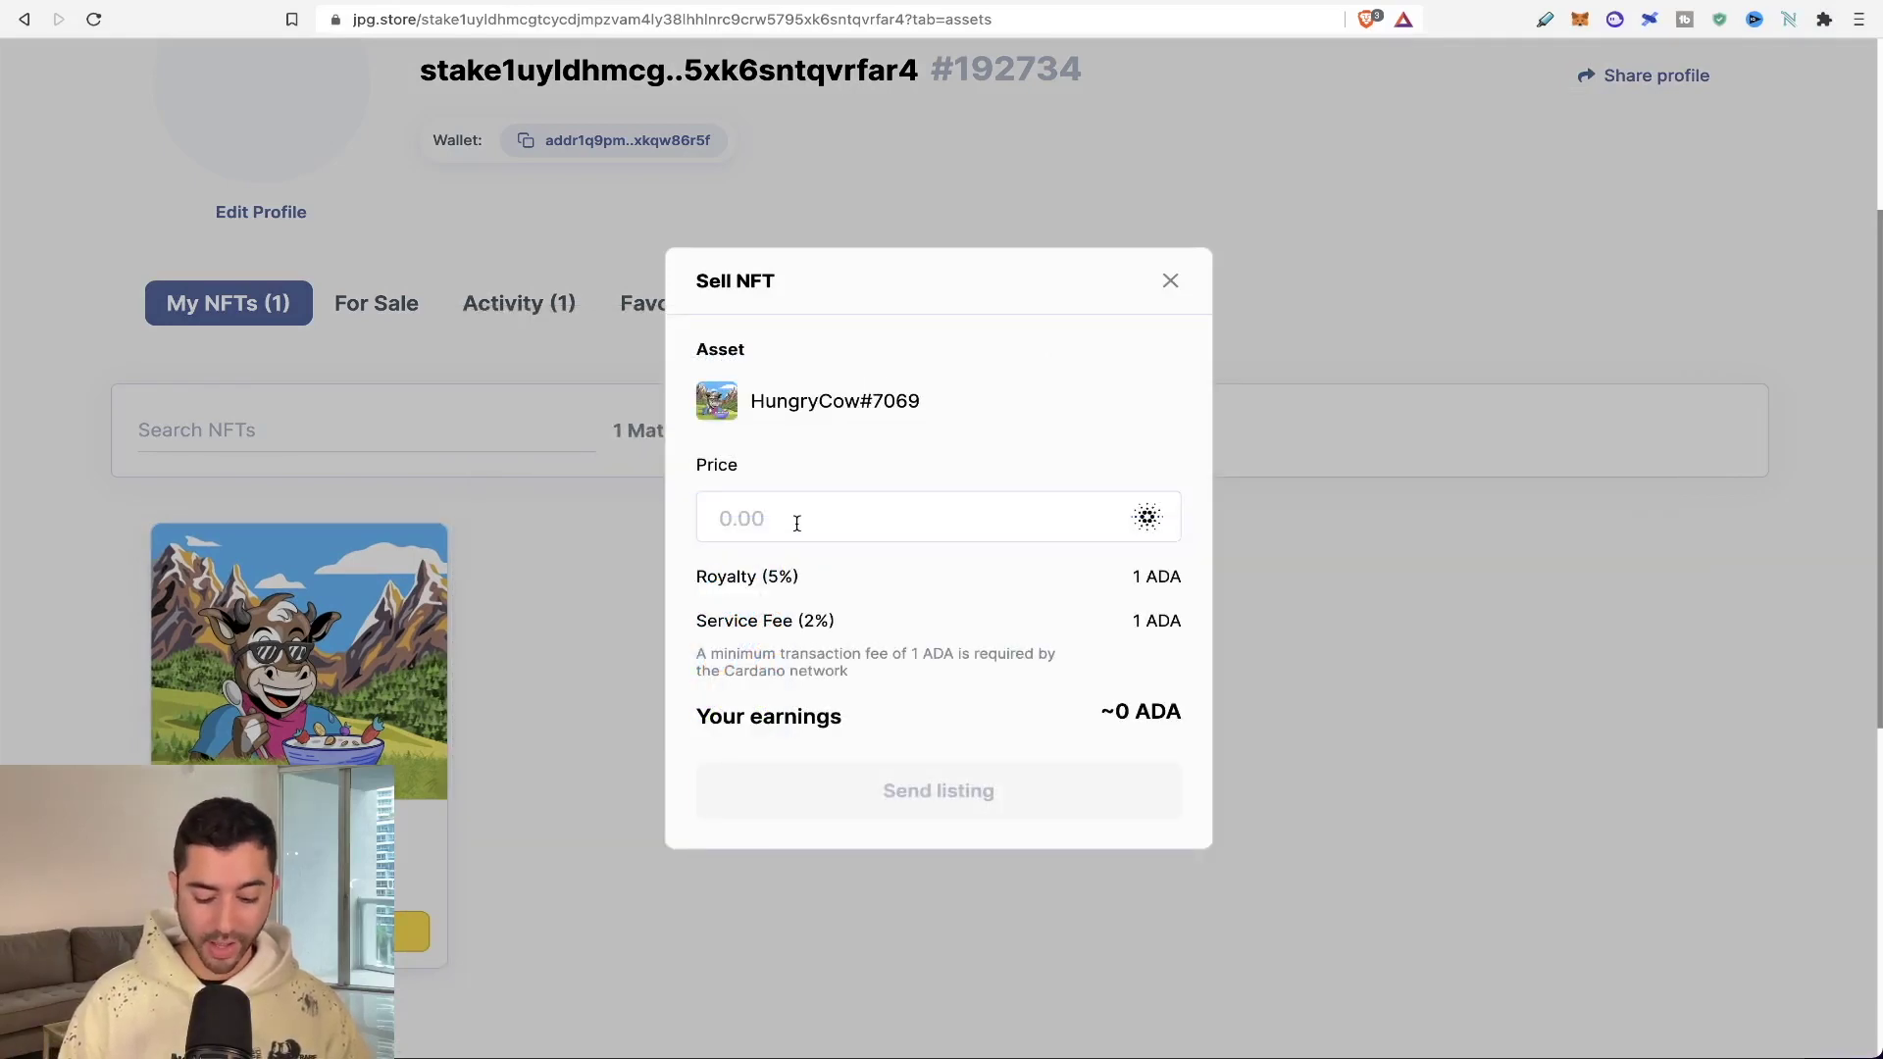
left_click(796, 522)
type("90")
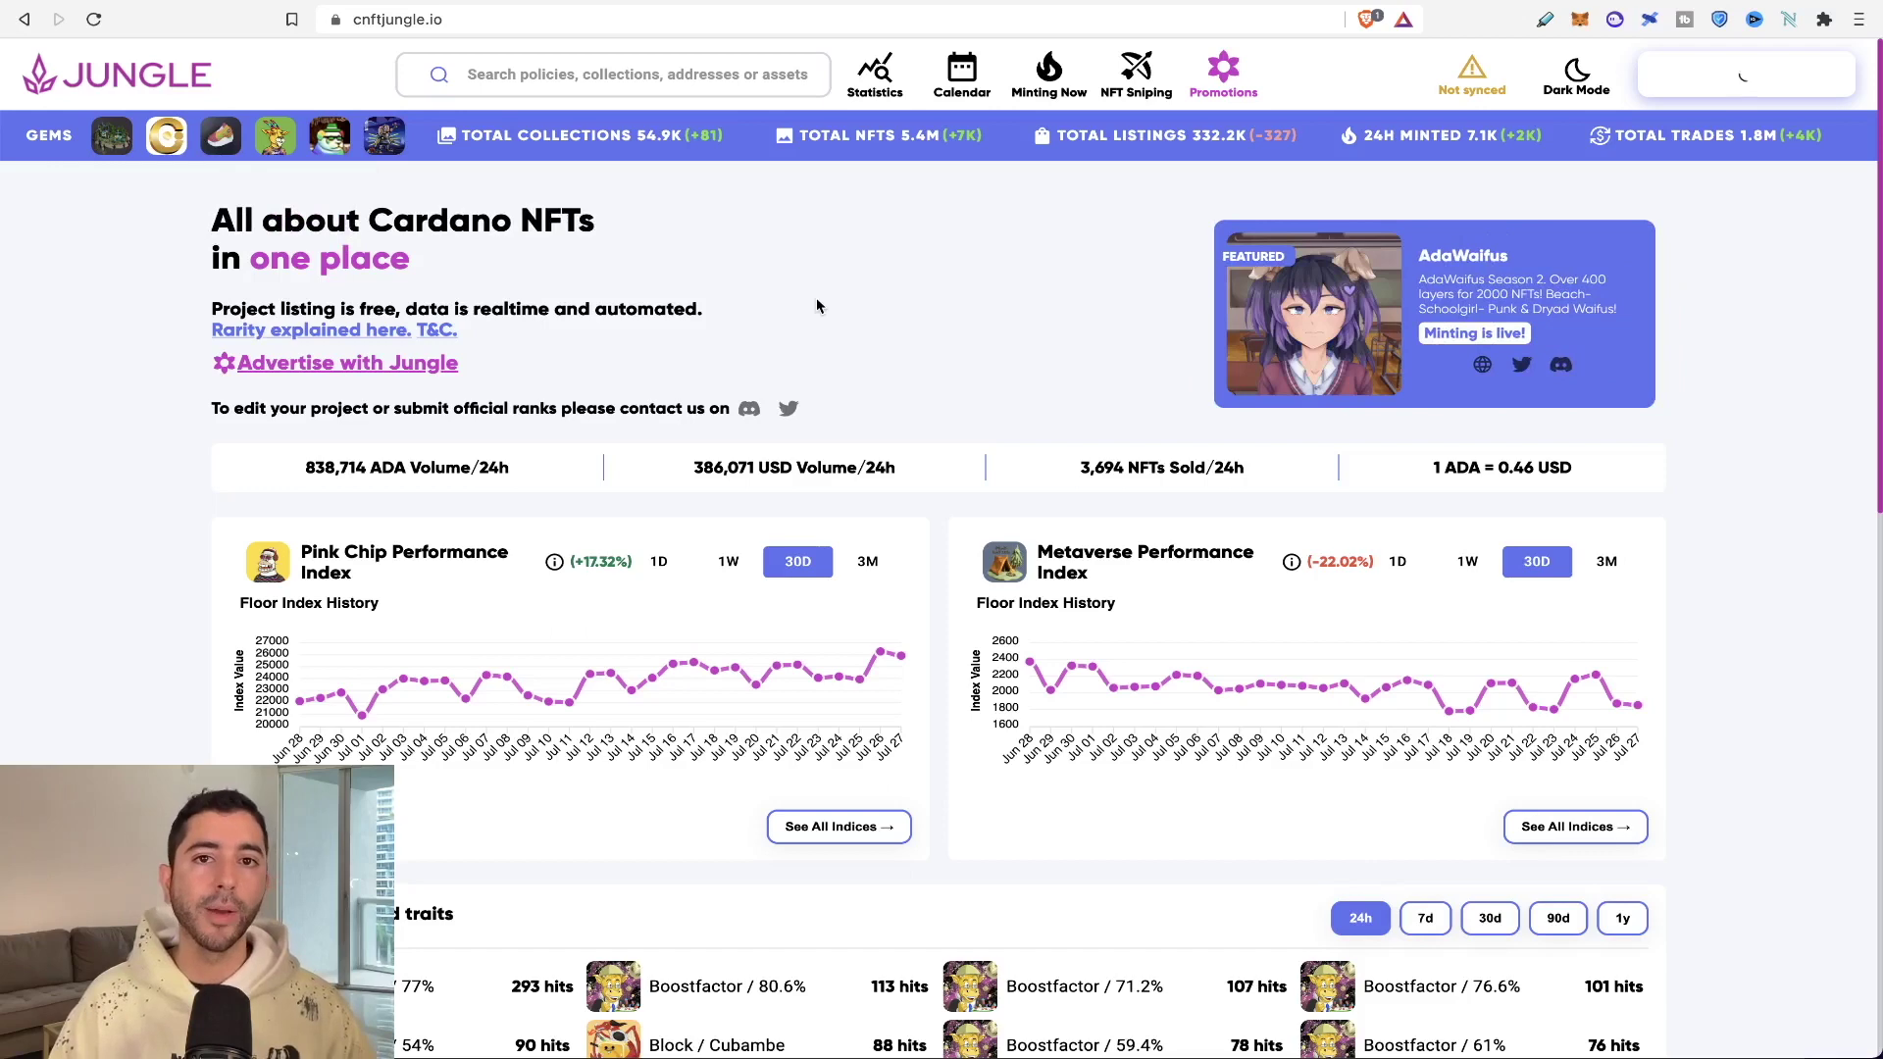
- Scroll past the performance indices and trending lists to the all-time collections table led by SpaceBudz
scroll(815, 297, "down", 2)
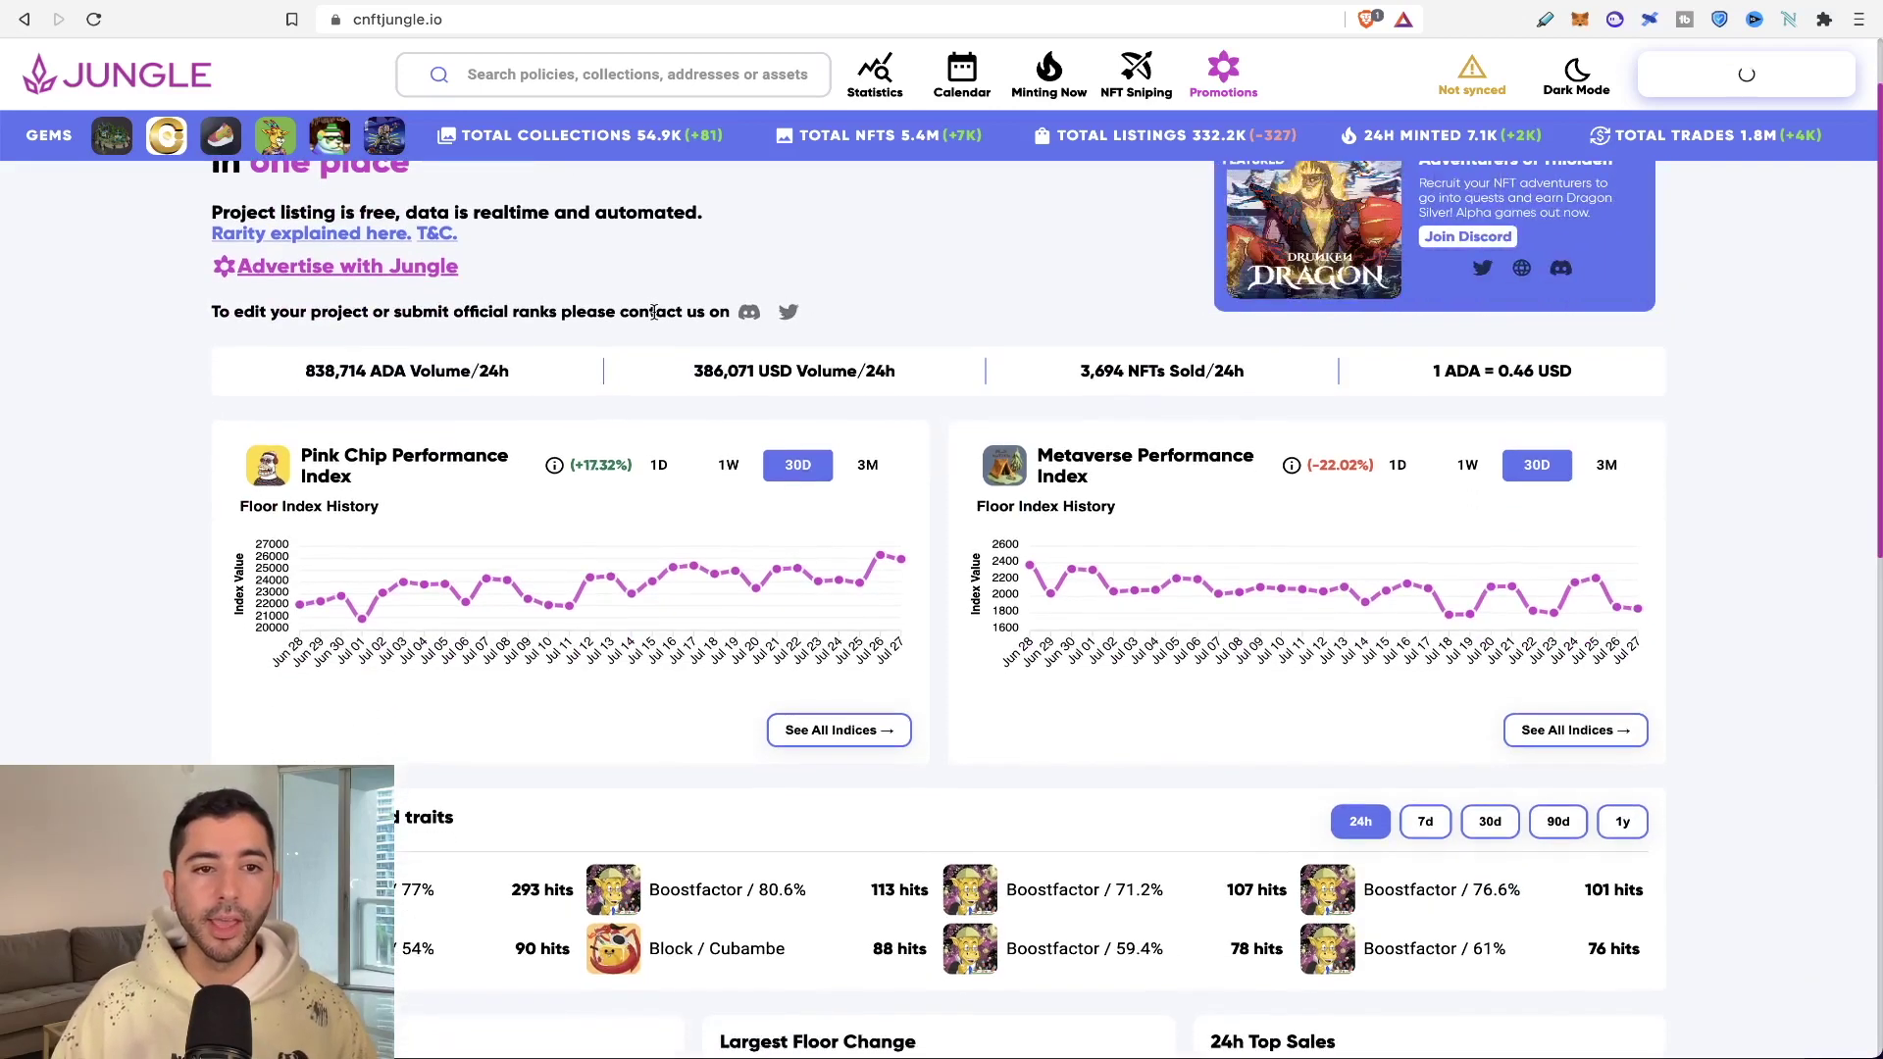
scroll(653, 312, "down", 2)
scroll(555, 291, "down", 5)
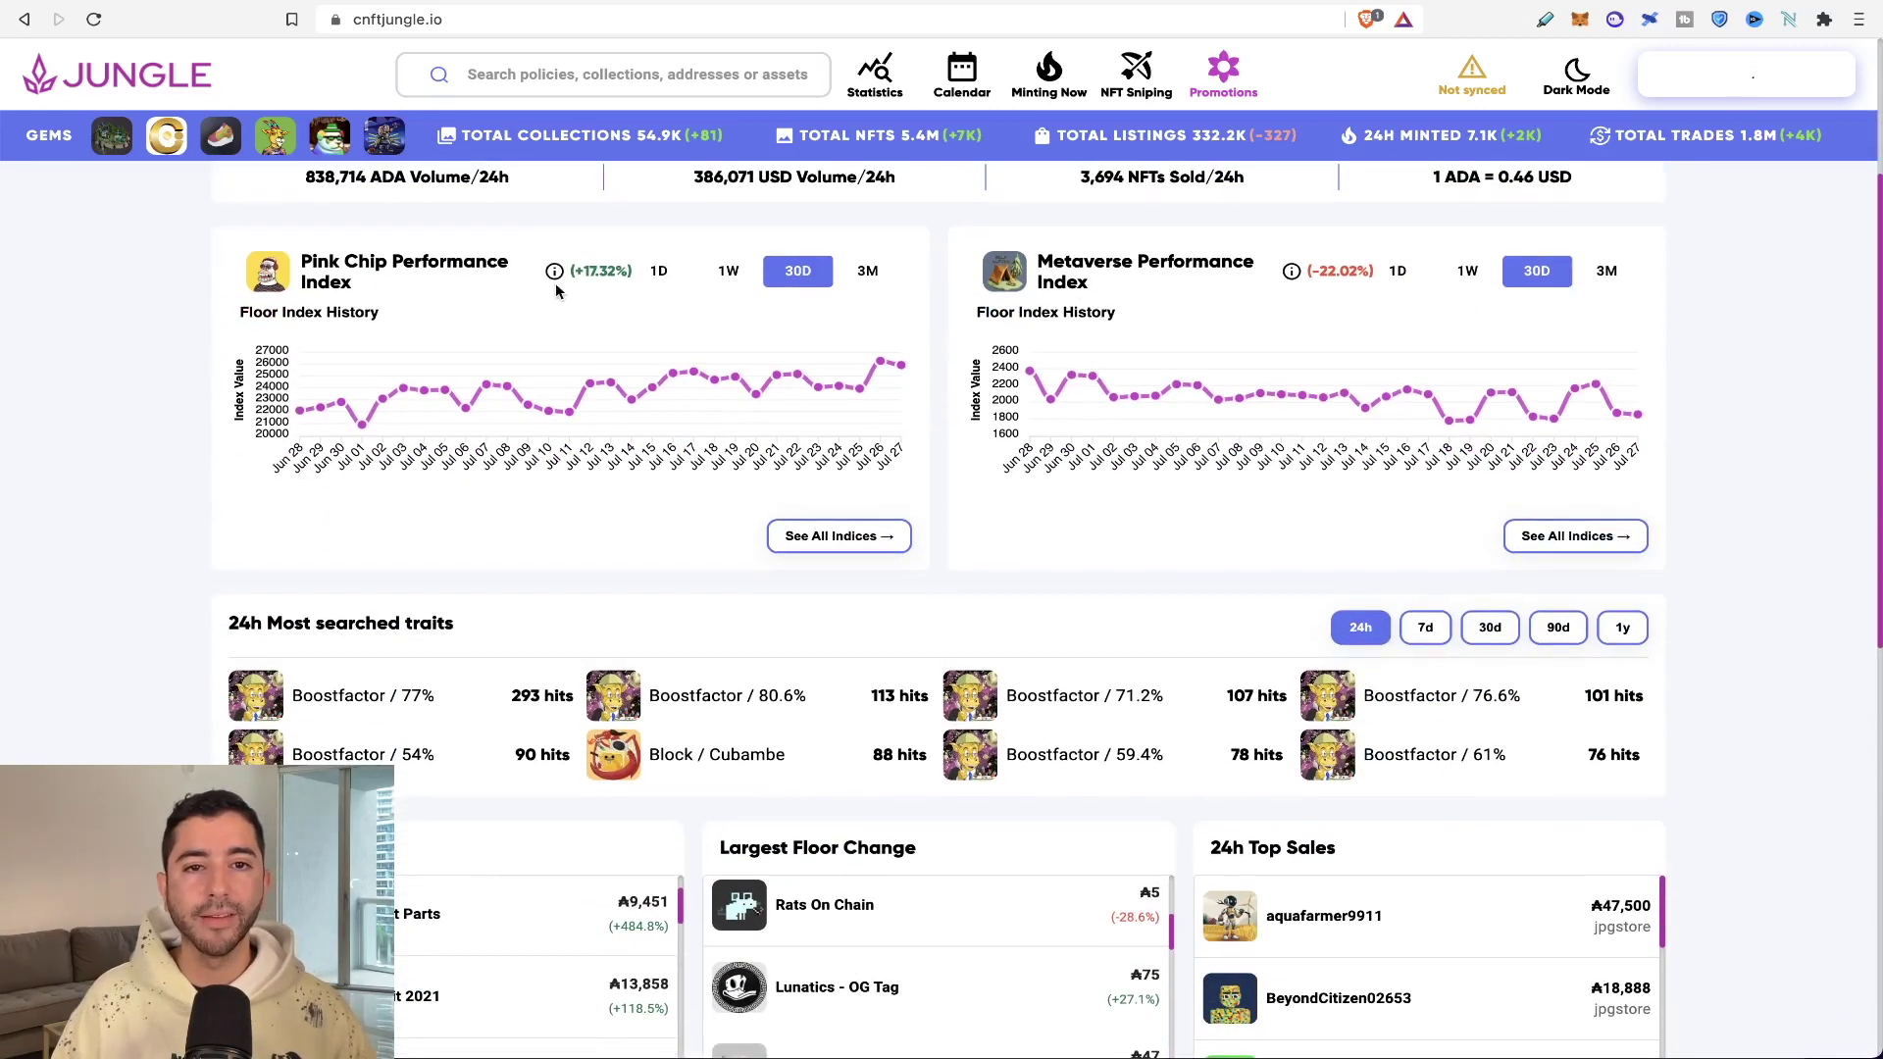
scroll(555, 290, "down", 5)
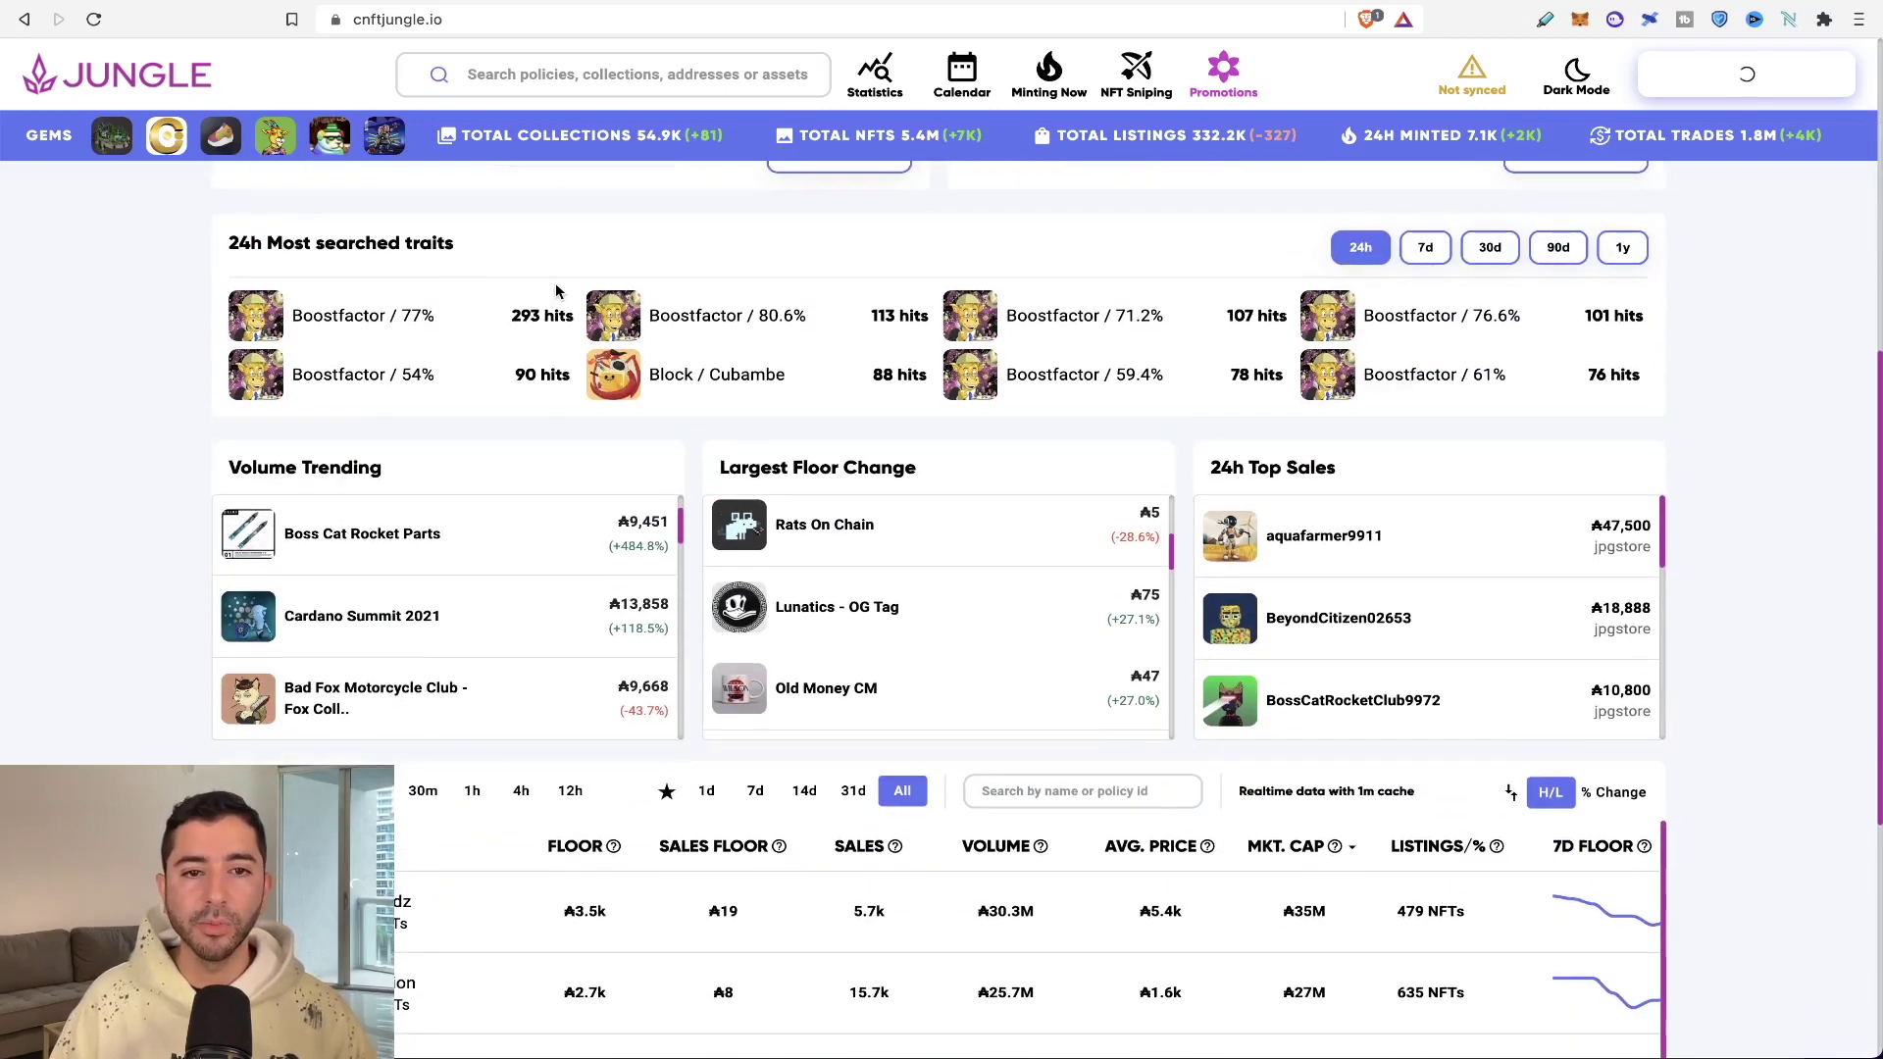
scroll(1223, 457, "down", 5)
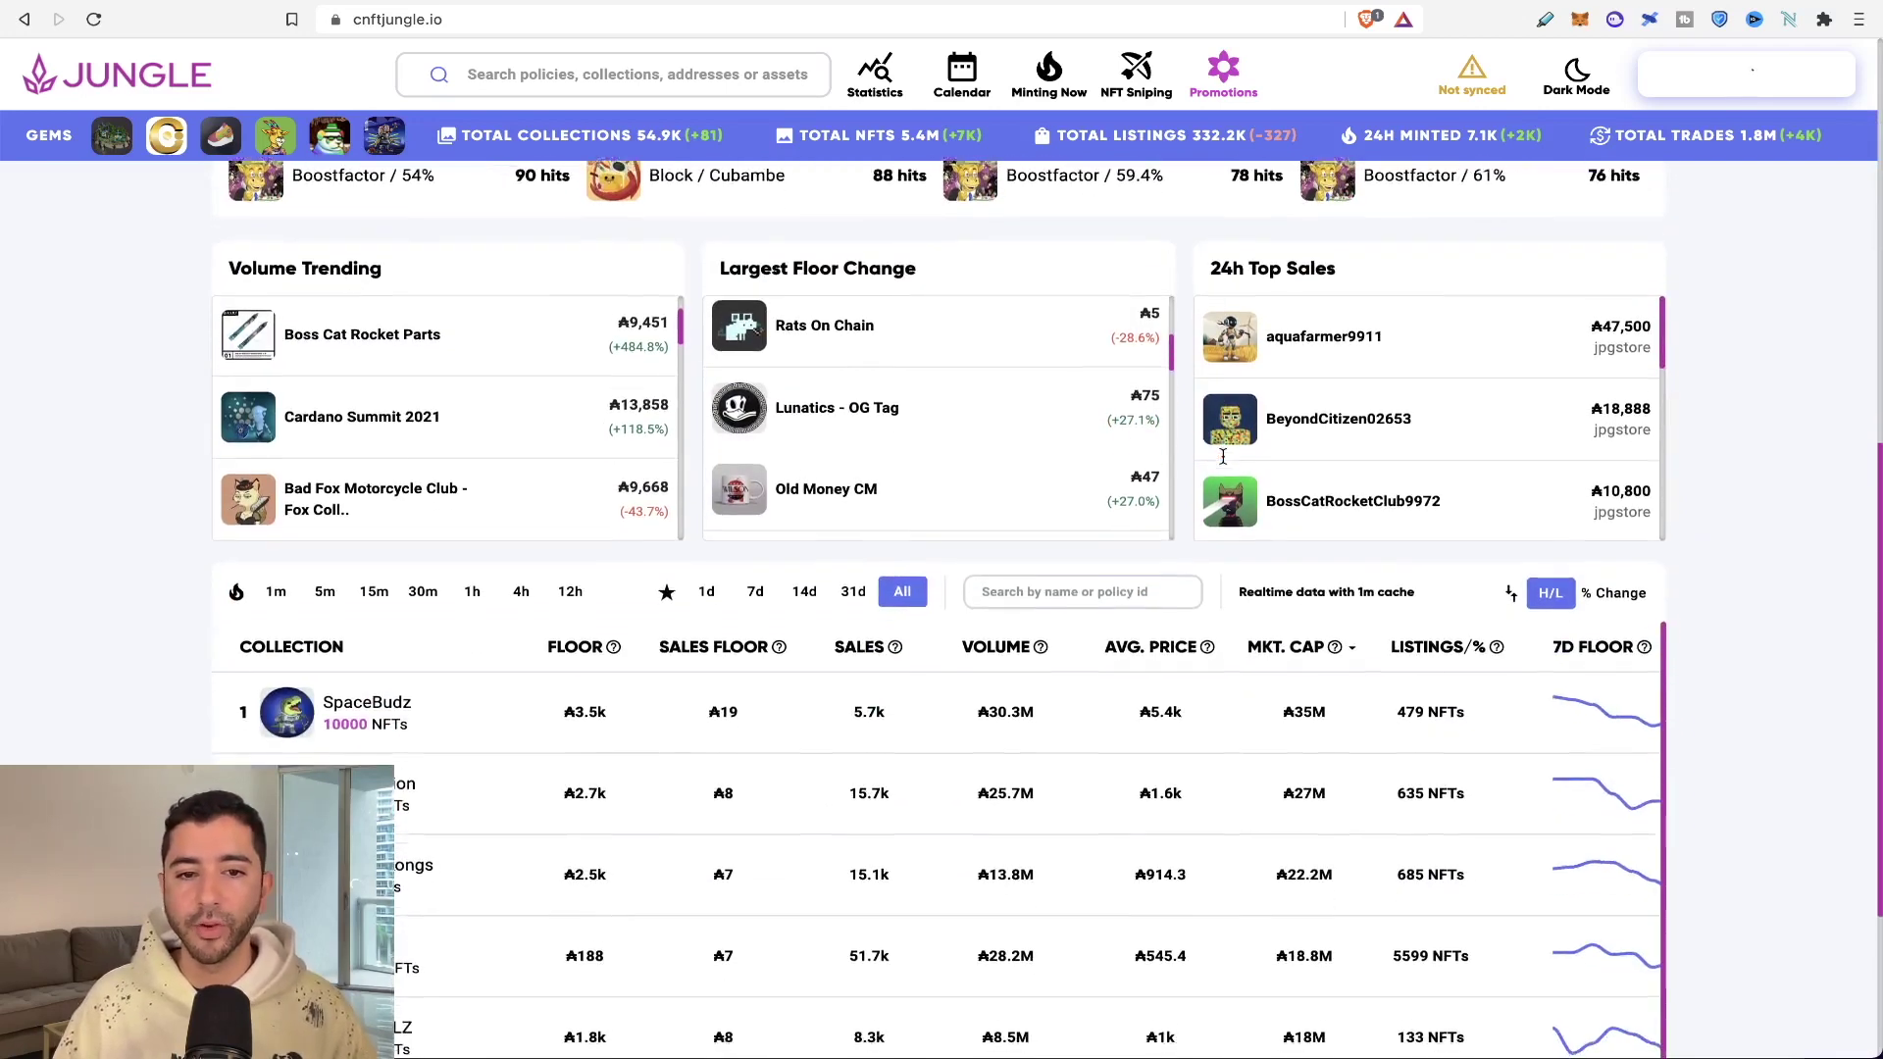
scroll(1225, 461, "down", 3)
scroll(1079, 503, "down", 4)
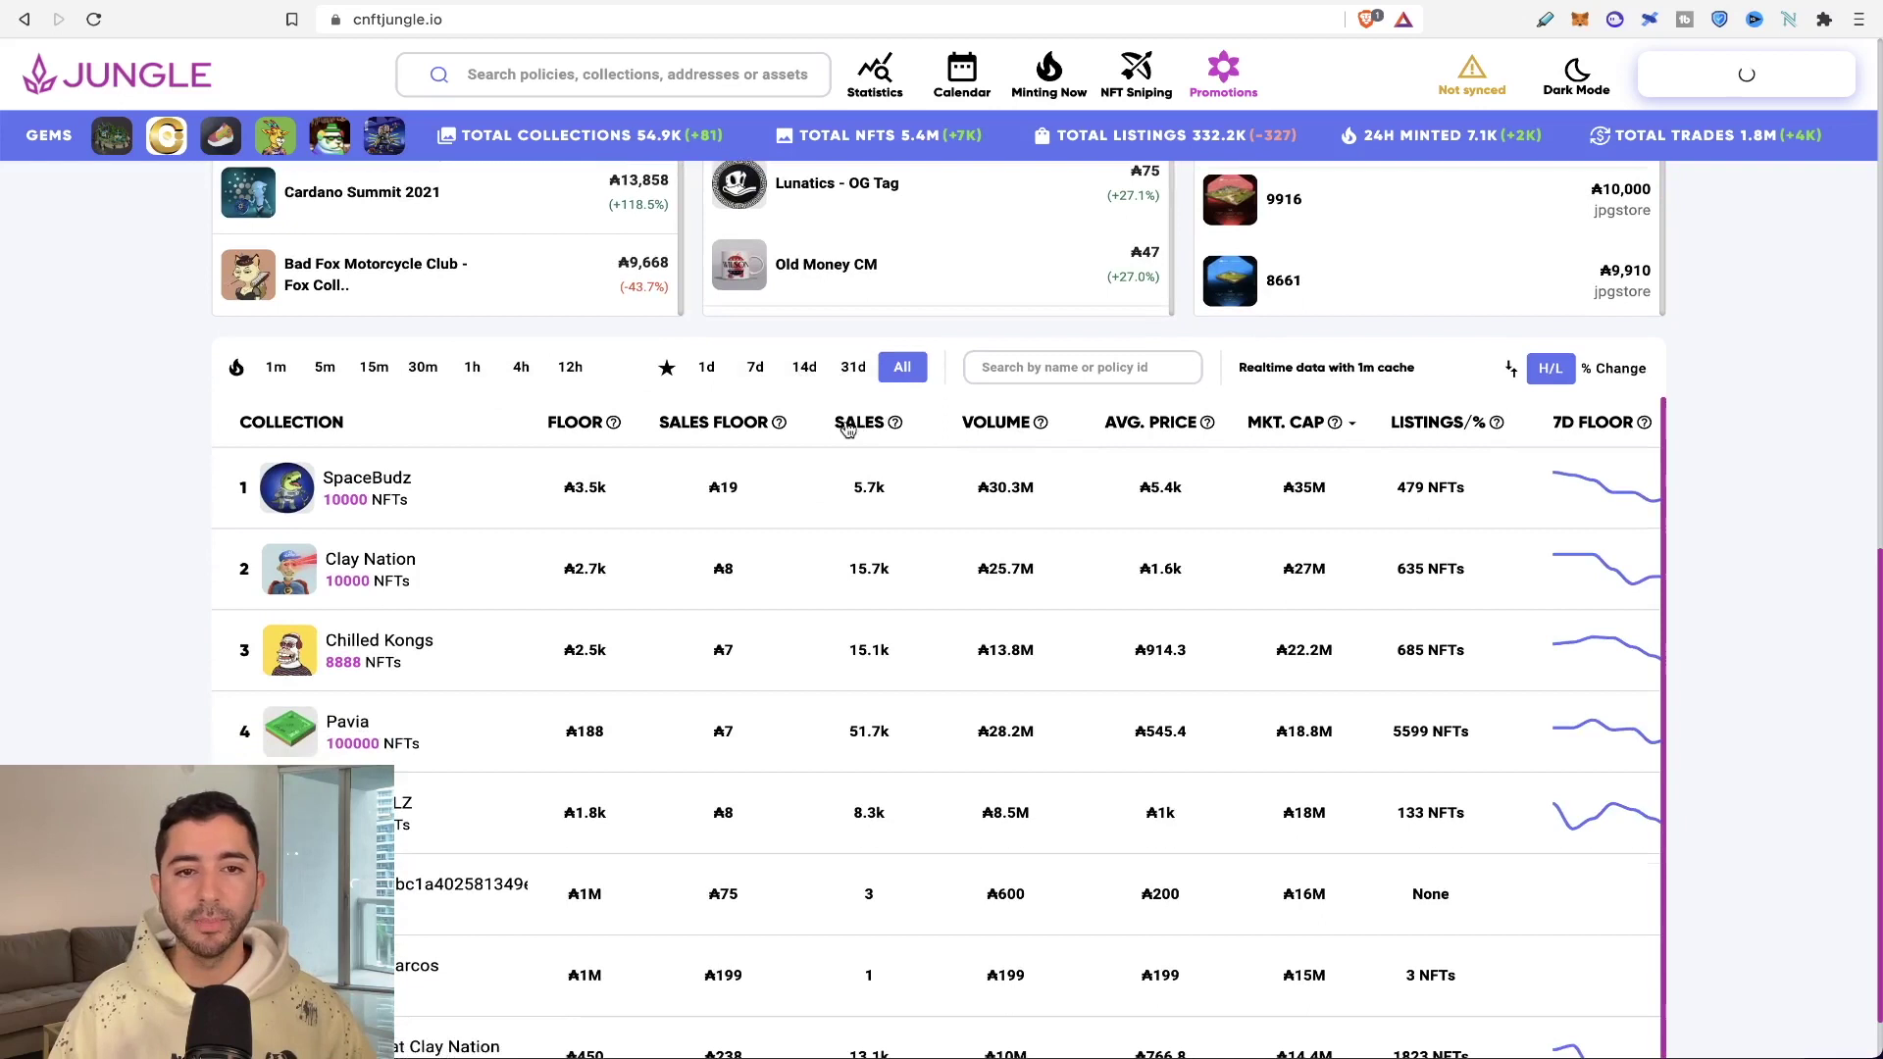
mouse_move(1047, 424)
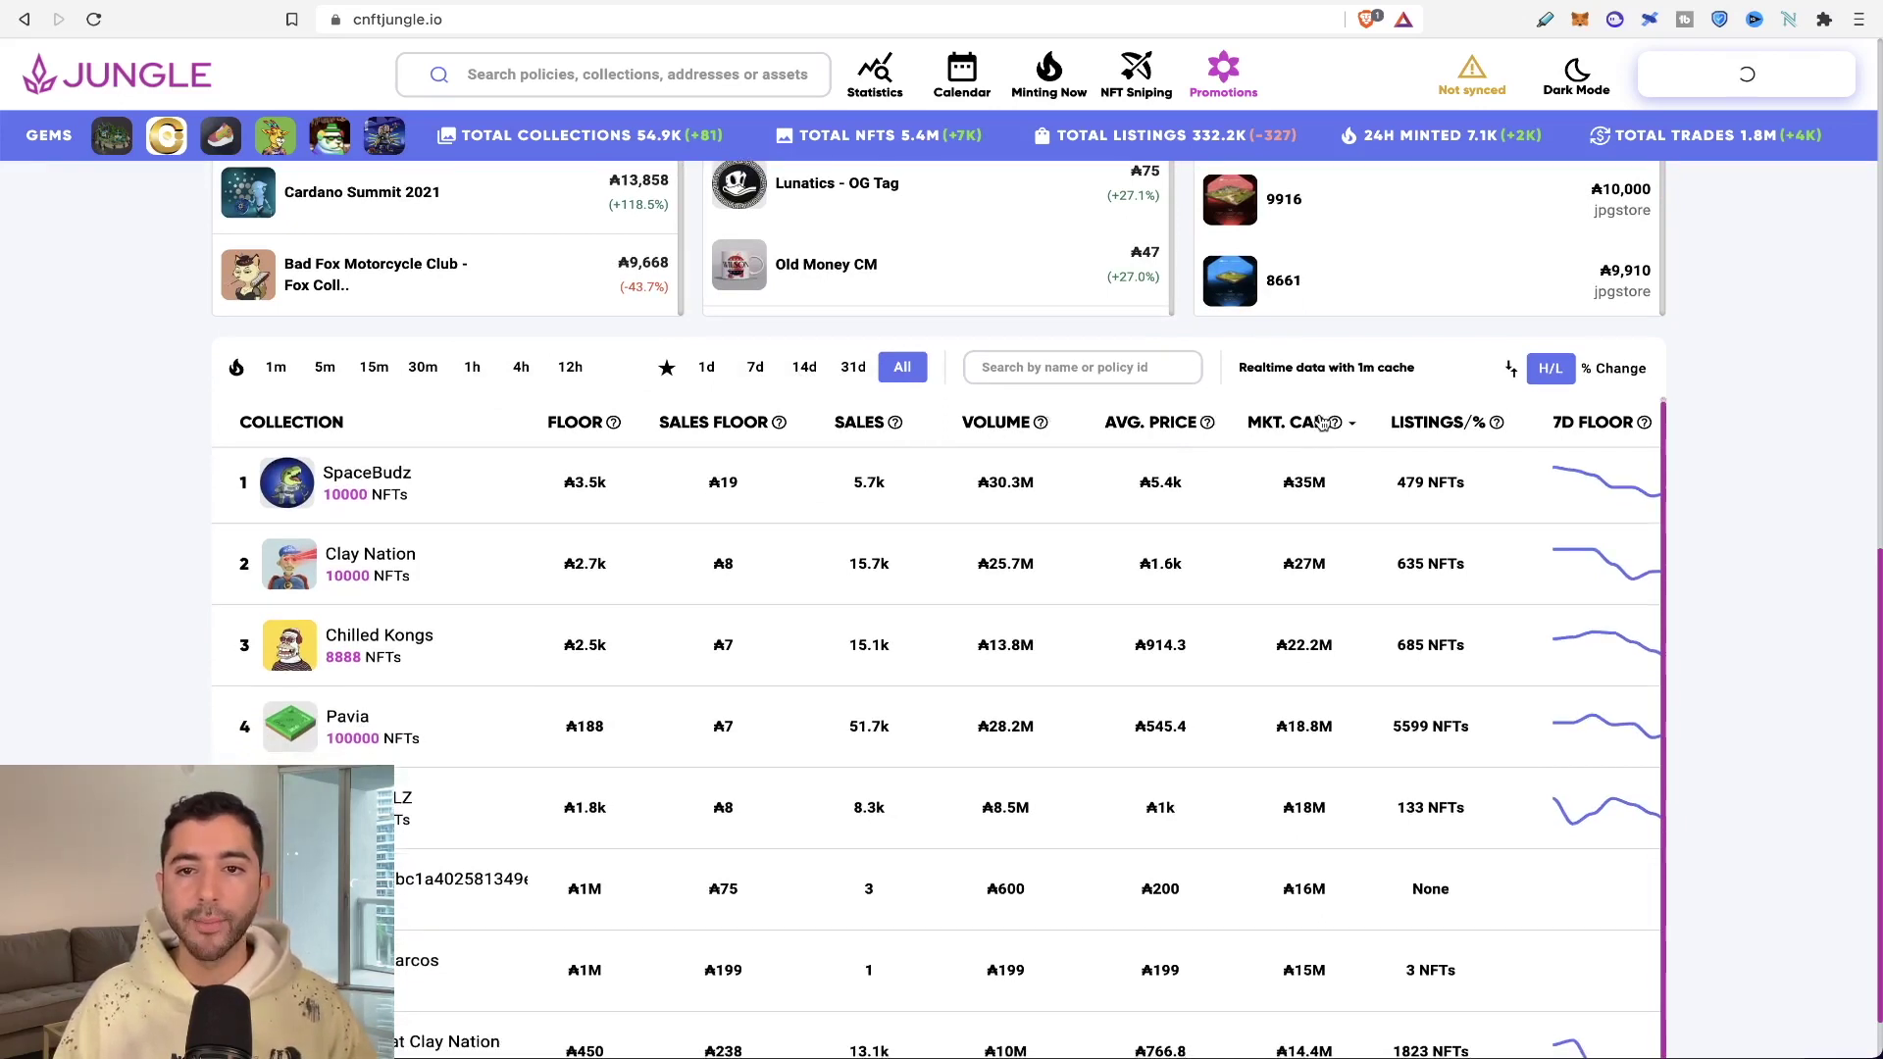
scroll(603, 360, "down", 1)
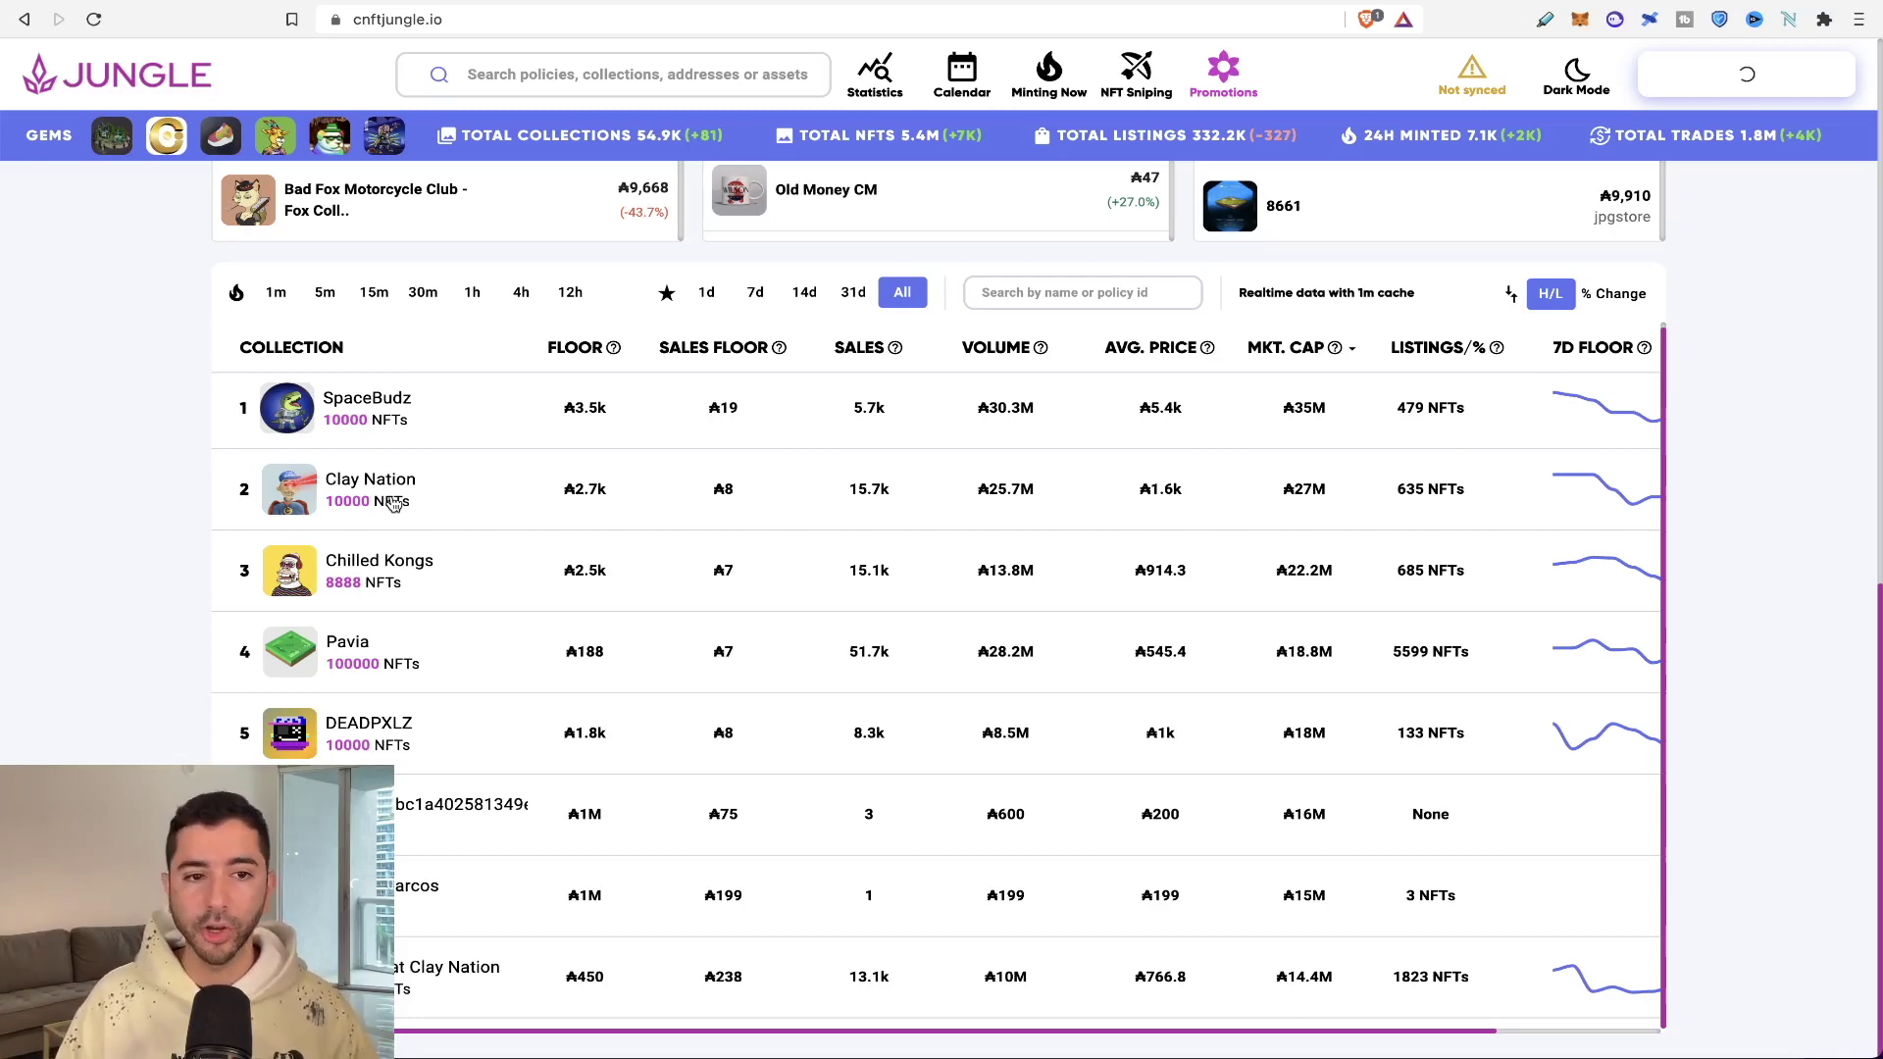
scroll(537, 551, "down", 4)
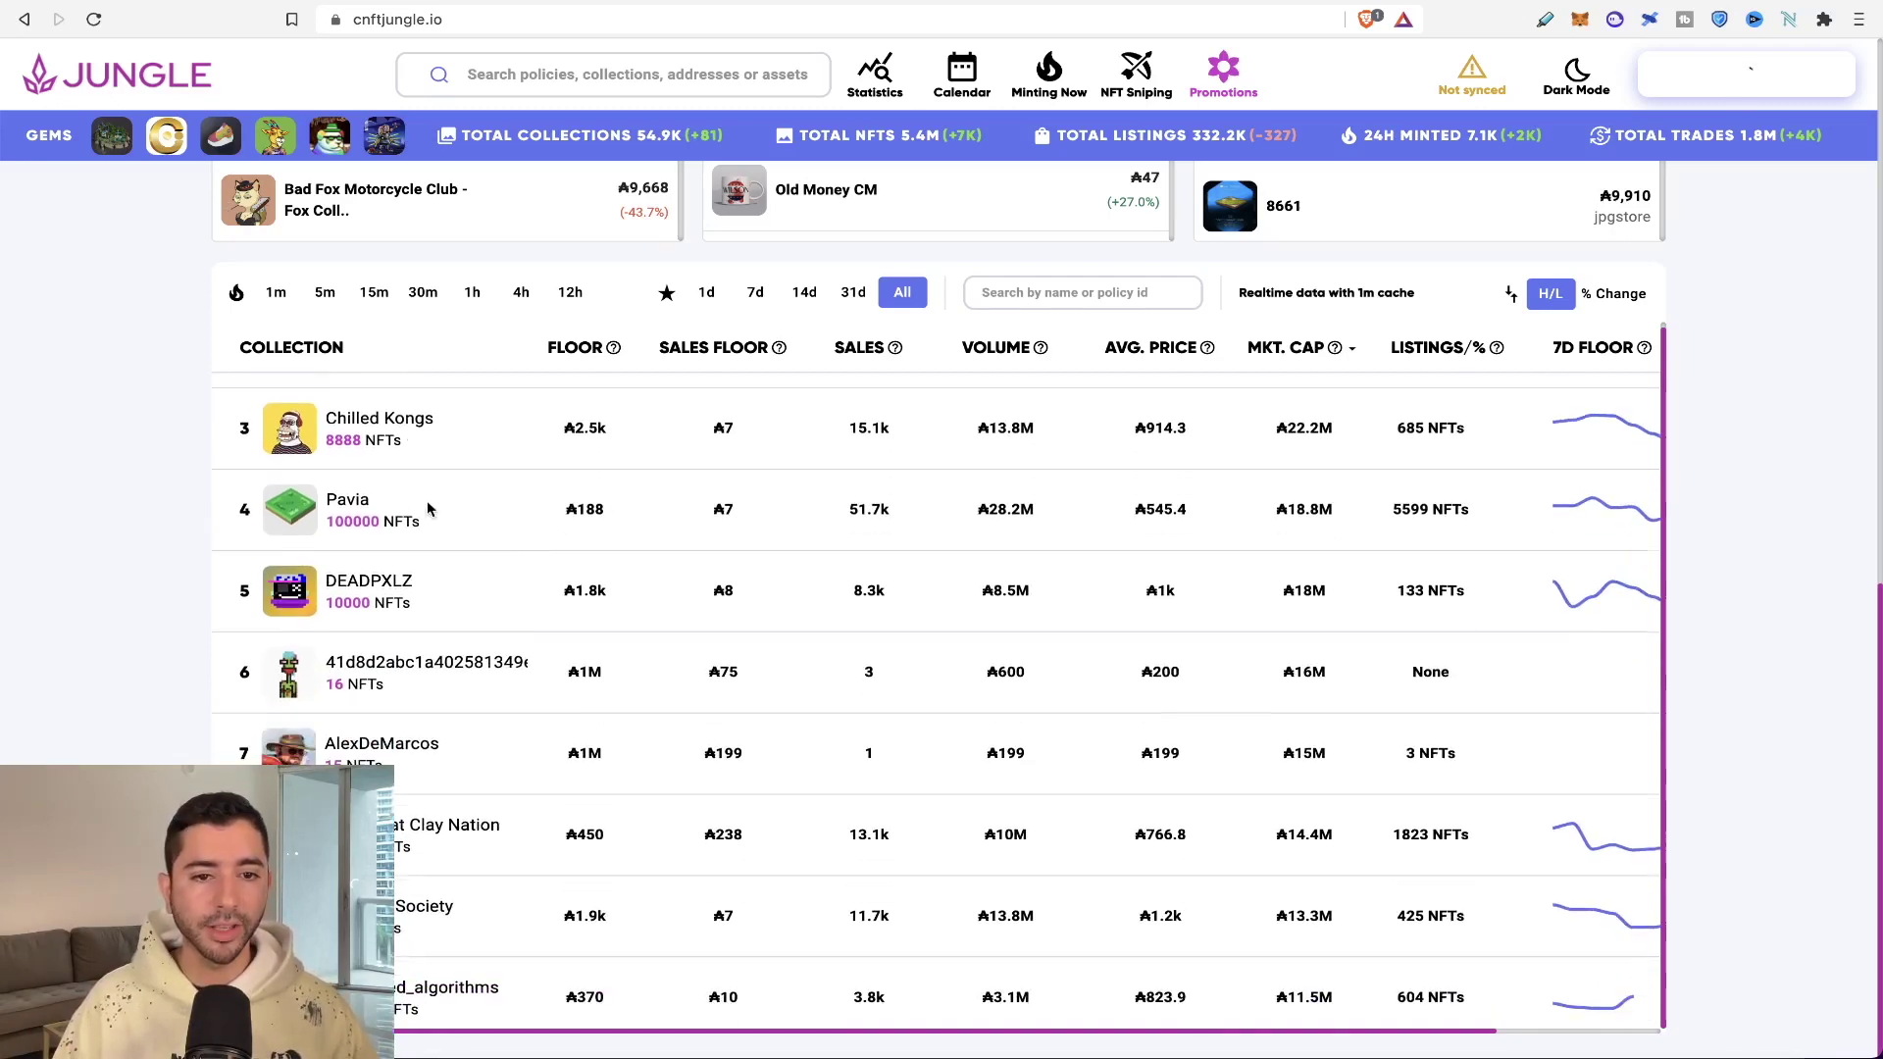
scroll(535, 550, "up", 5)
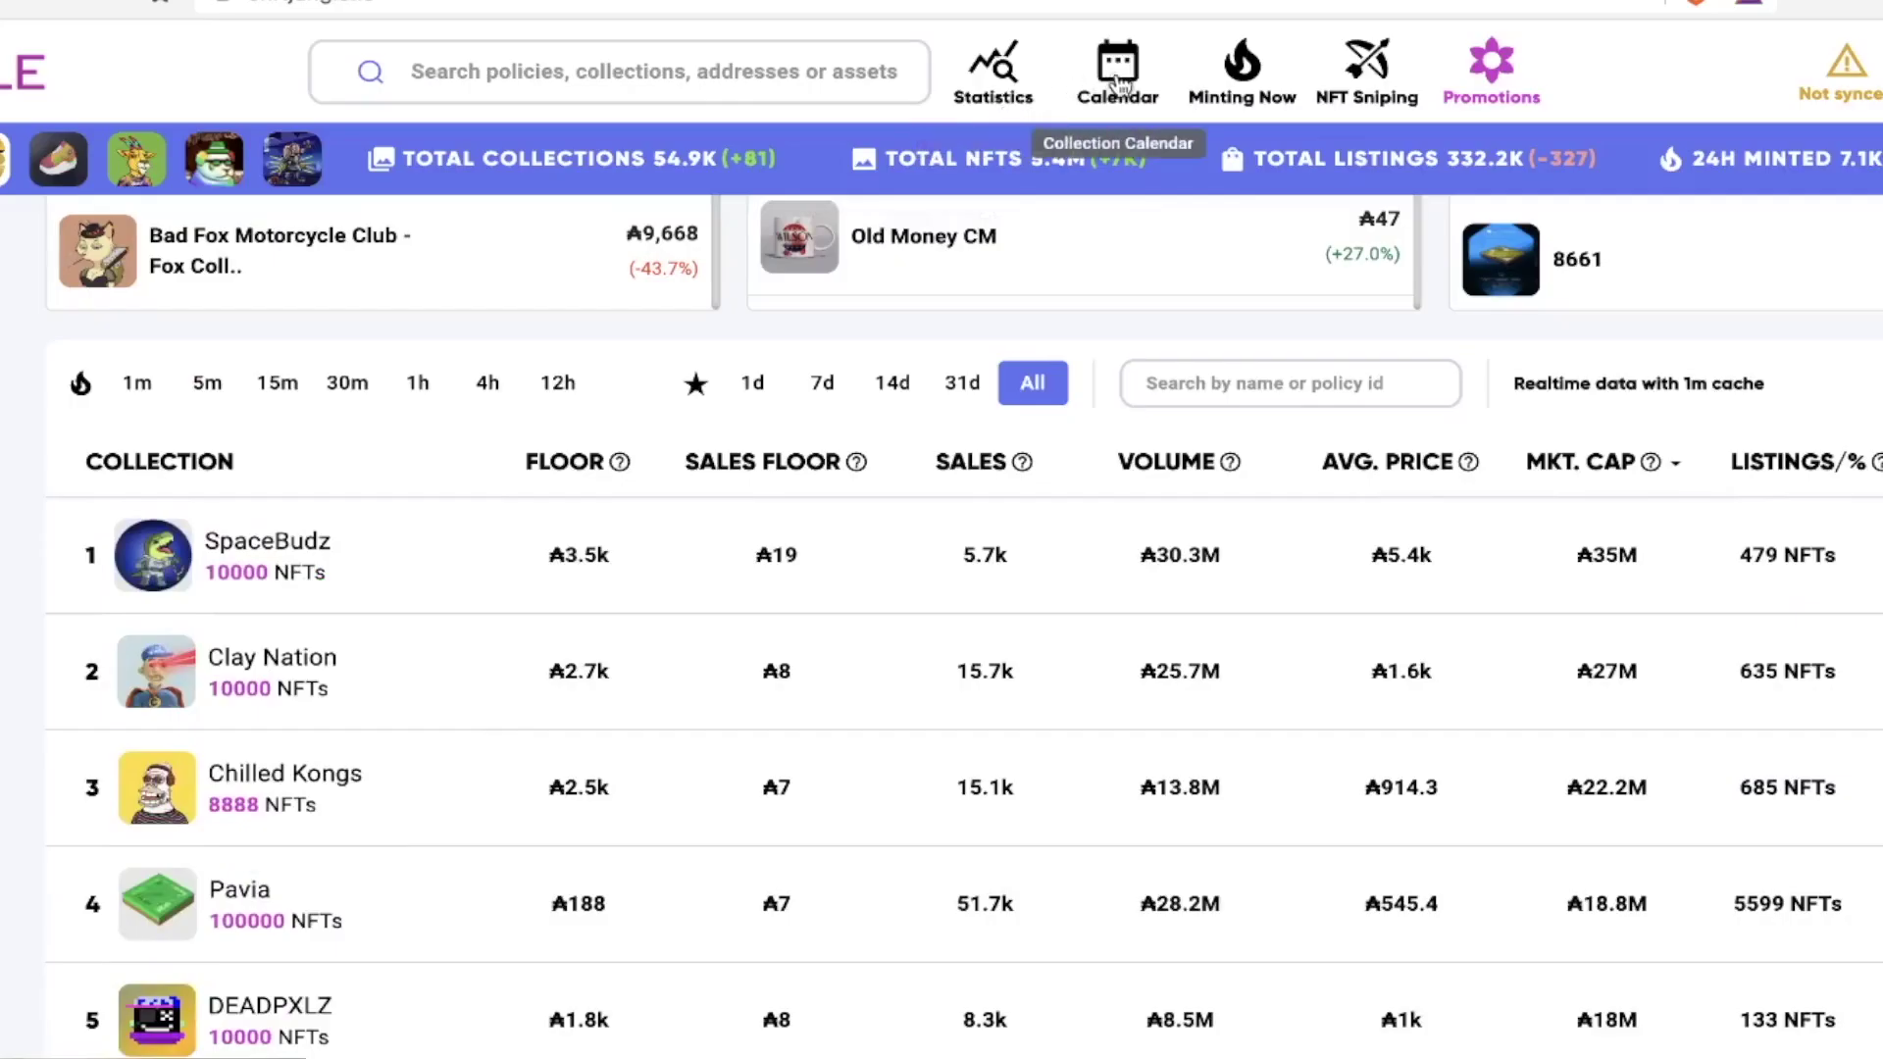
- Browse the Upcoming Cardano NFT calendar's featured projects, mint dates, prices and supplies, then return to the top
left_click(965, 83)
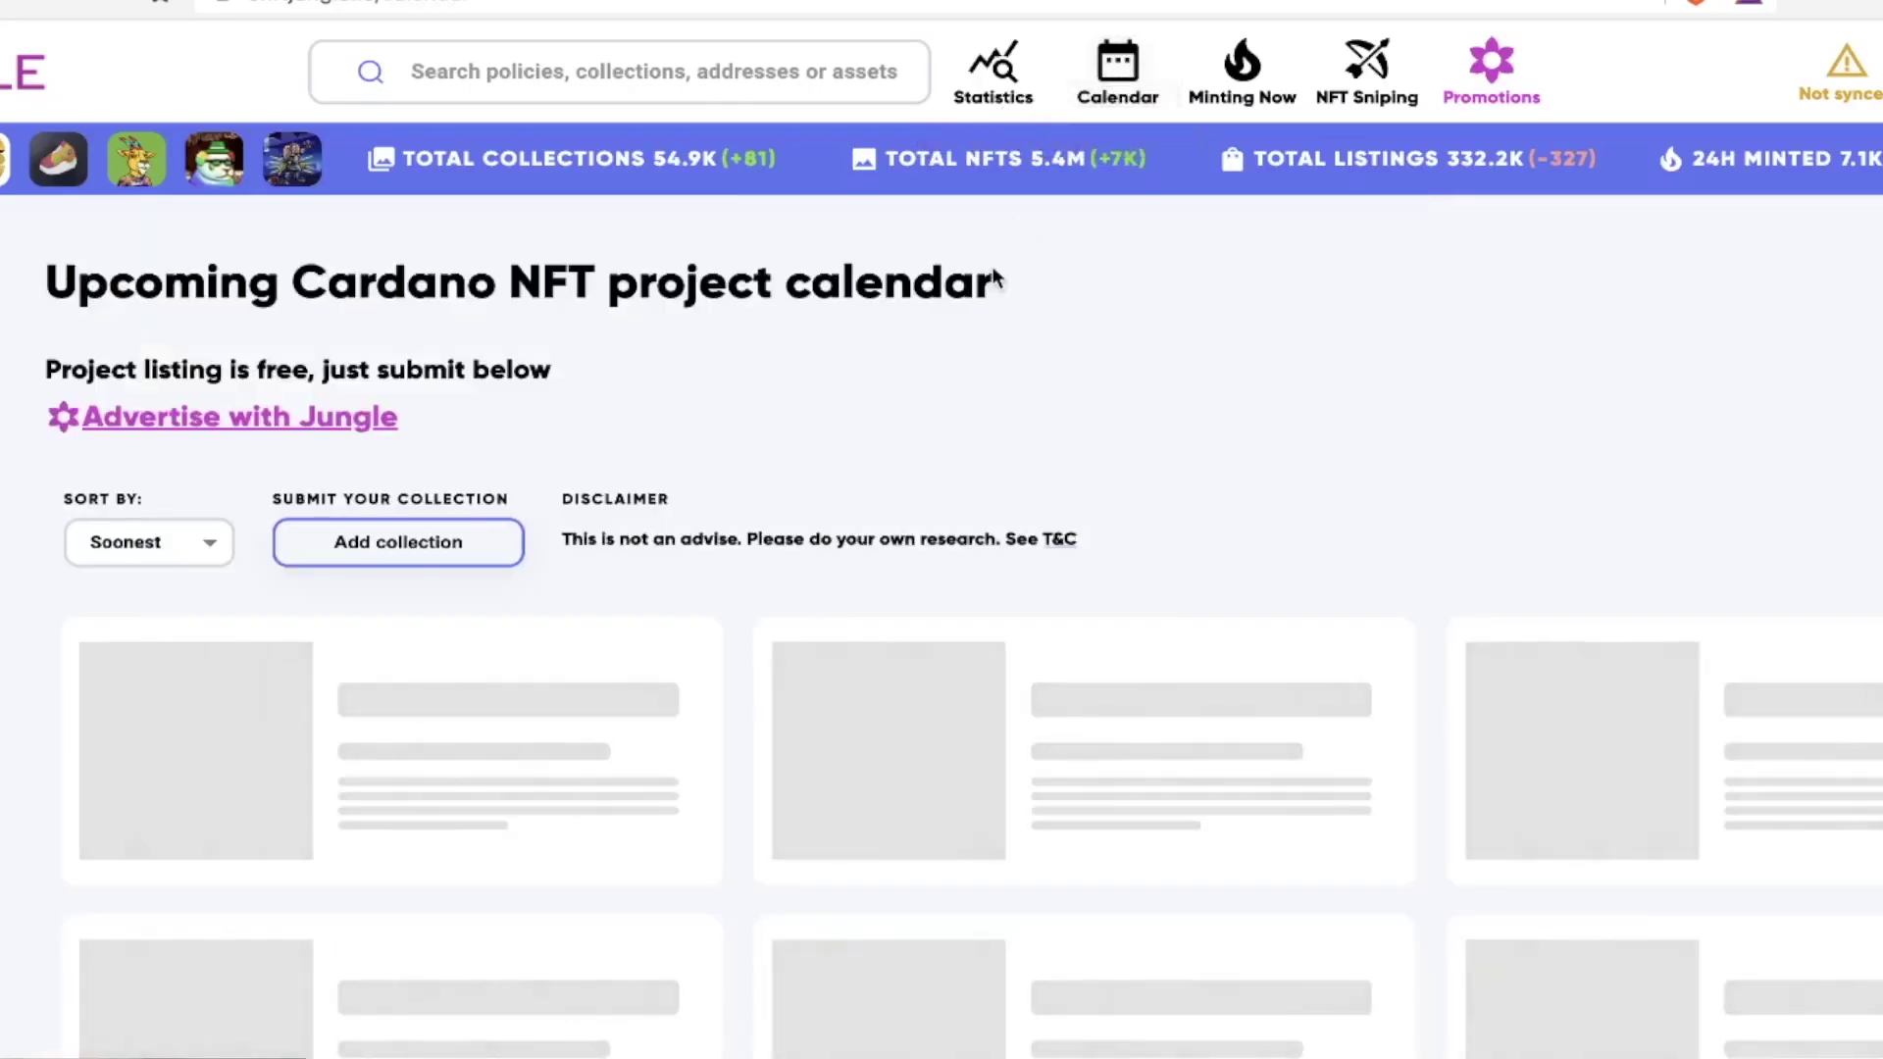
scroll(1000, 449, "down", 2)
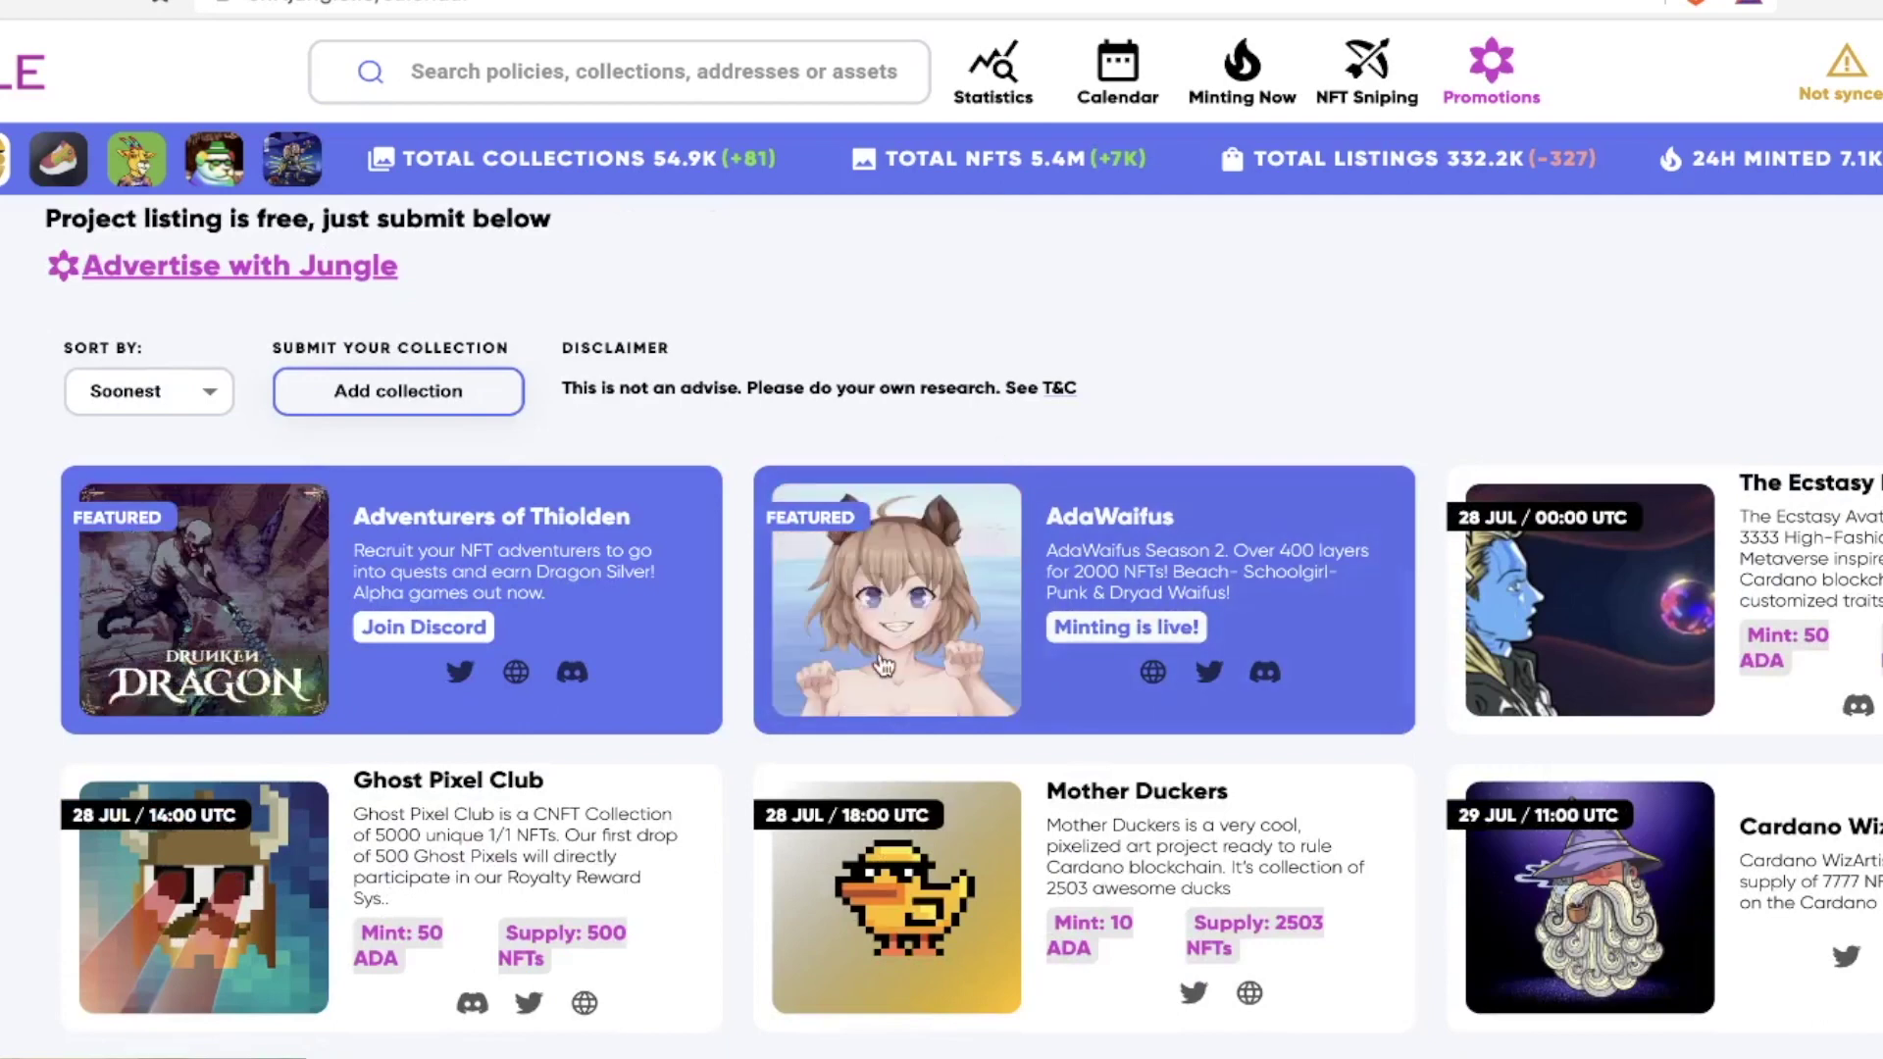
scroll(880, 655, "down", 1)
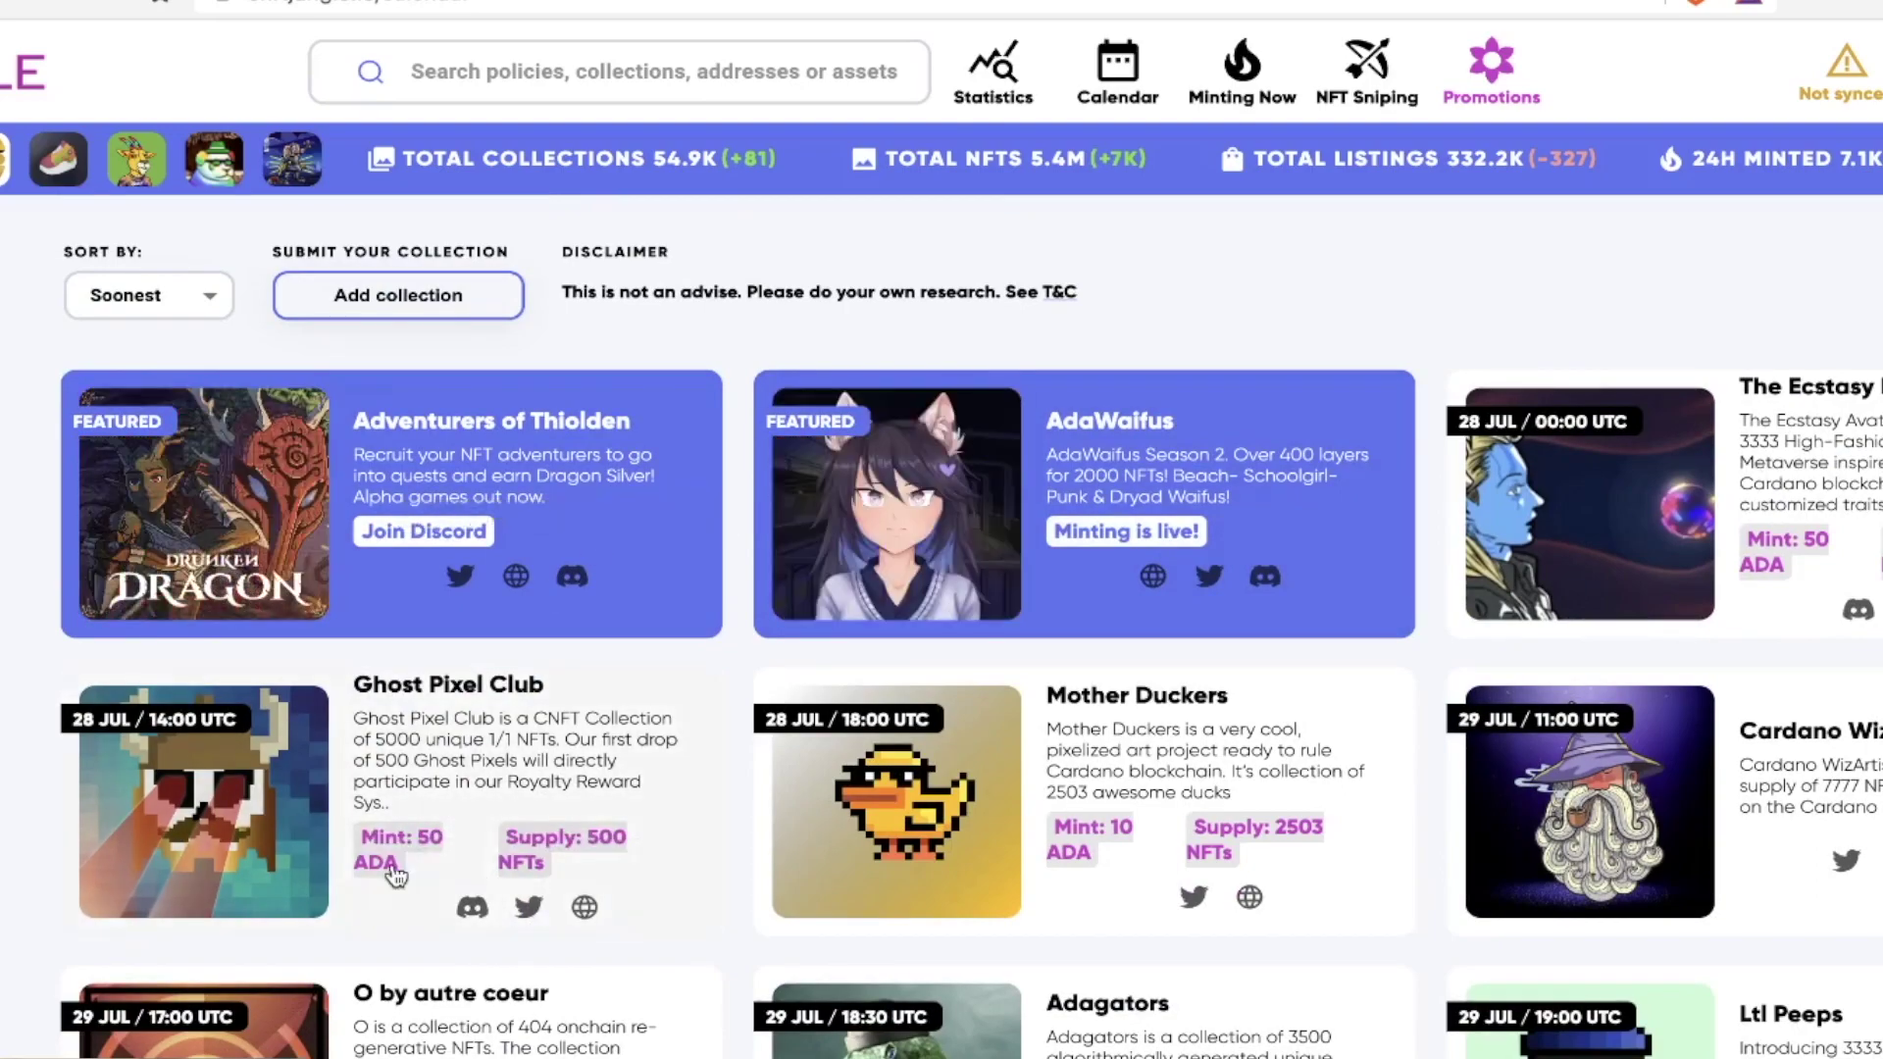
scroll(731, 770, "down", 13)
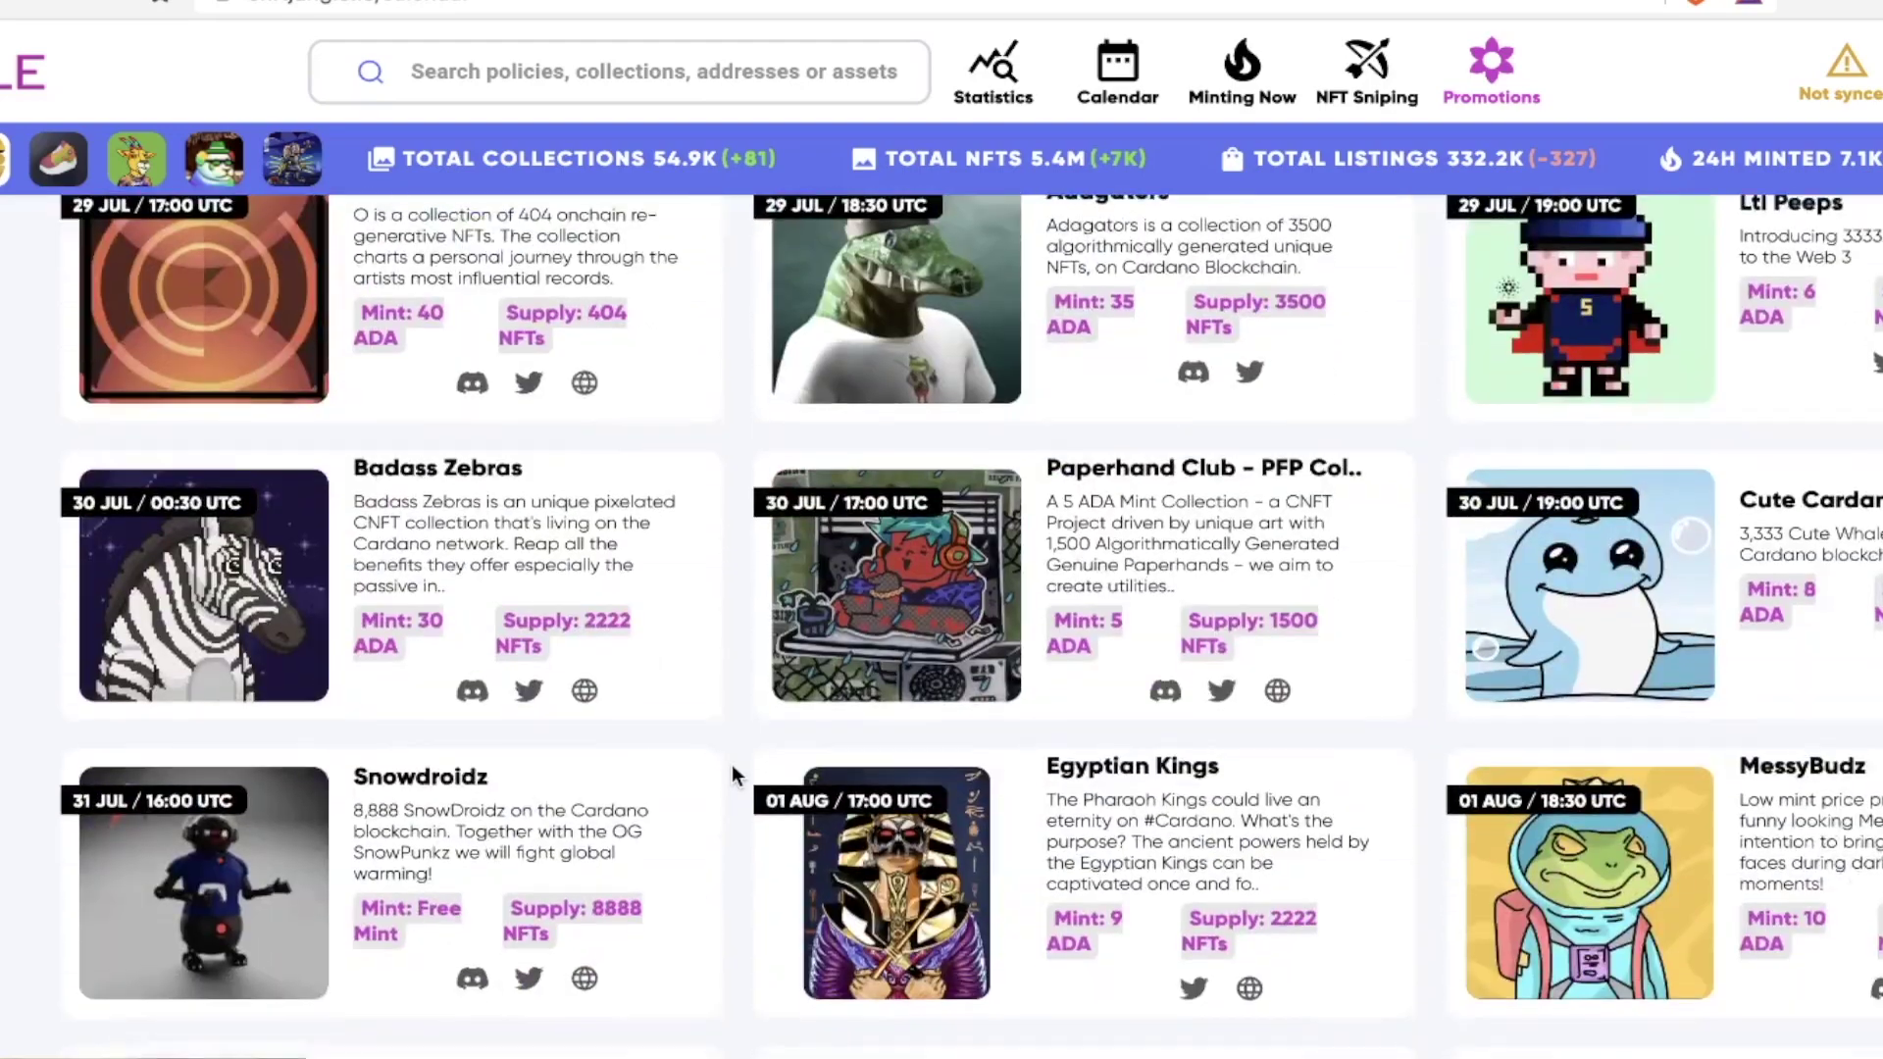
scroll(732, 763, "down", 3)
scroll(732, 763, "up", 16)
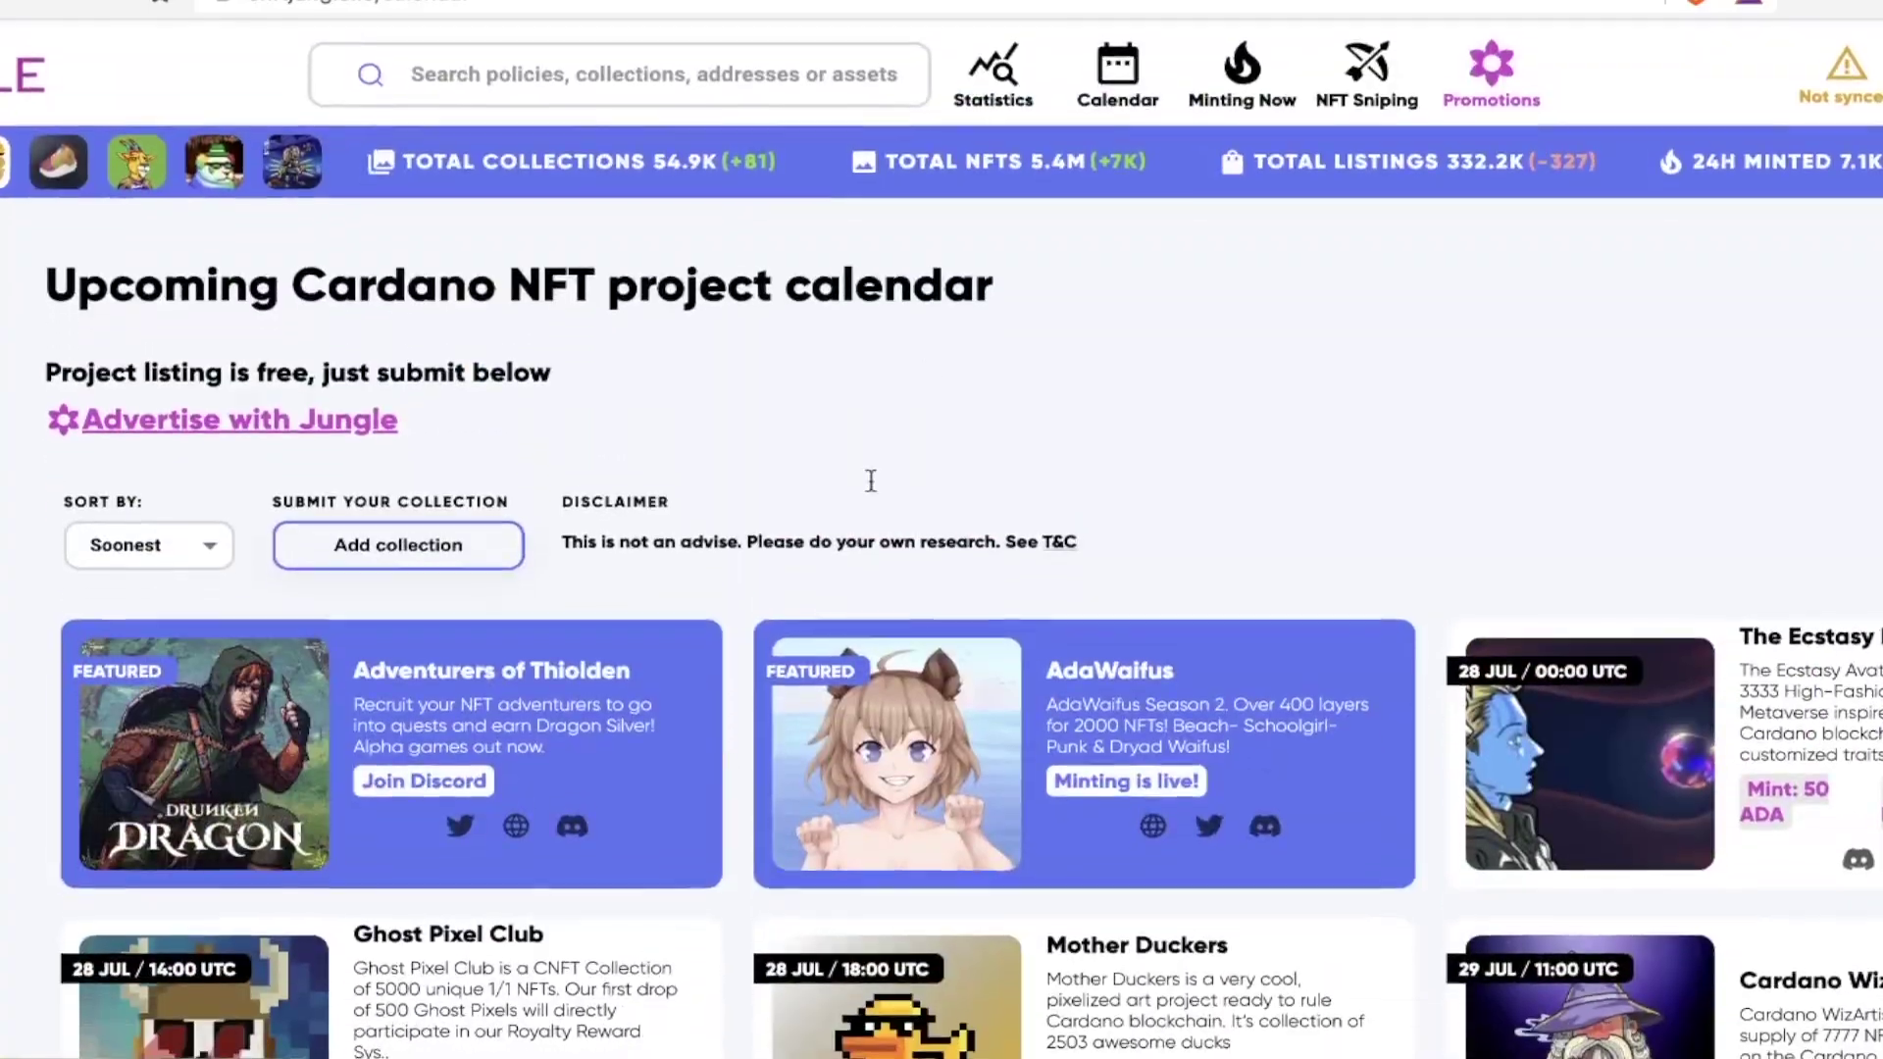